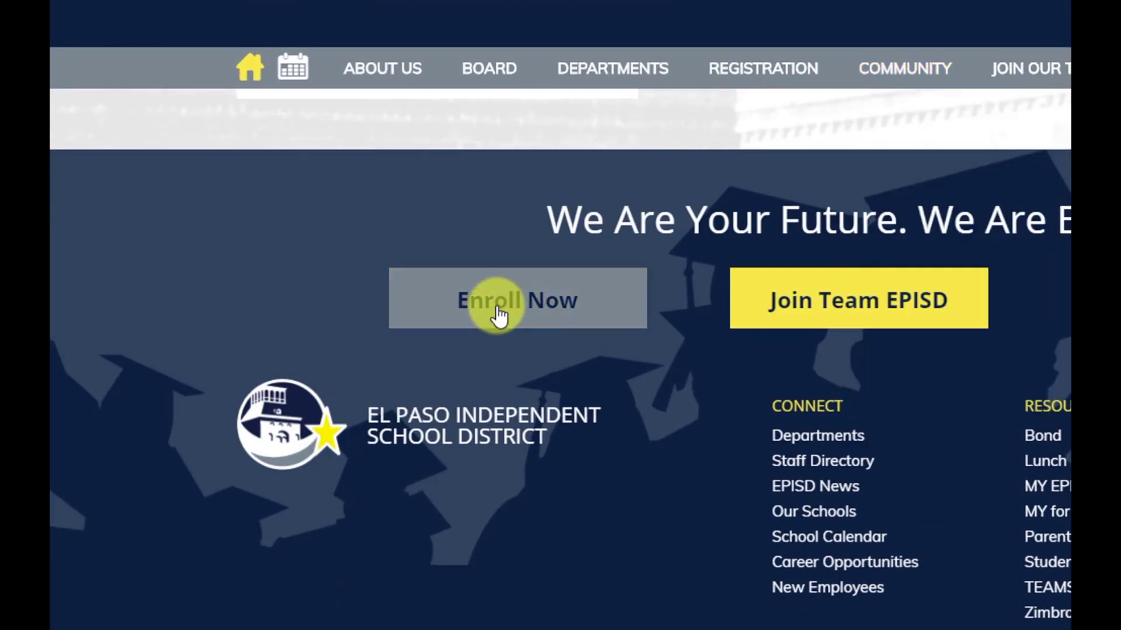
Go from the El Paso ISD home page via Enroll Now to the Online Registration sign-in page
left_click(499, 315)
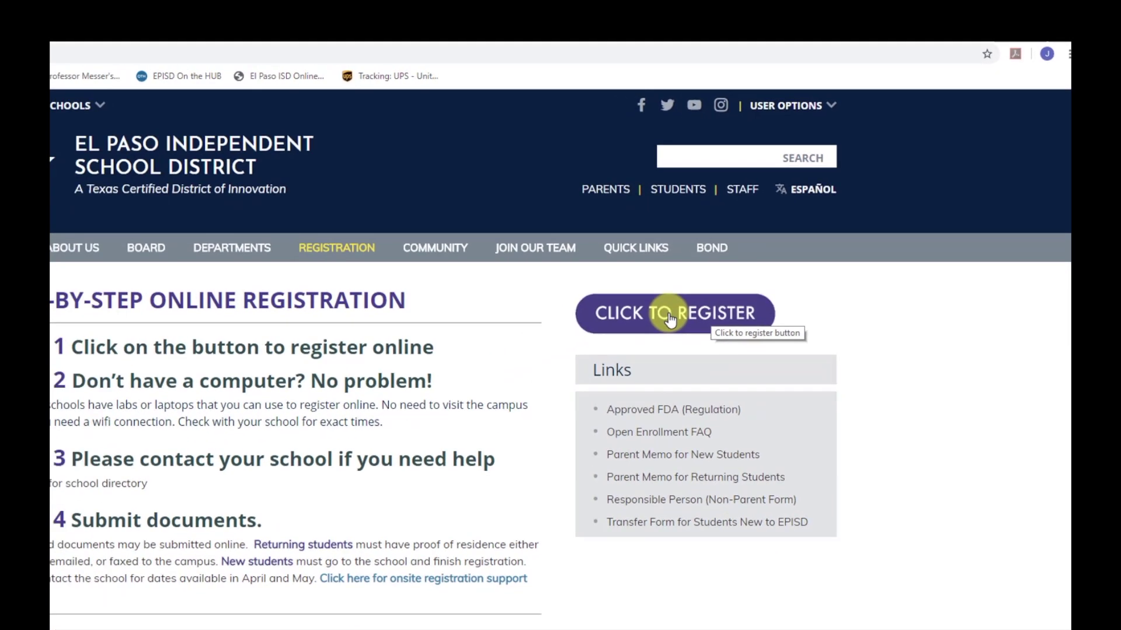
left_click(610, 361)
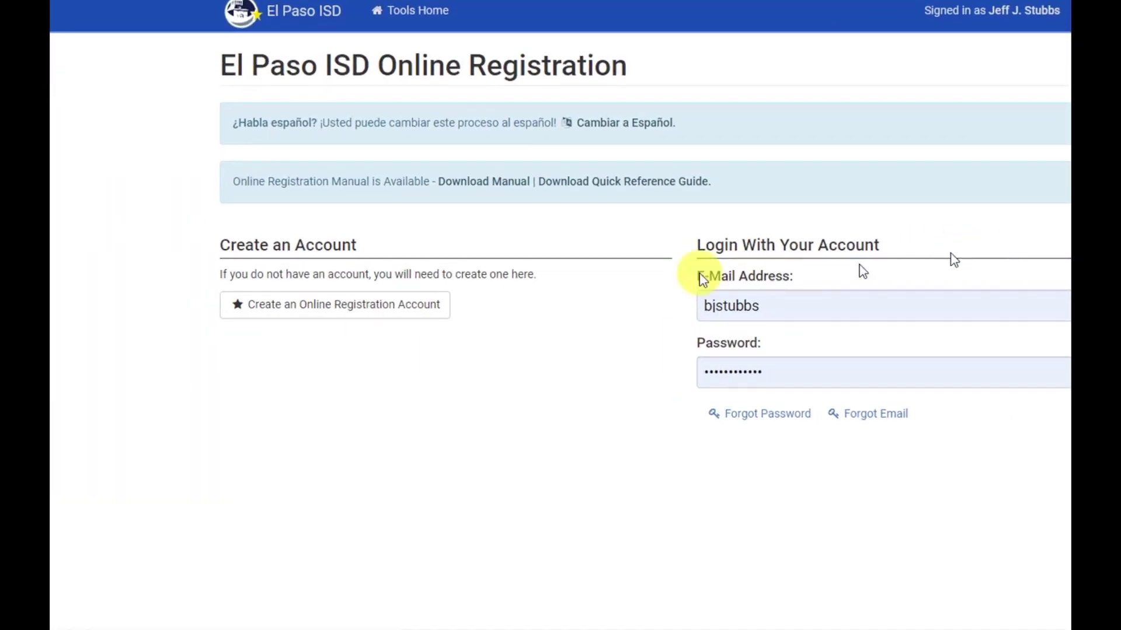
Start a new registration account with the guardian's e-mail, confirmed, and an account password
left_click(420, 306)
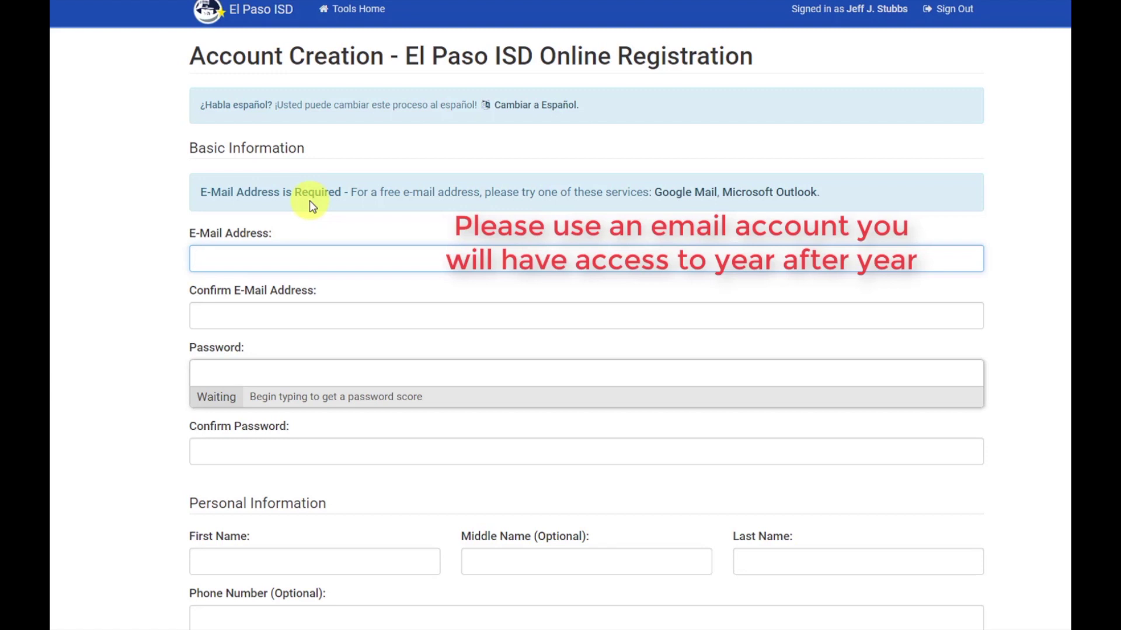
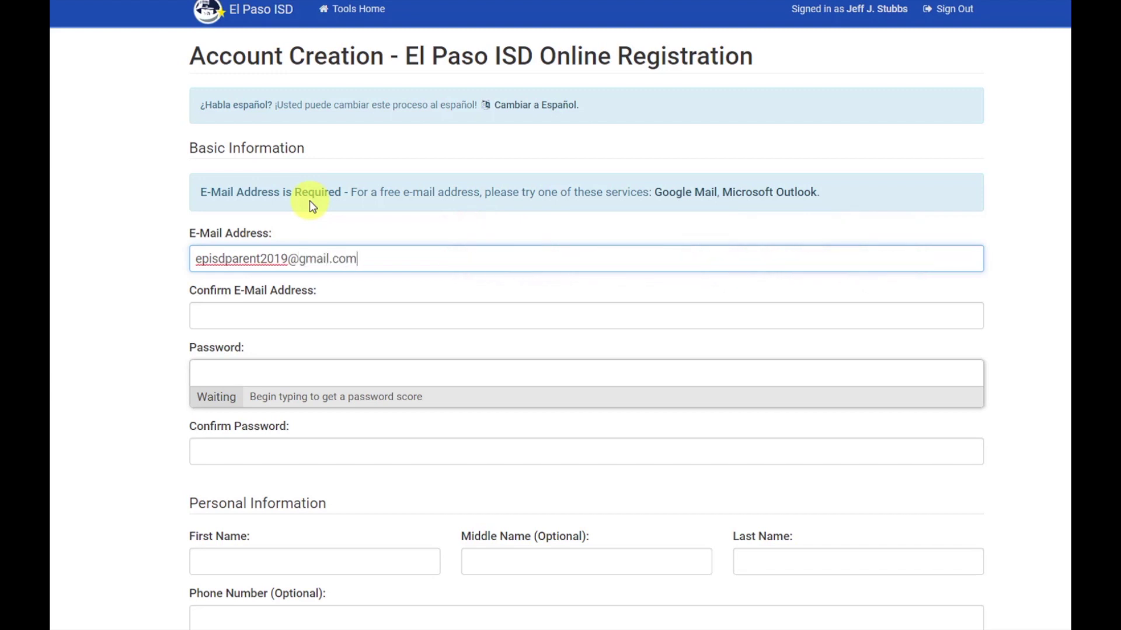
key("Tab")
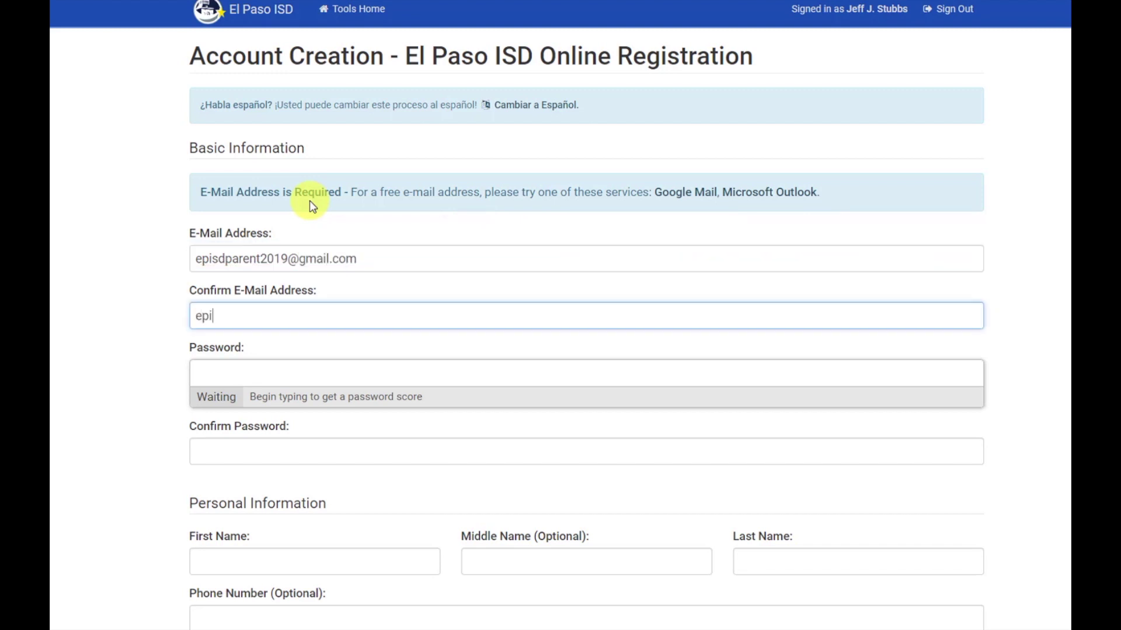
key("Tab")
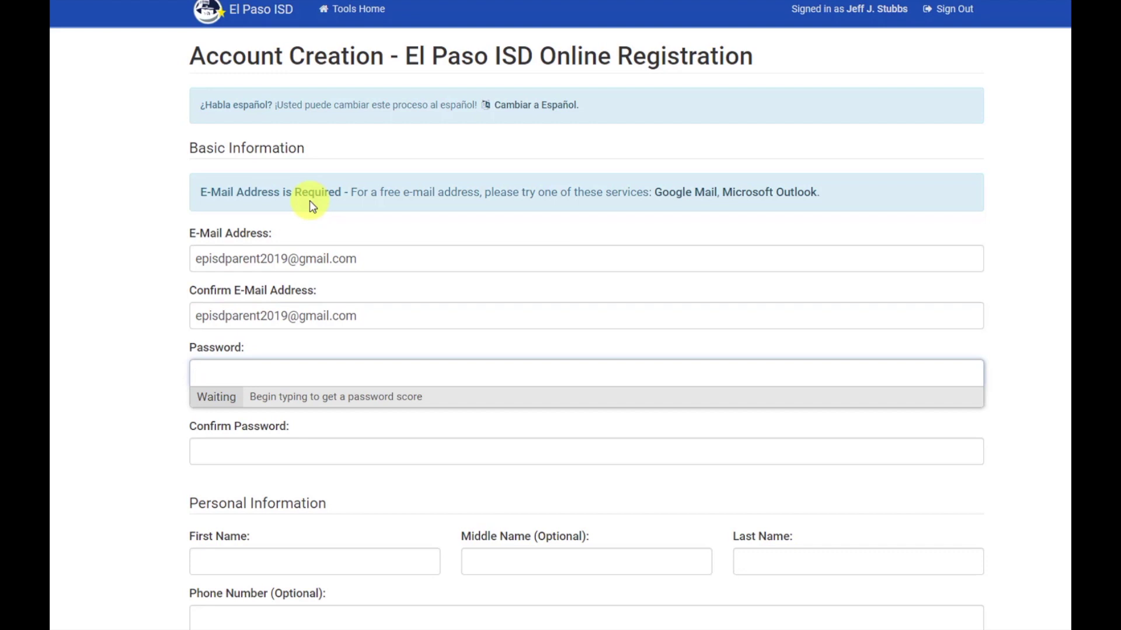
type("Password1")
key("Tab")
type("Password1")
scroll(425, 300, "down", 4)
Fill in the guardian's first and last name and create the account
left_click(241, 335)
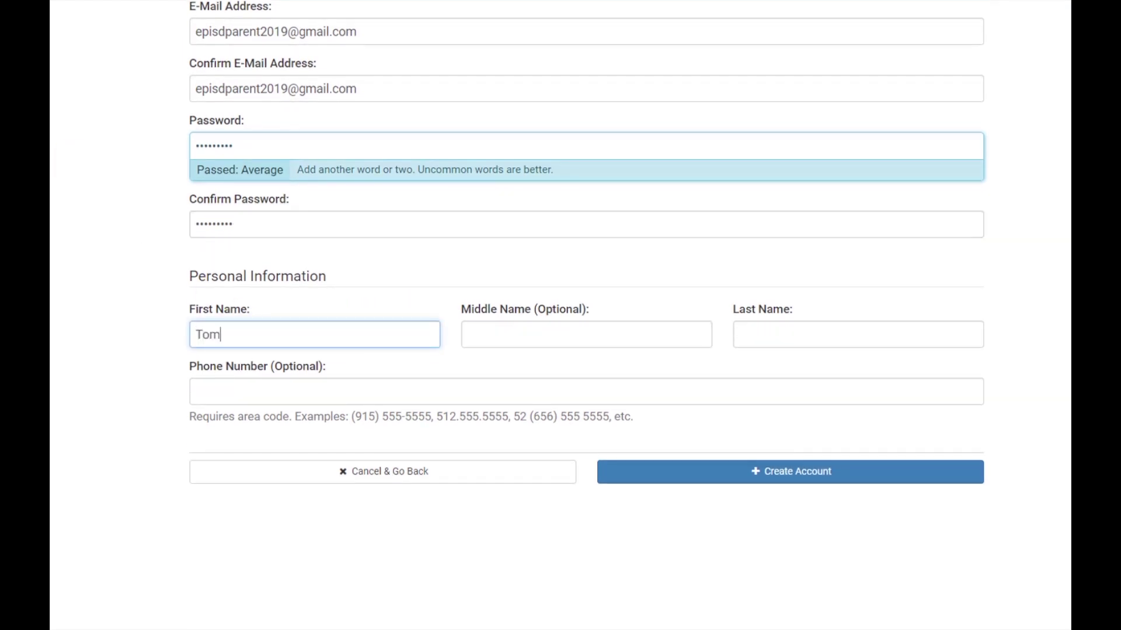
key("Tab")
key("Tab")
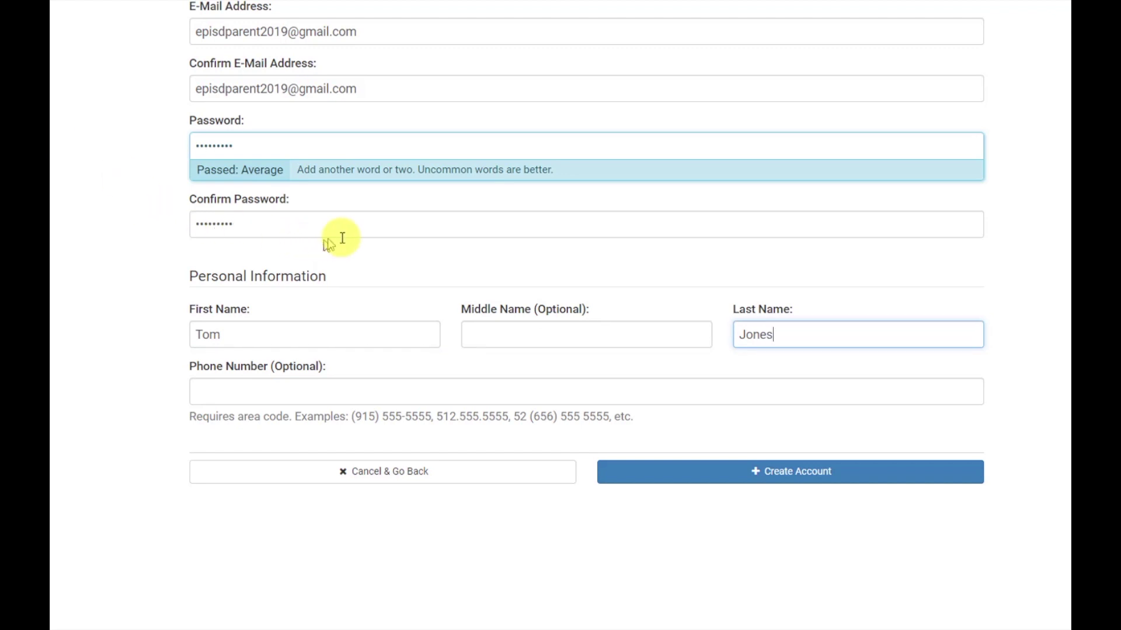
scroll(327, 238, "up", 4)
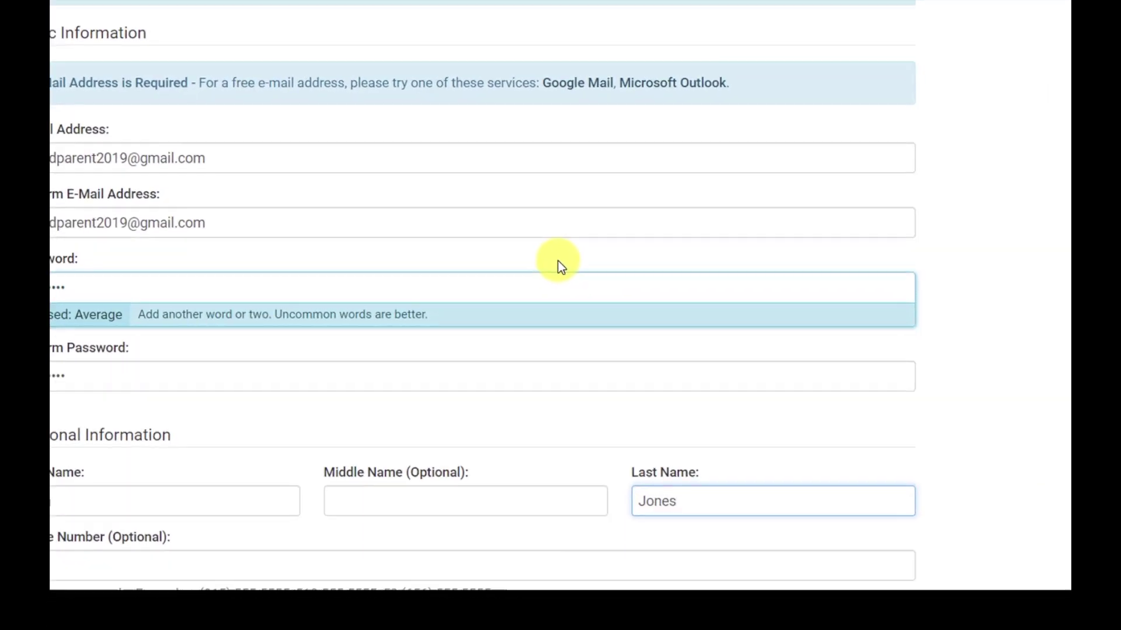
scroll(653, 351, "down", 4)
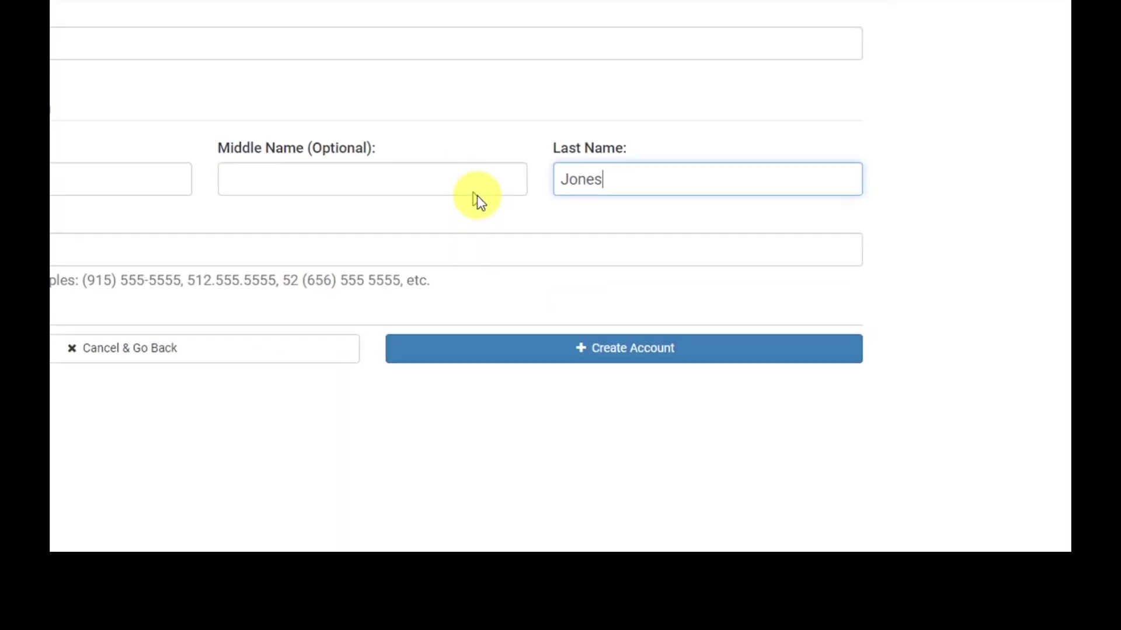
left_click(625, 350)
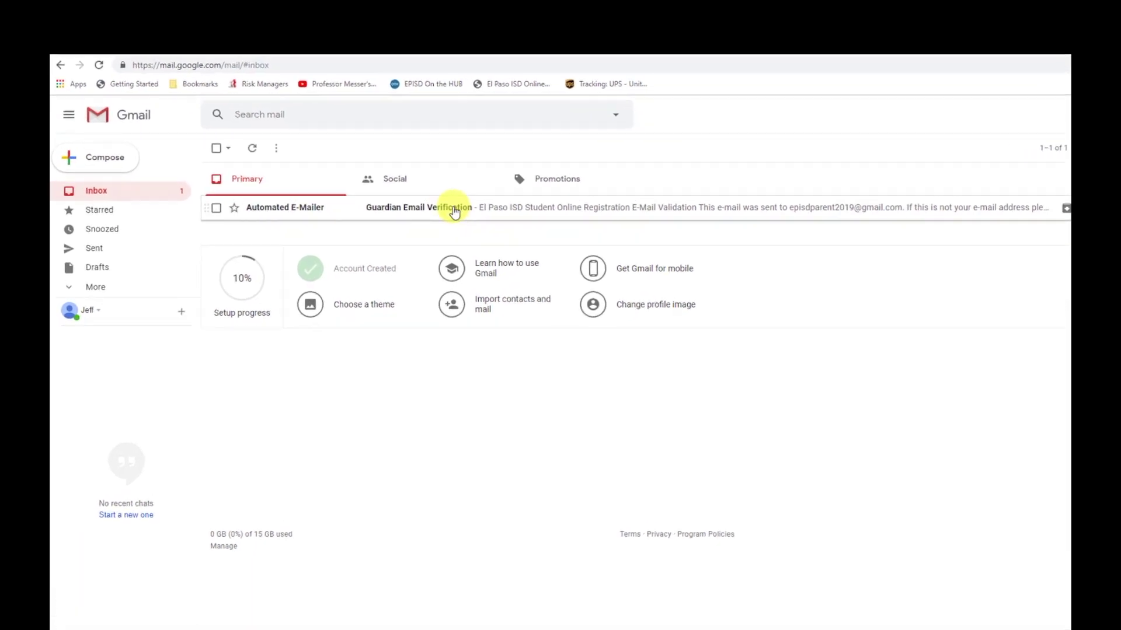
Open the Guardian Email Verification message in Gmail and follow its validation link
left_click(455, 211)
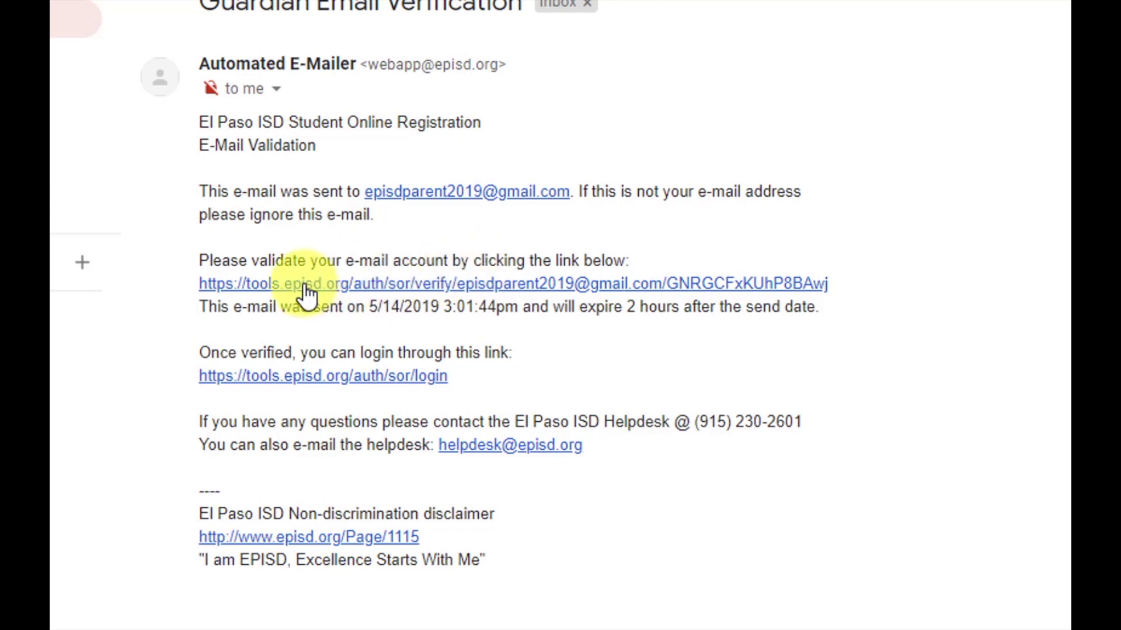
left_click(306, 289)
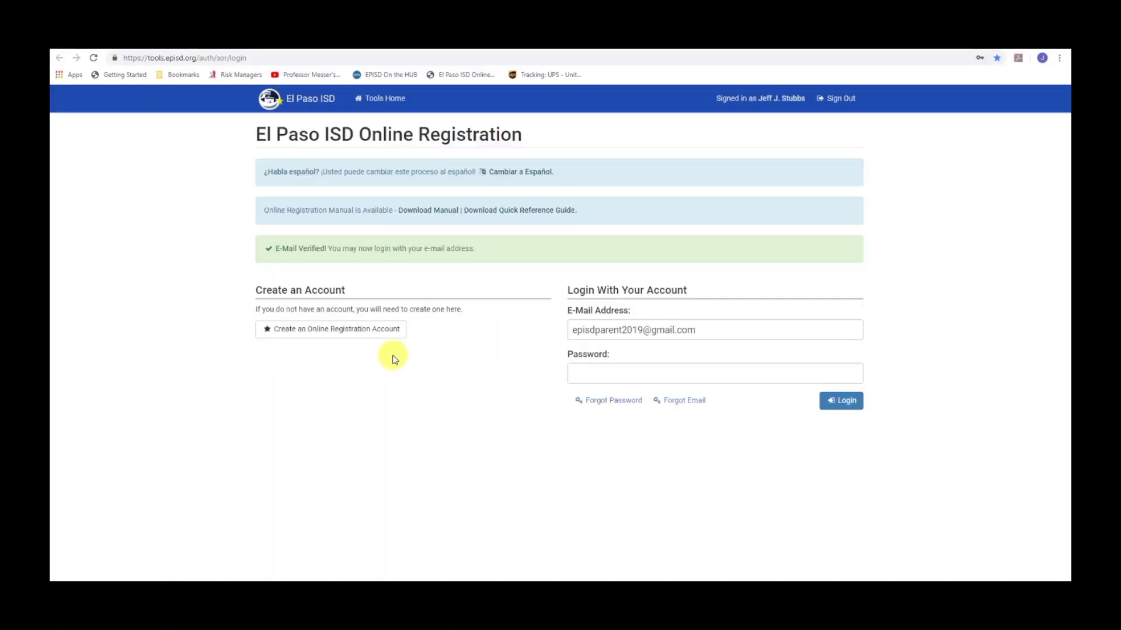
Log in with the verified account's password to reach the Select a School Year page
left_click(599, 375)
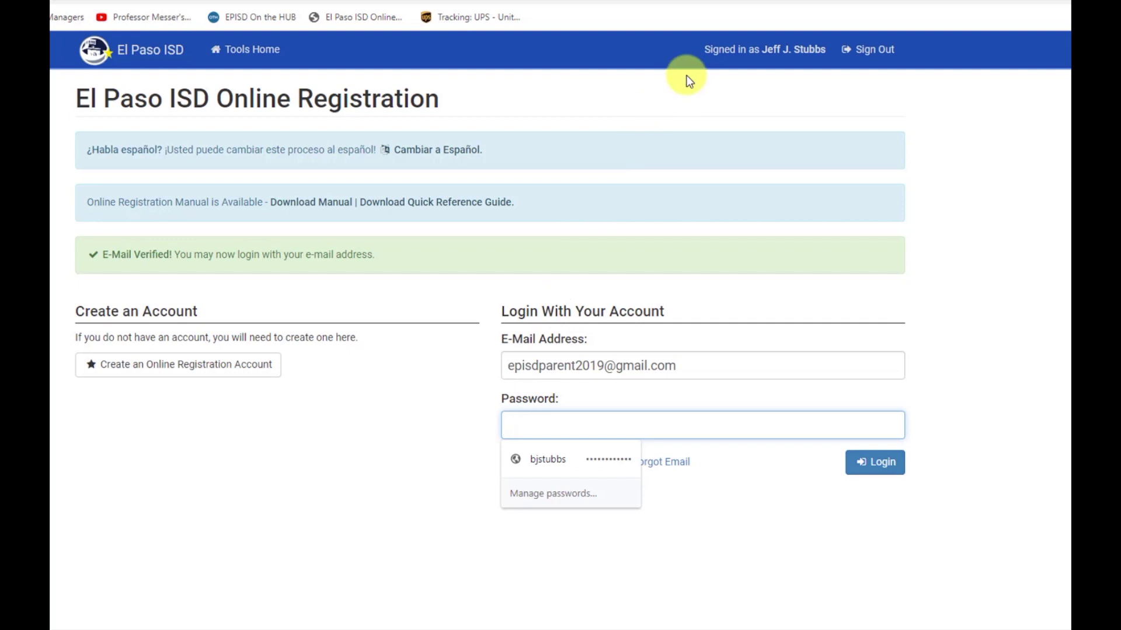
type("e")
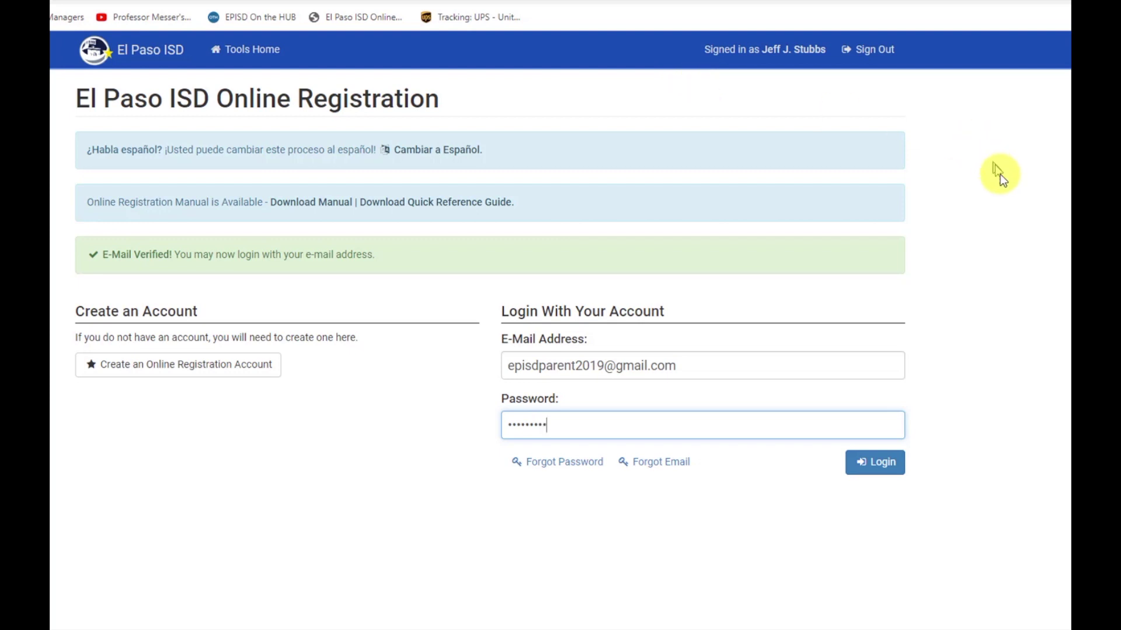
left_click(874, 464)
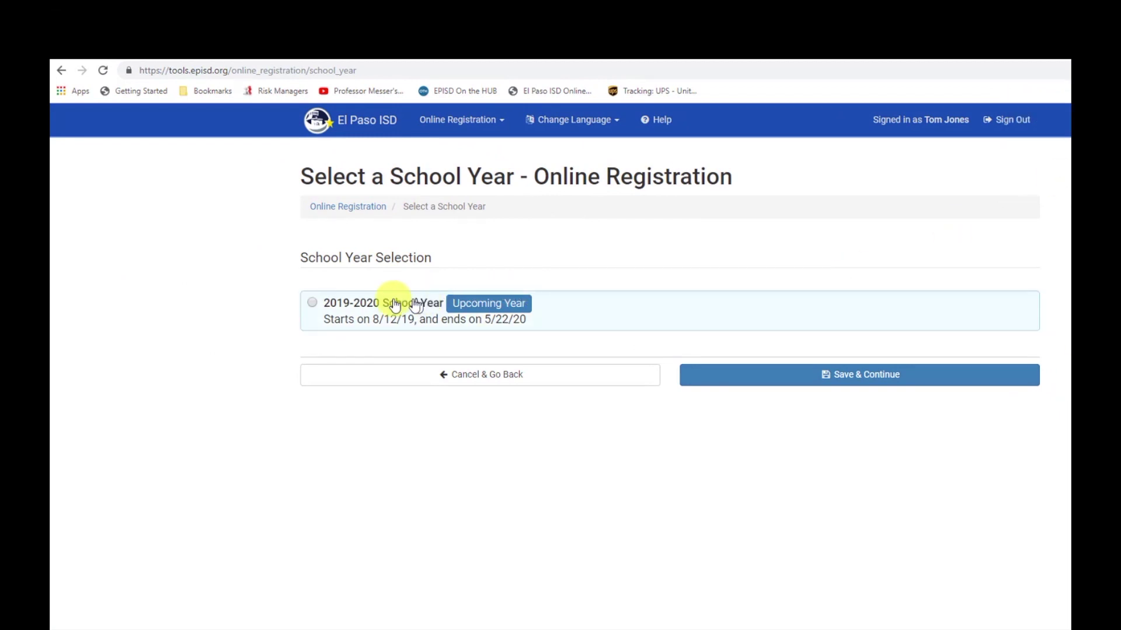
Select the 2019-2020 school year and save it to reach the registration Home page
left_click(313, 303)
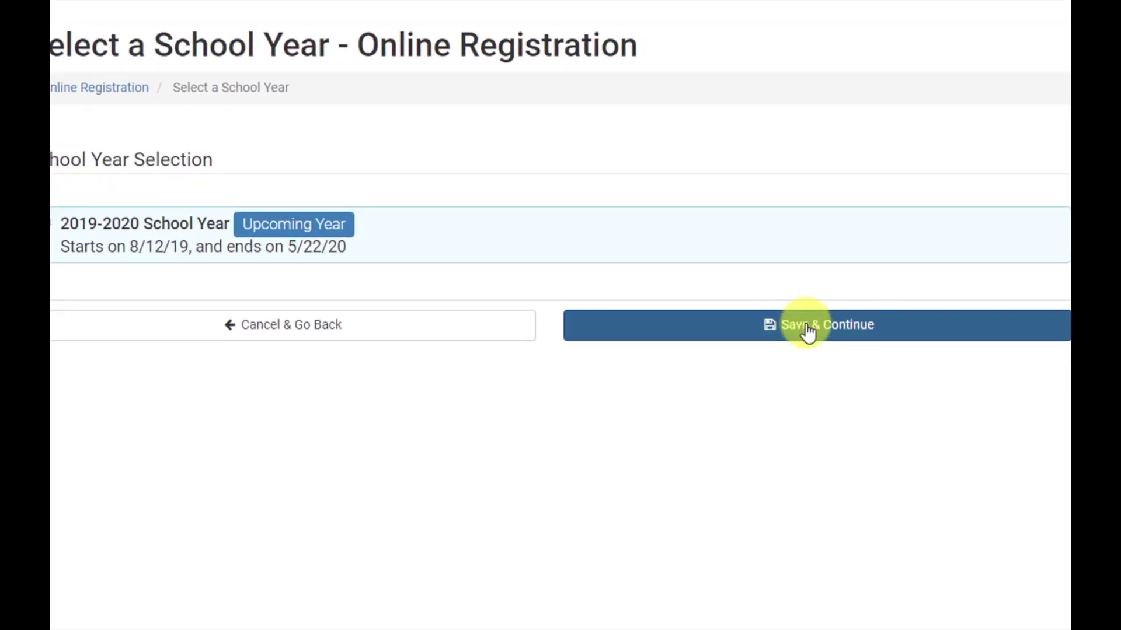
left_click(808, 333)
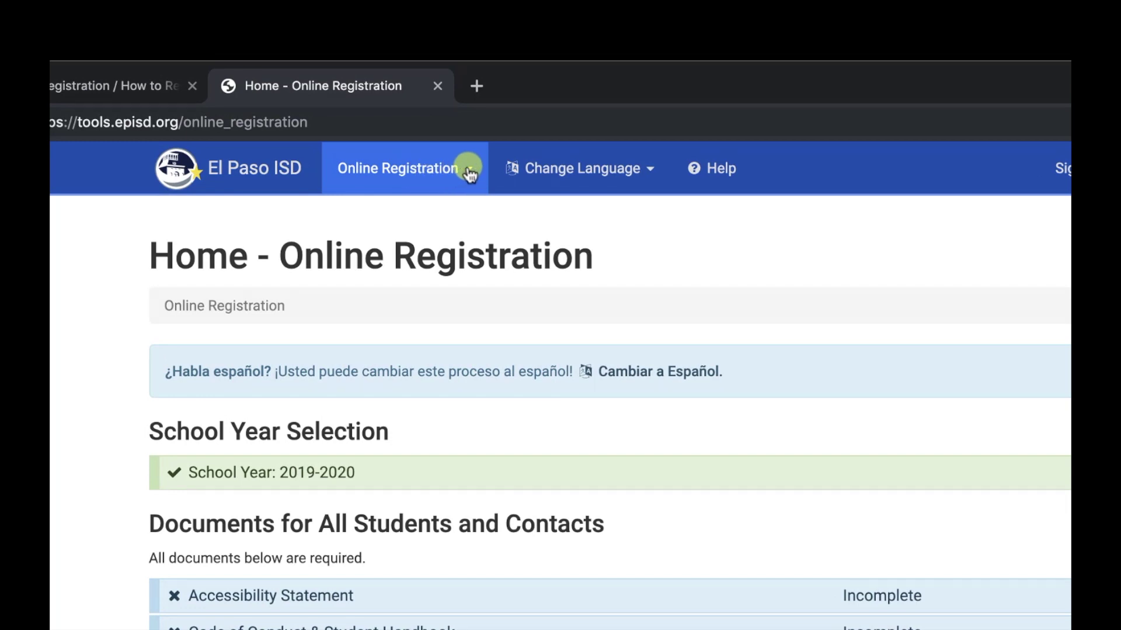
left_click(468, 171)
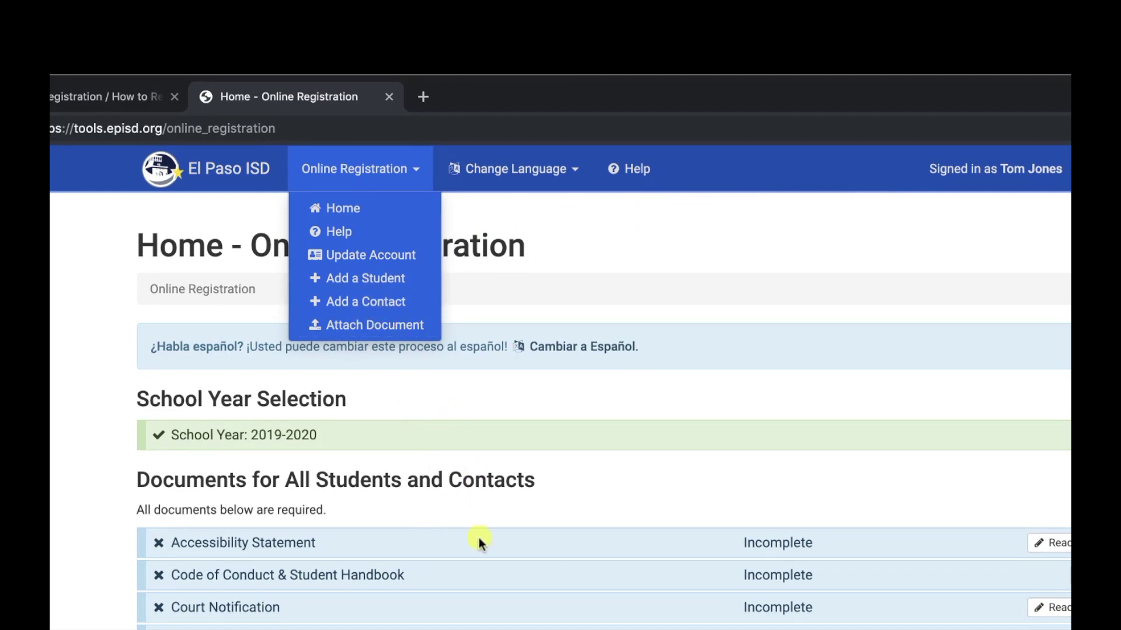
left_click(583, 234)
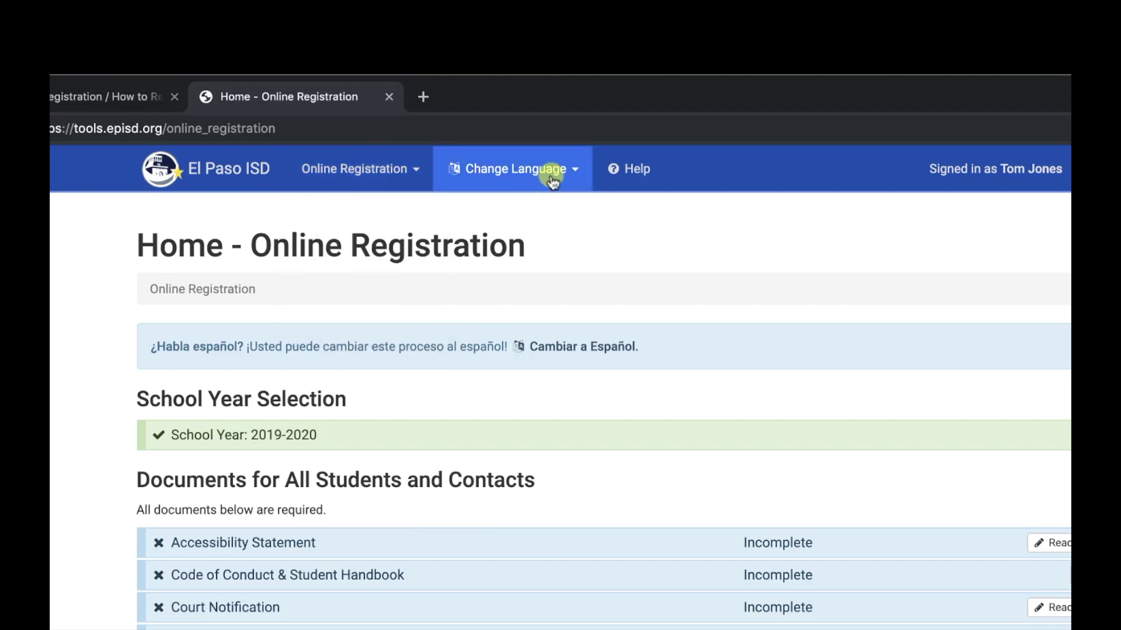
left_click(576, 171)
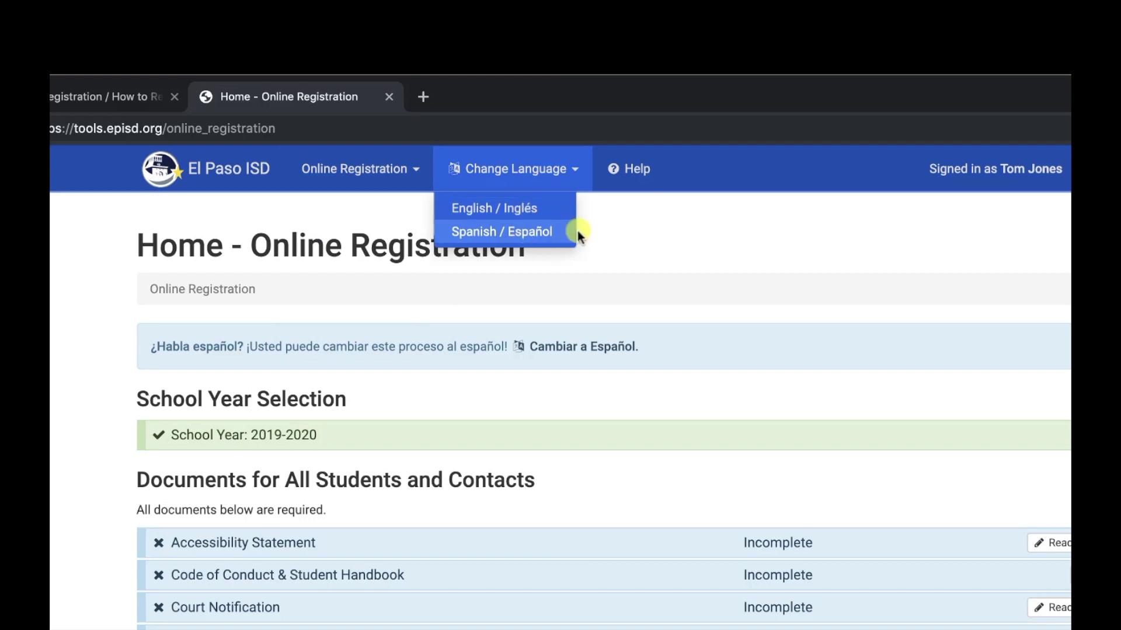
left_click(636, 171)
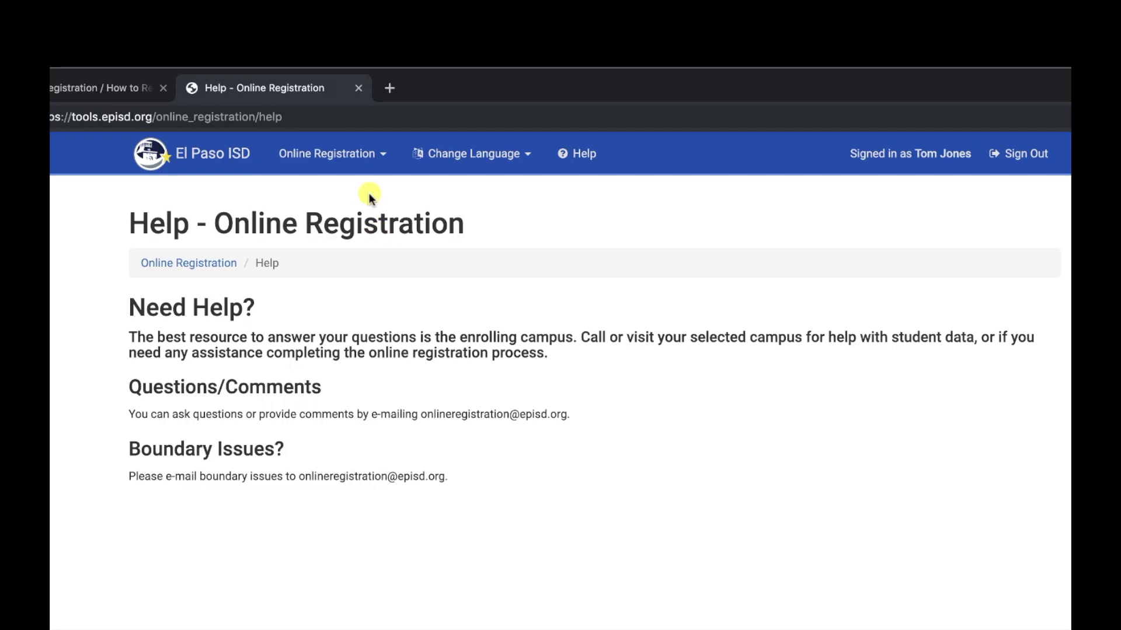
left_click(339, 155)
left_click(316, 190)
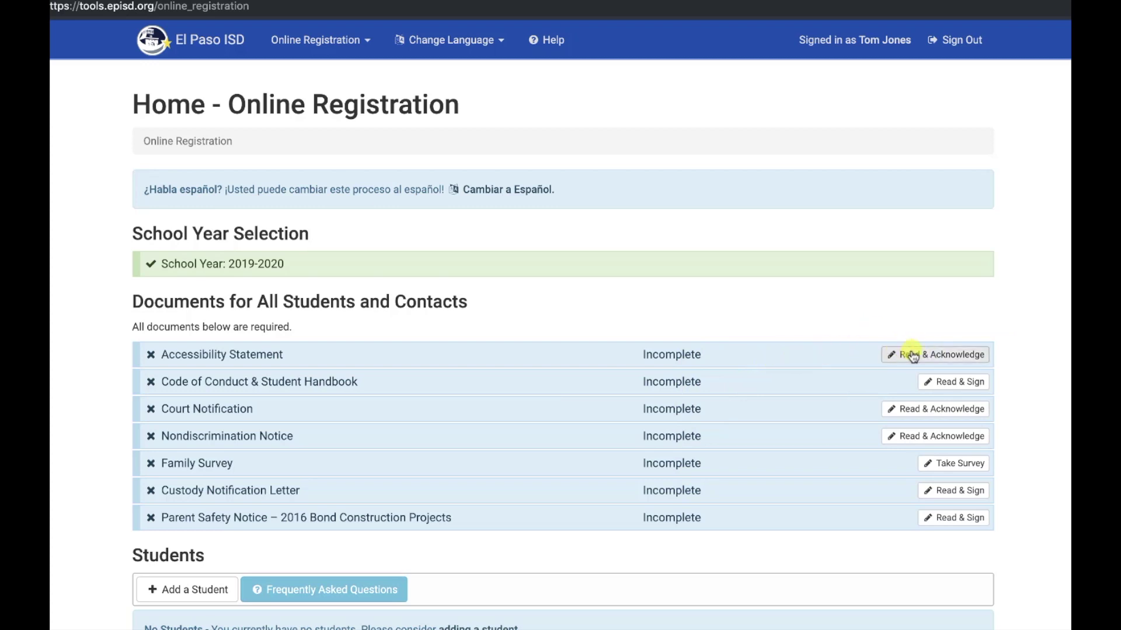
left_click(928, 357)
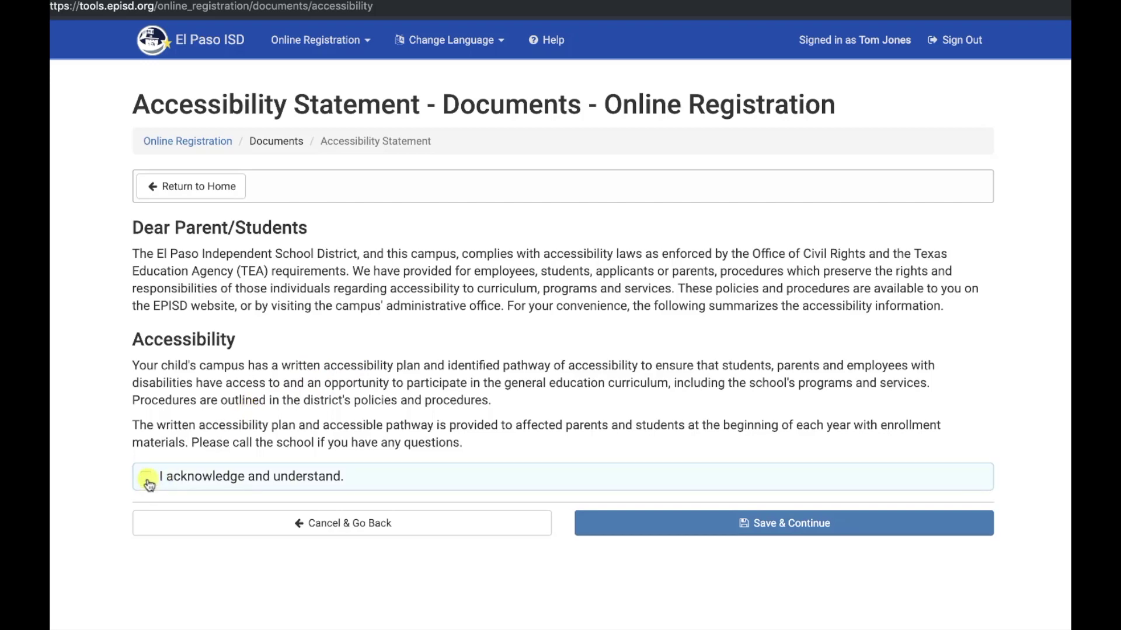
left_click(728, 523)
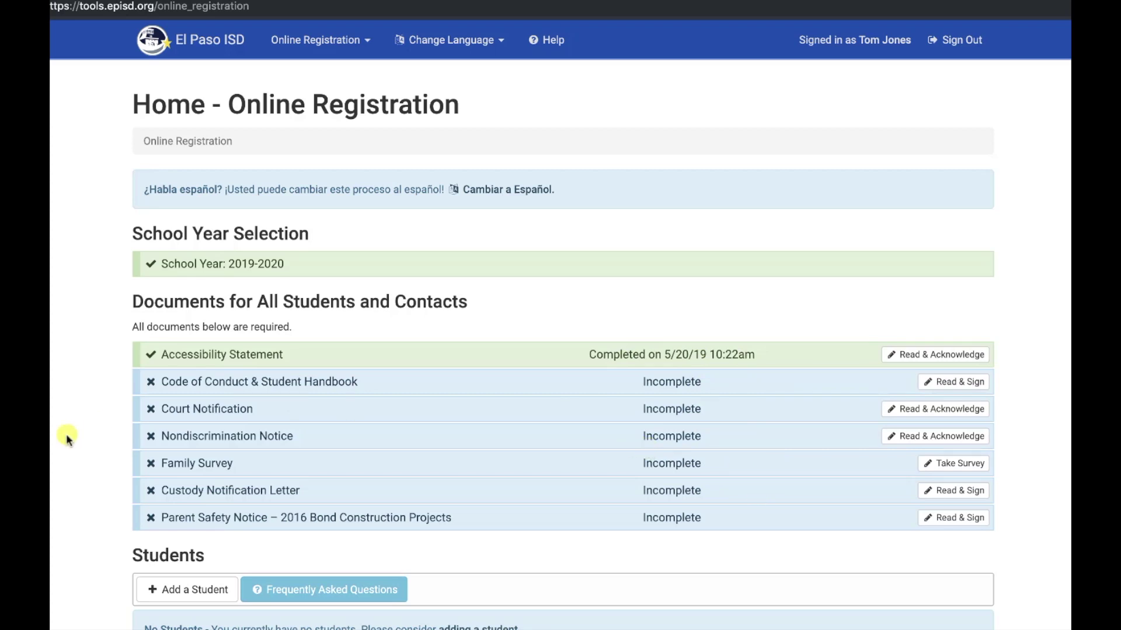
scroll(74, 417, "down", 1)
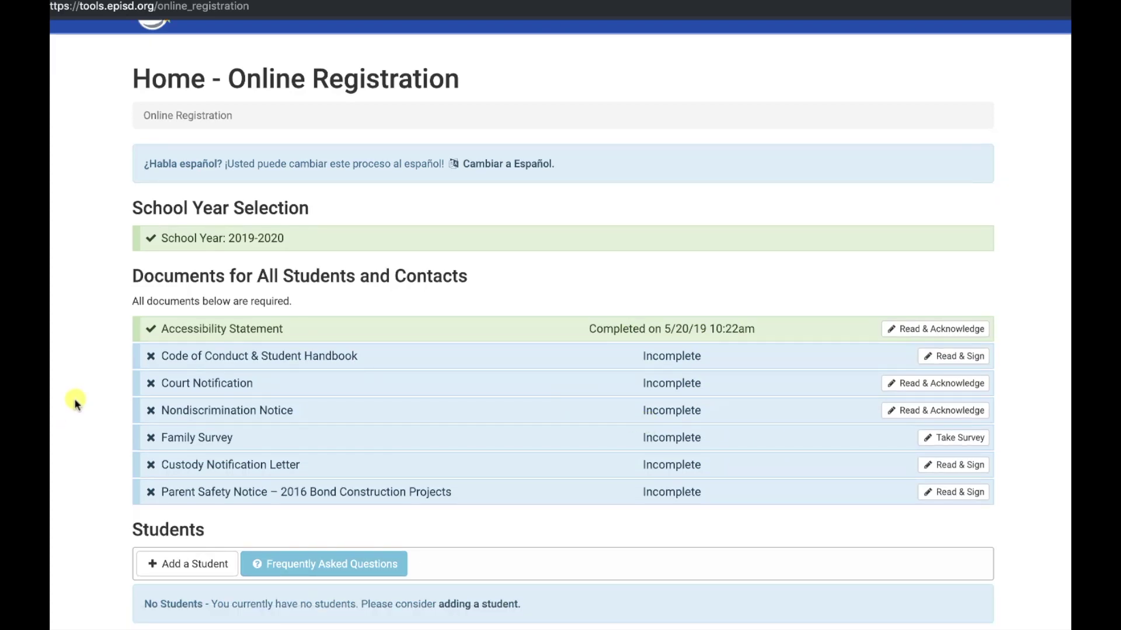
scroll(74, 398, "down", 5)
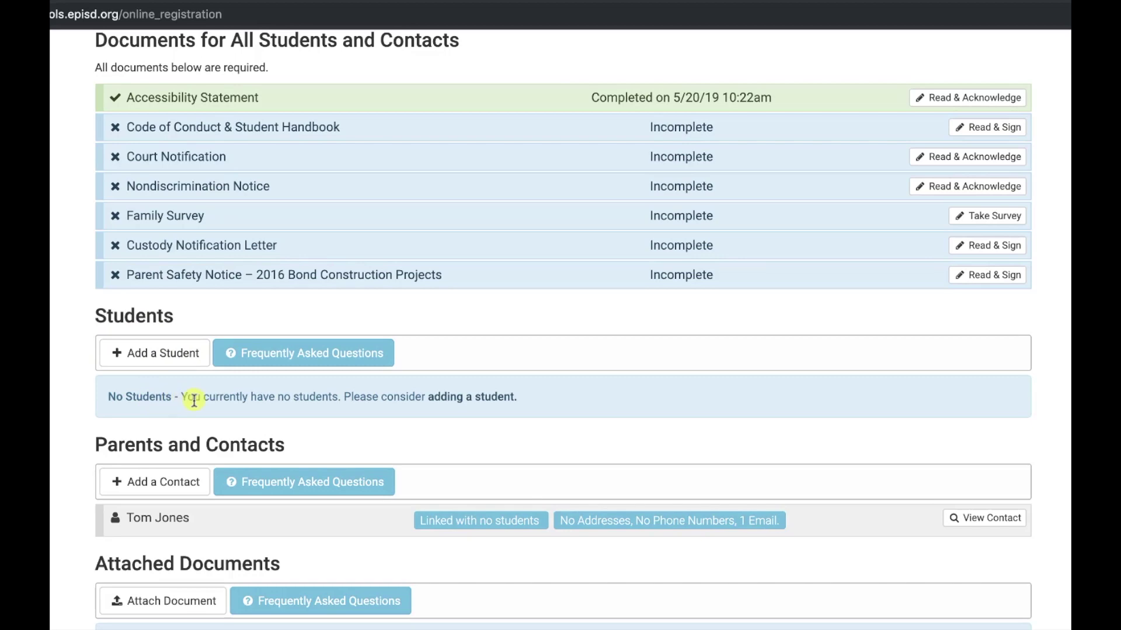
Add a student marked as a previous EPISD attendee, entering the child's name and birth date for lookup
left_click(163, 354)
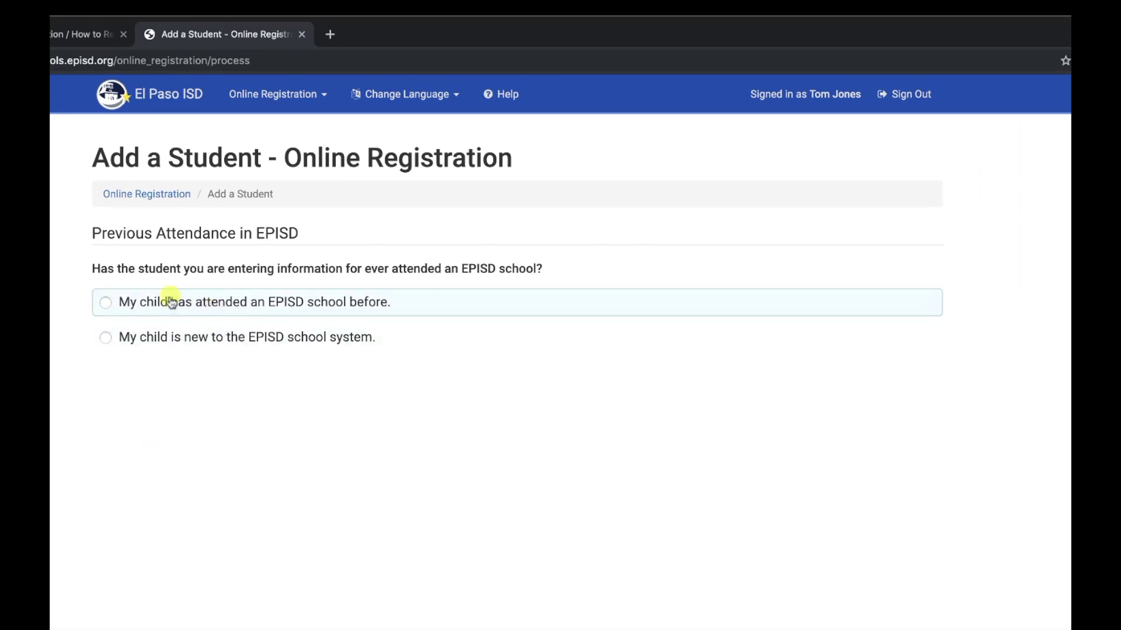
left_click(109, 302)
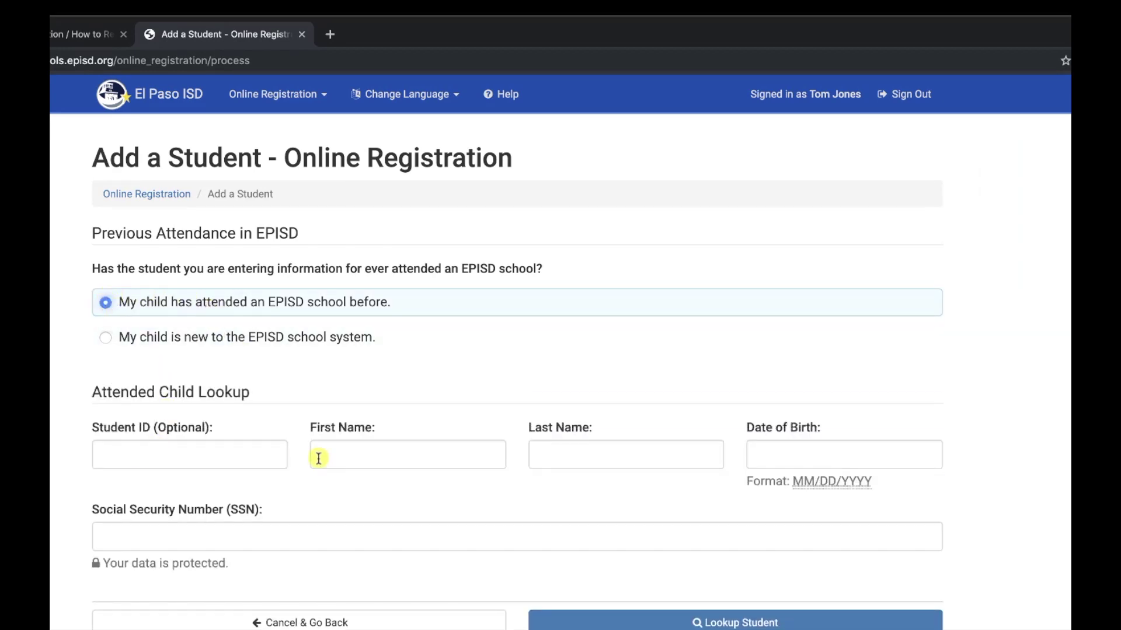
left_click(346, 455)
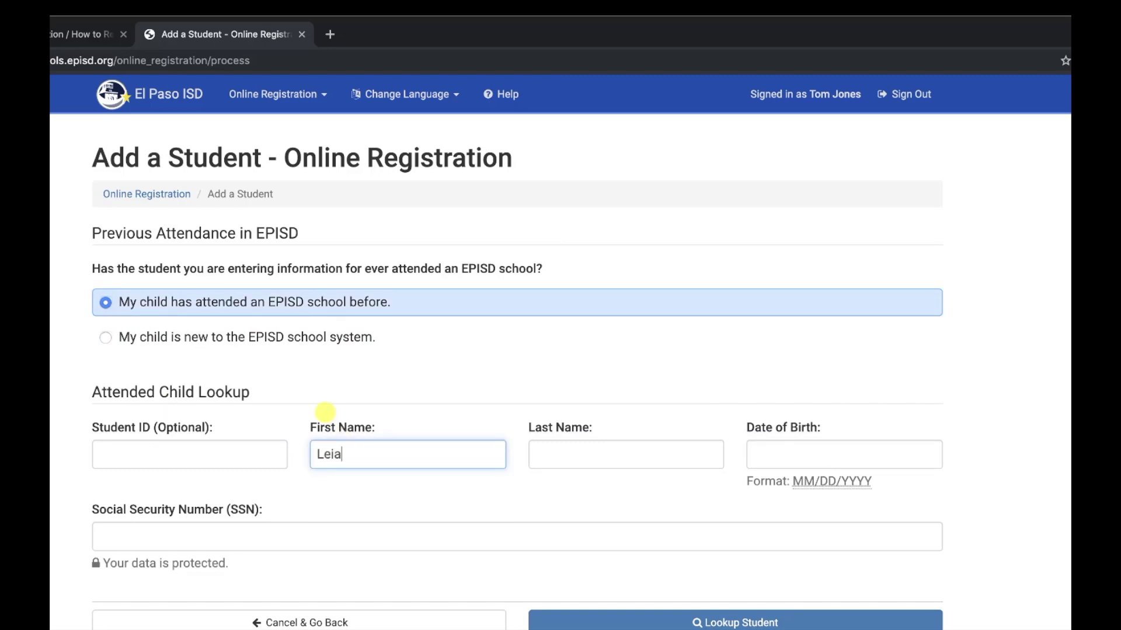
key("Tab")
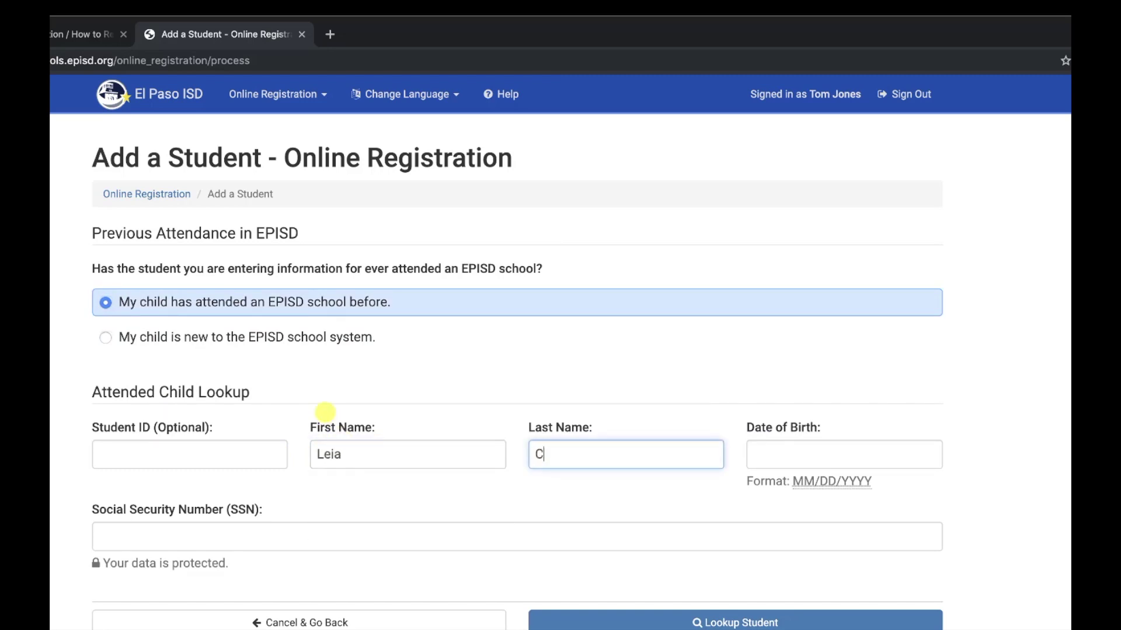
key("Tab")
type("0")
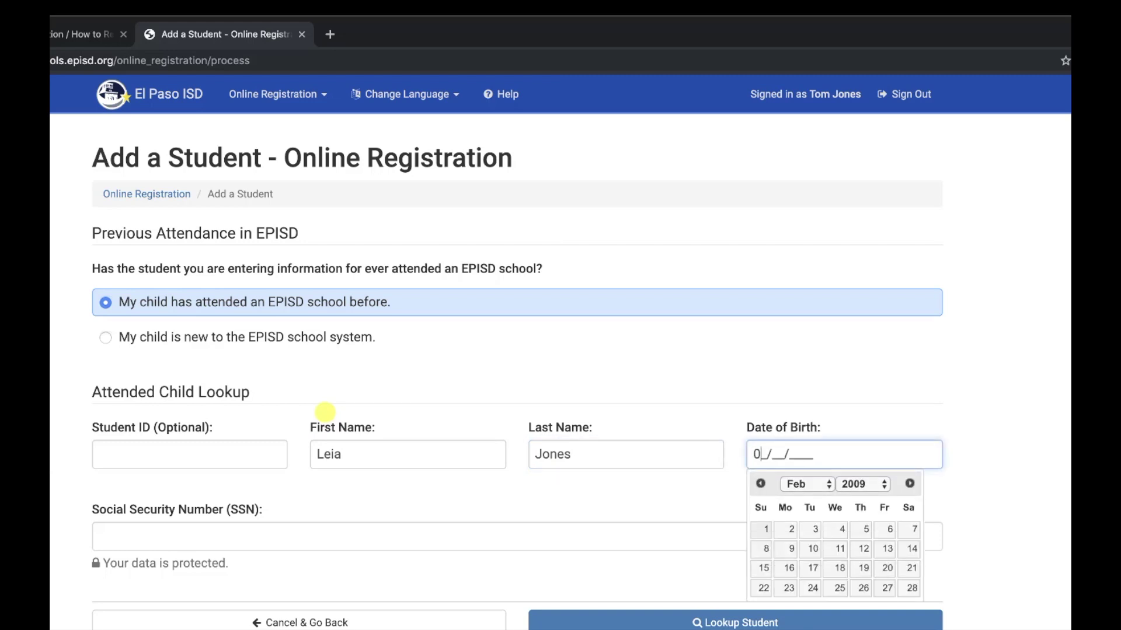
type("319201")
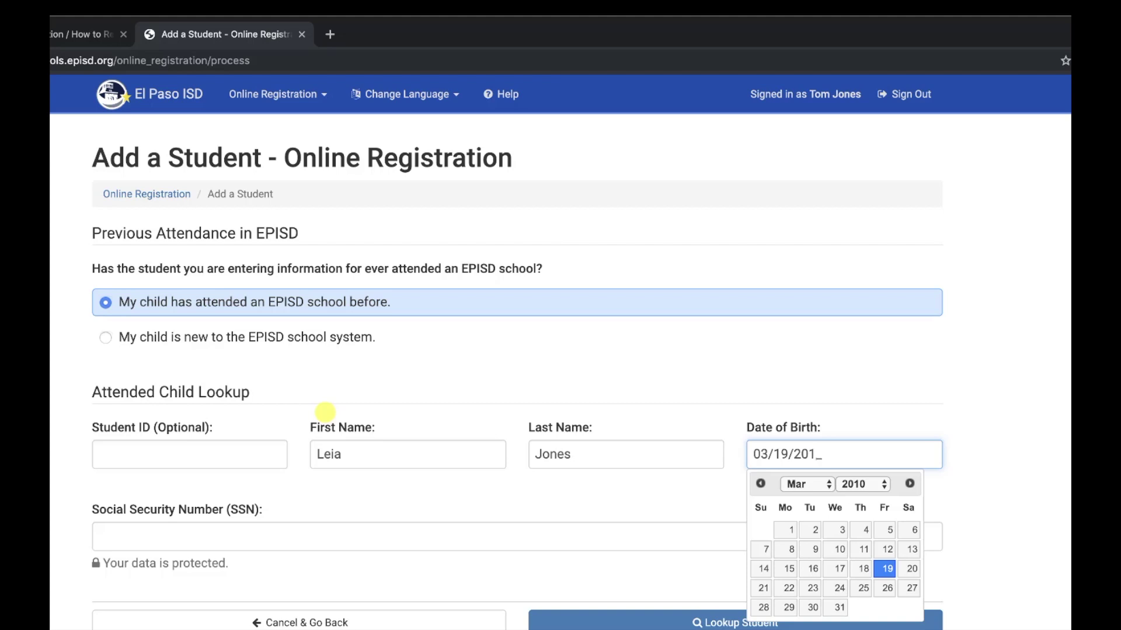
type("009")
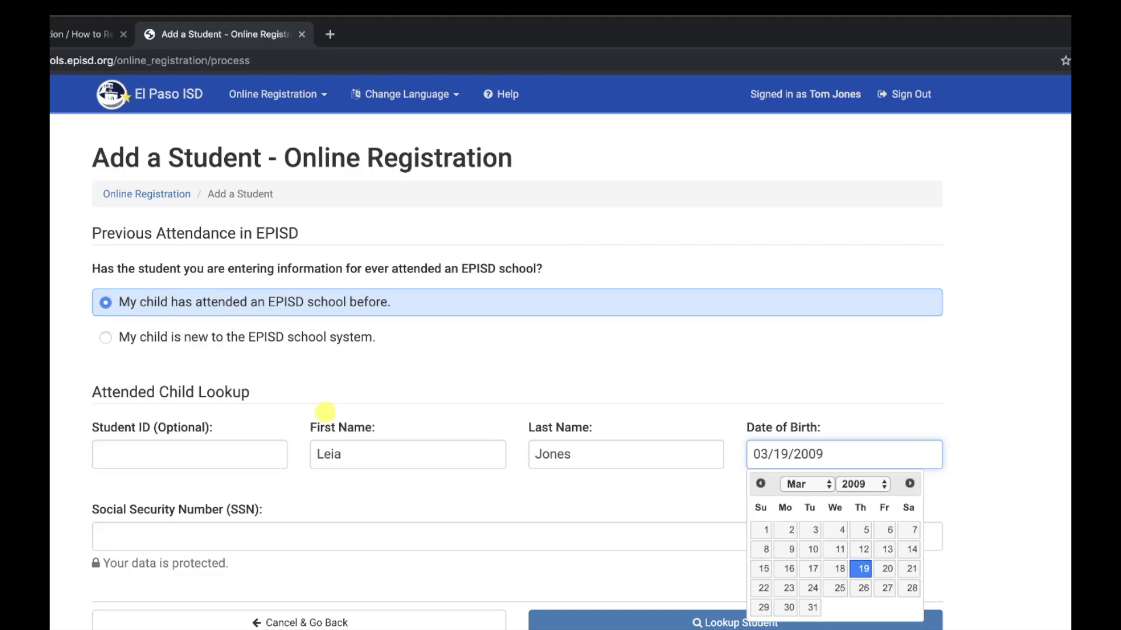
Enter the student's social security number, then cancel the lookup back to the attendance question
left_click(109, 535)
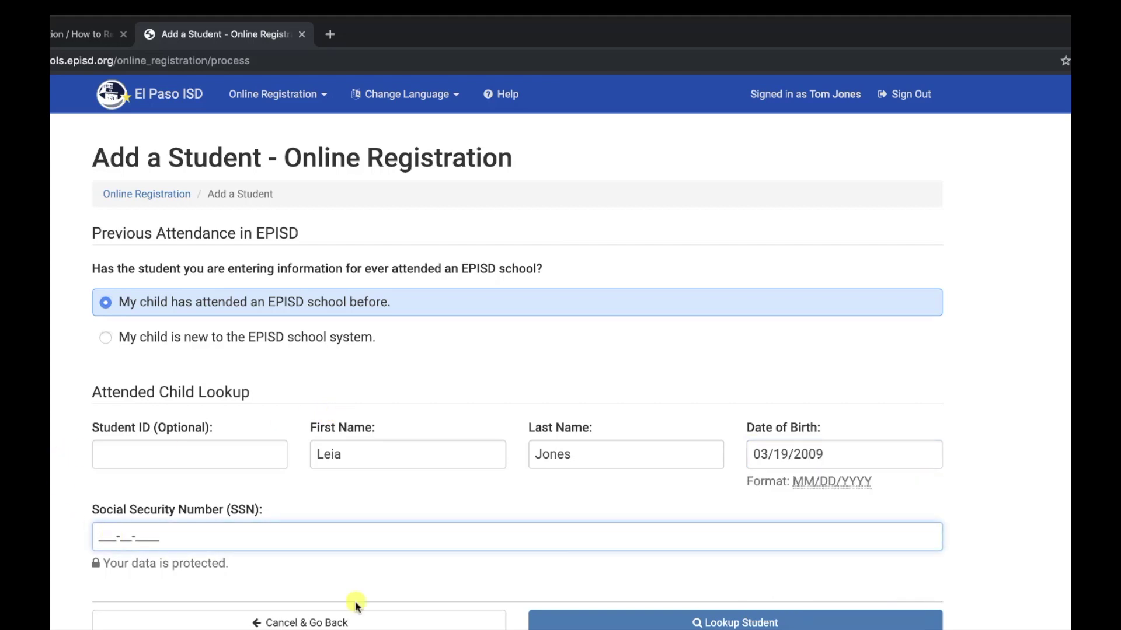
type("123-45-4")
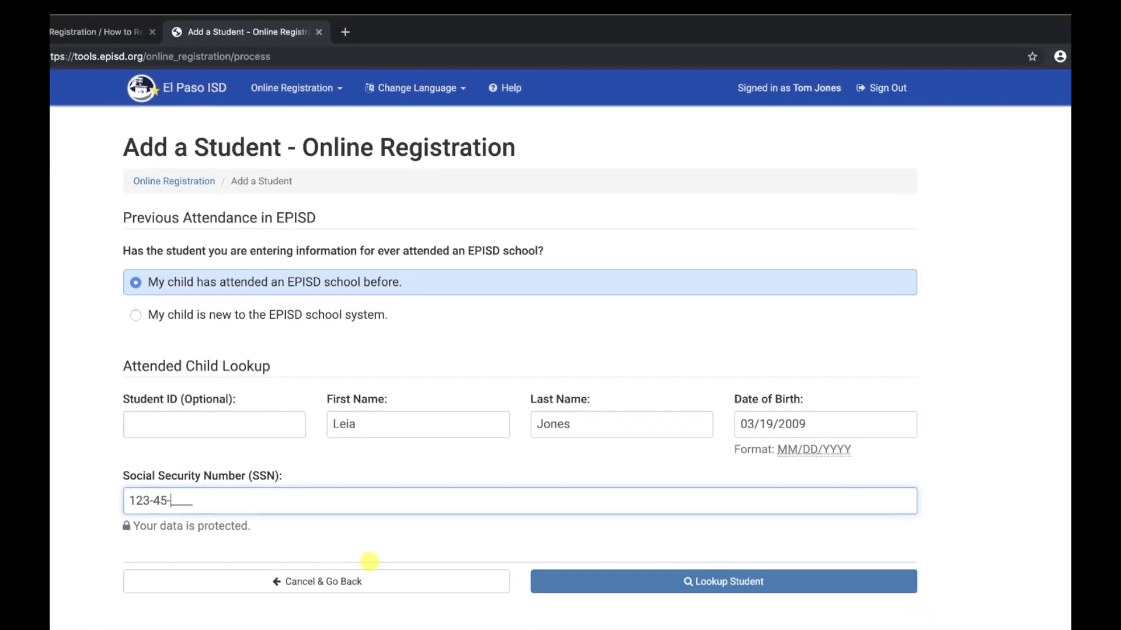
type("567")
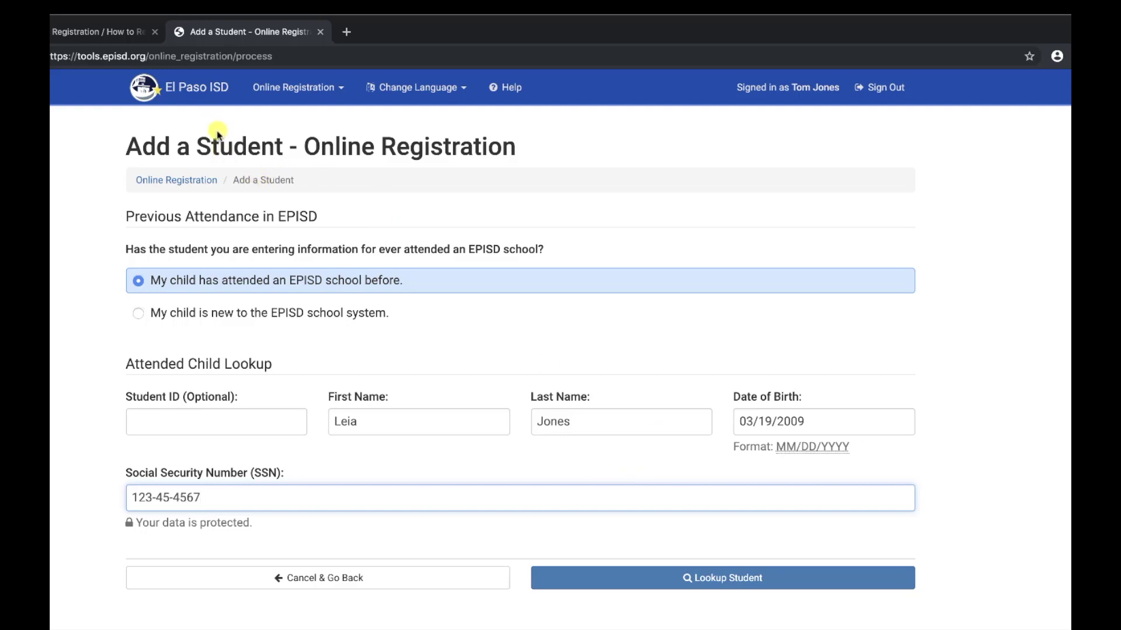
left_click(287, 579)
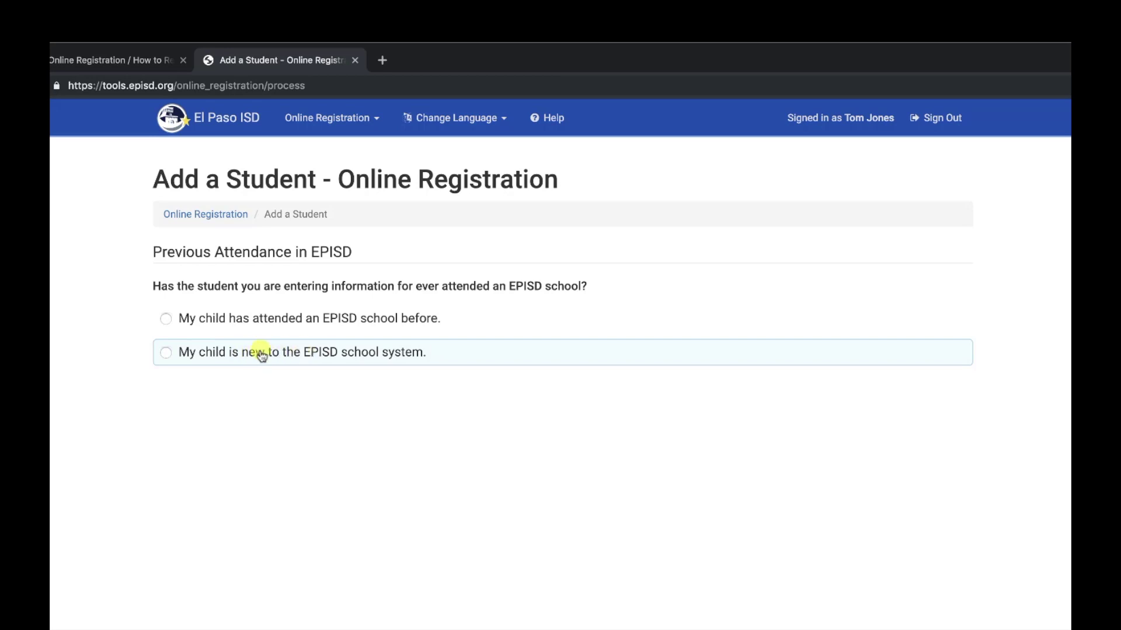
Mark the child as new to the EPISD school system and open the Create a New Student form
left_click(166, 352)
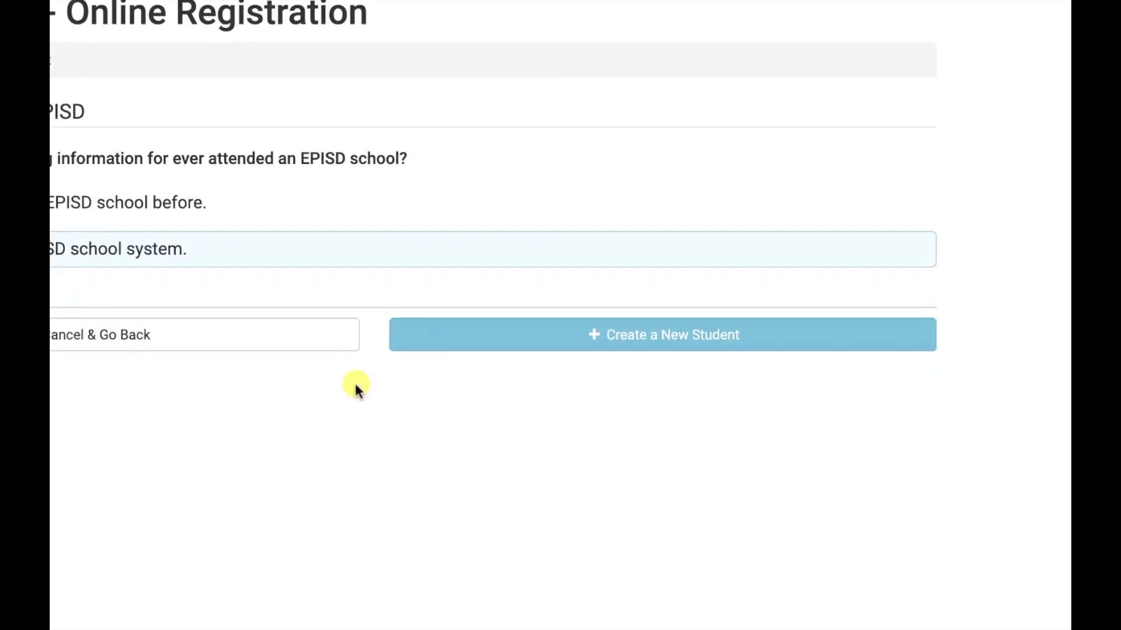
left_click(684, 344)
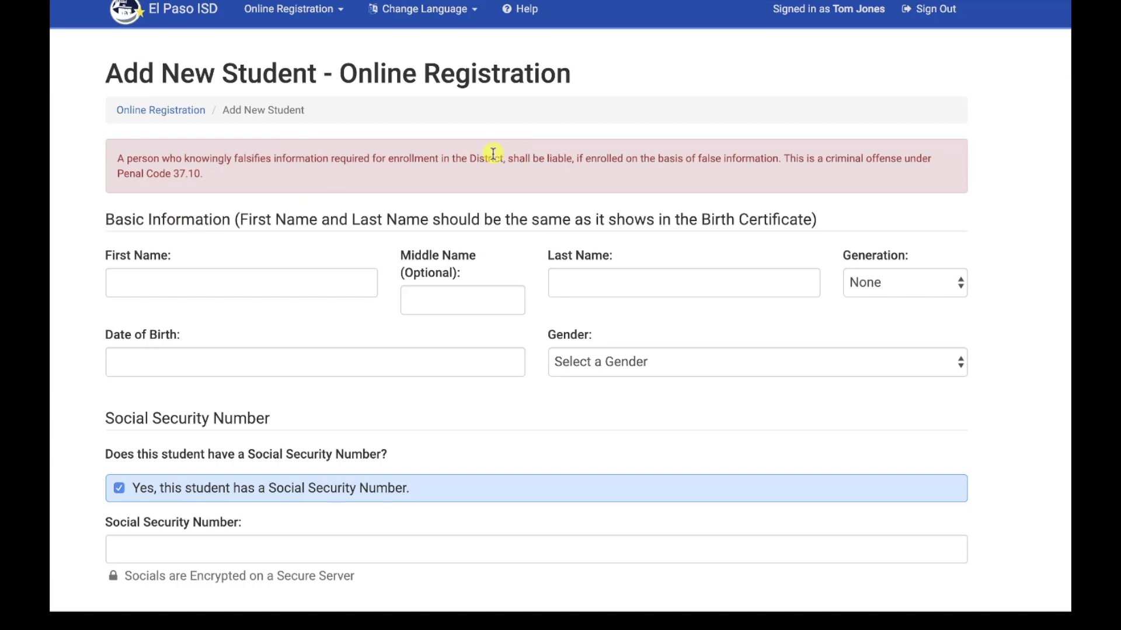
left_click(190, 286)
key("Tab")
key("Tab")
key("Tab")
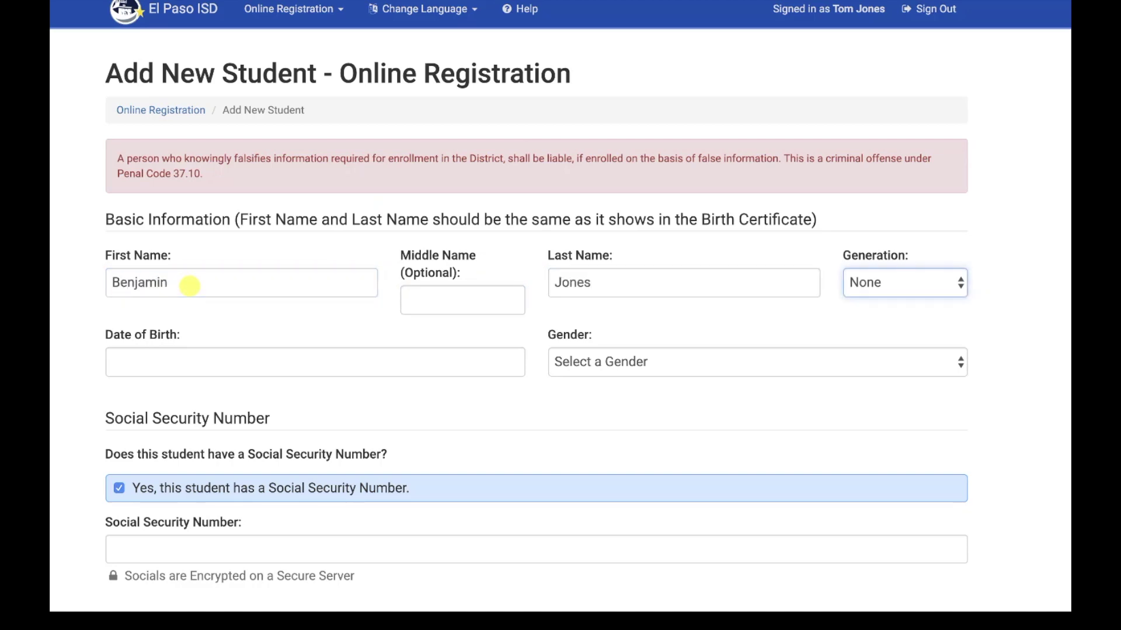
left_click(961, 283)
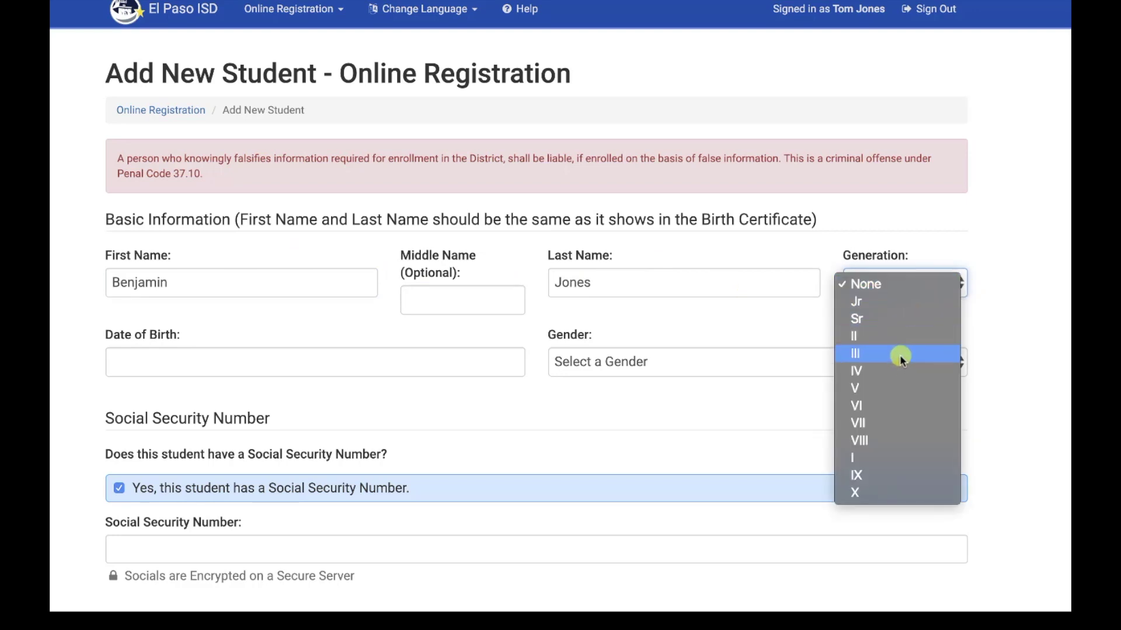
left_click(623, 320)
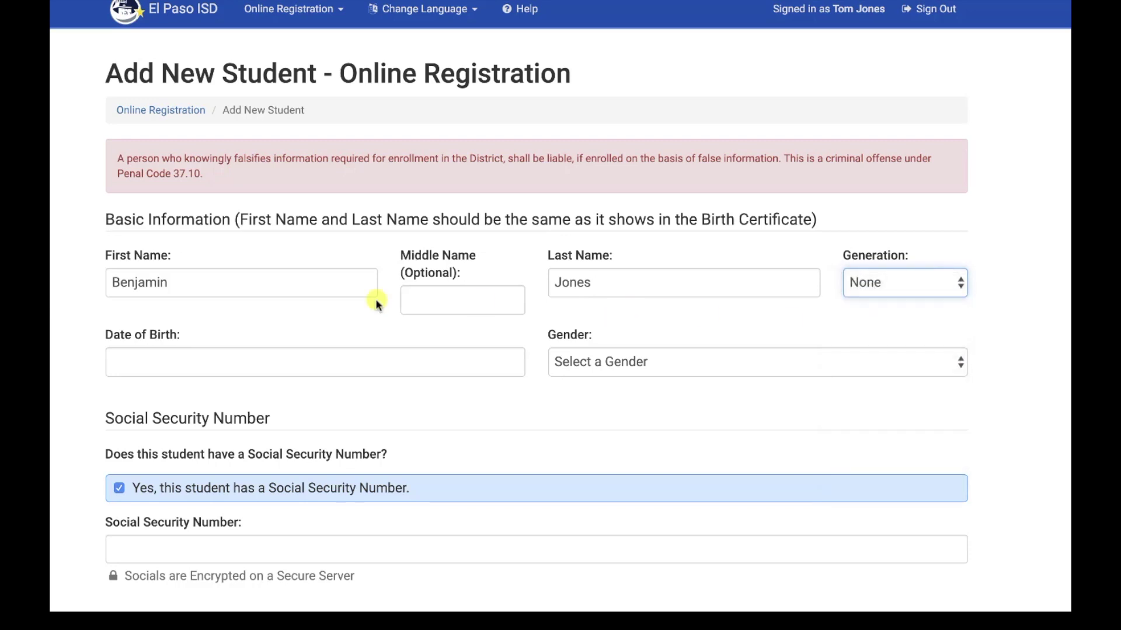
left_click(272, 363)
type("06/0")
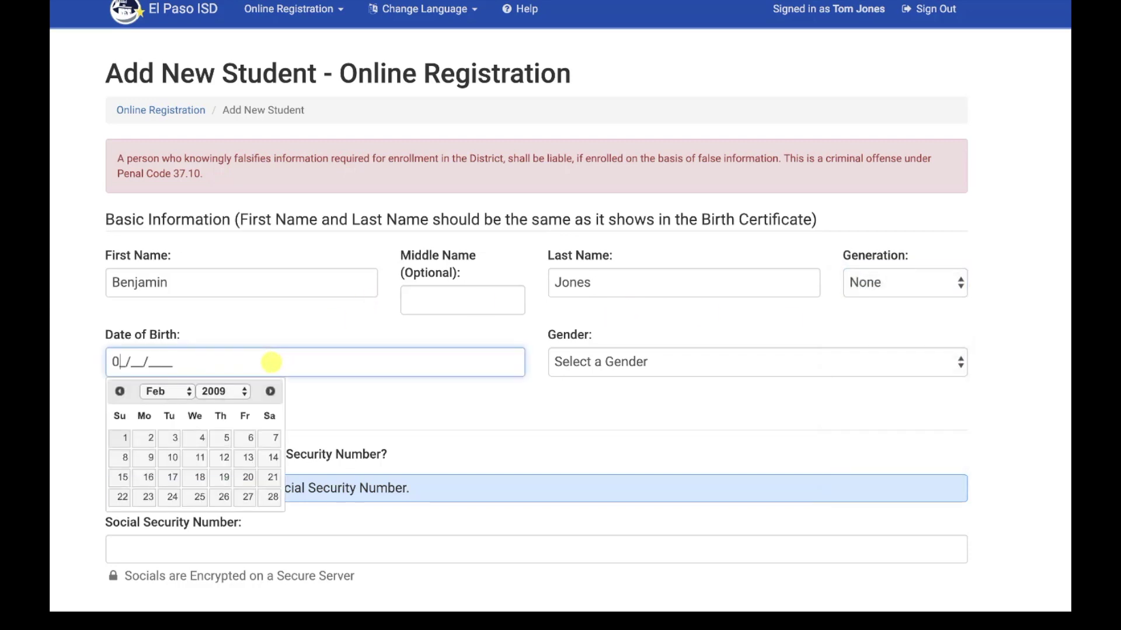
type("4/2010")
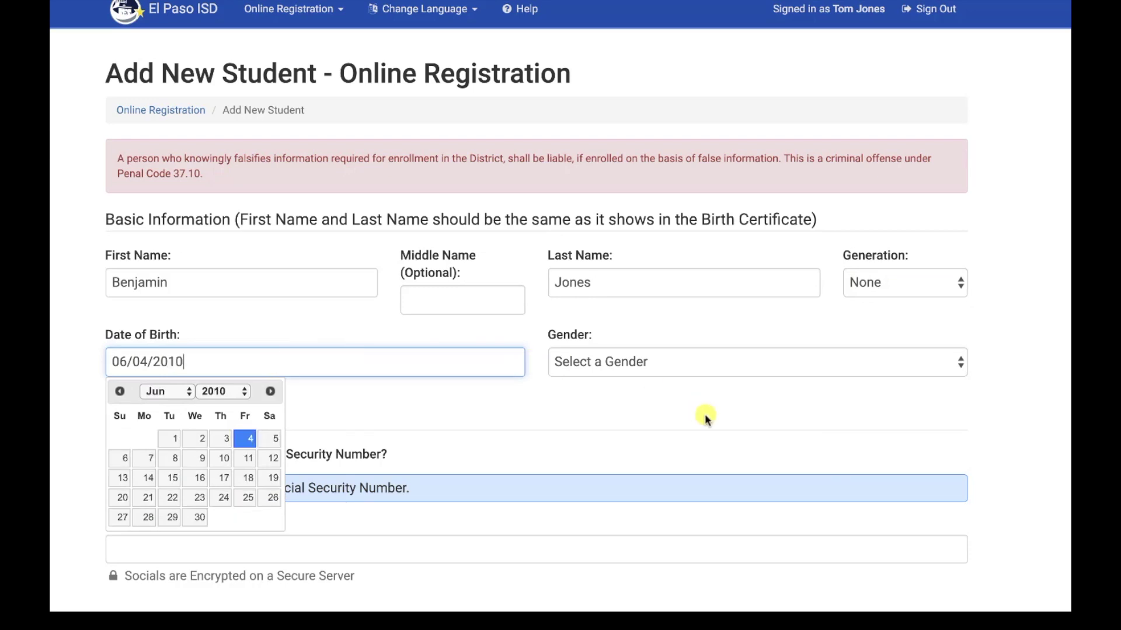
left_click(957, 366)
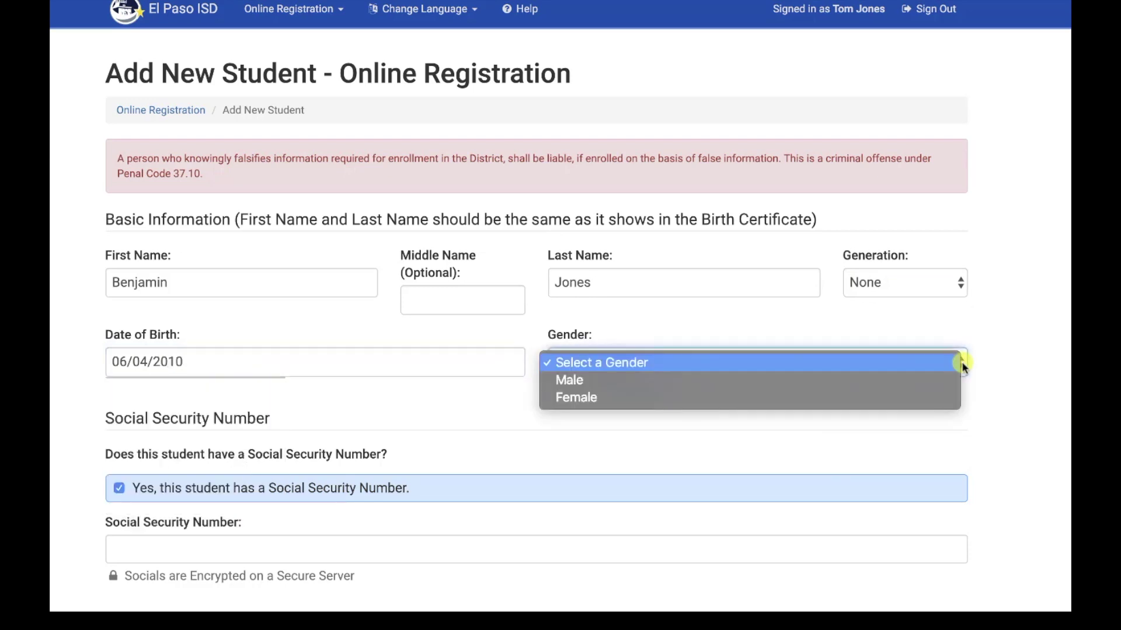
left_click(654, 383)
scroll(325, 425, "down", 3)
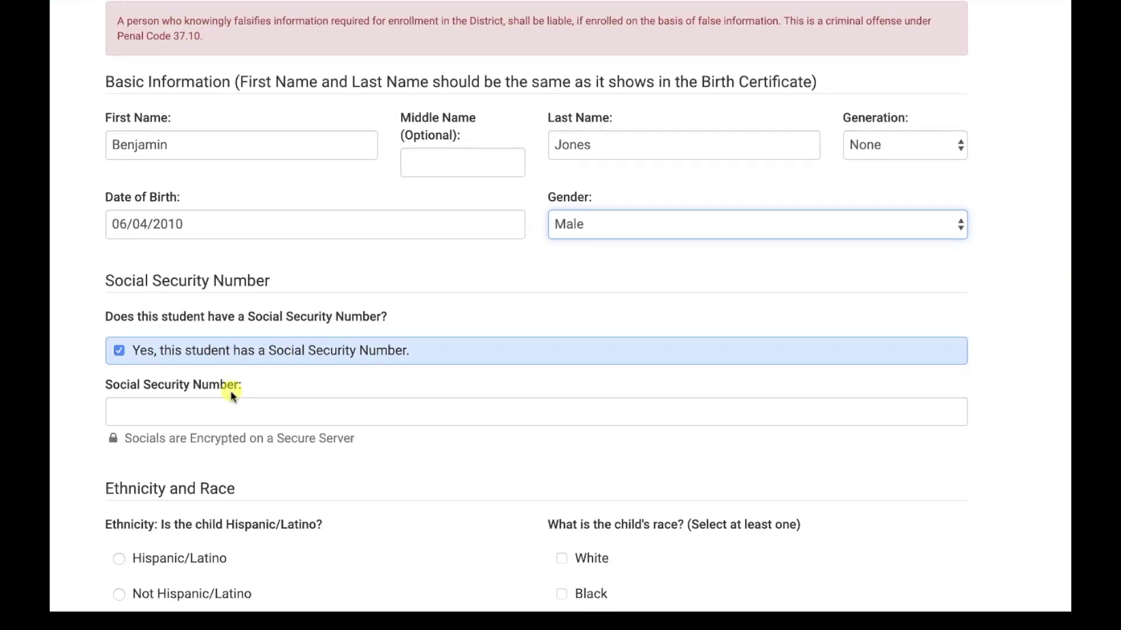
Enter the student's social security number and mark them Not Hispanic/Latino, race White
left_click(180, 410)
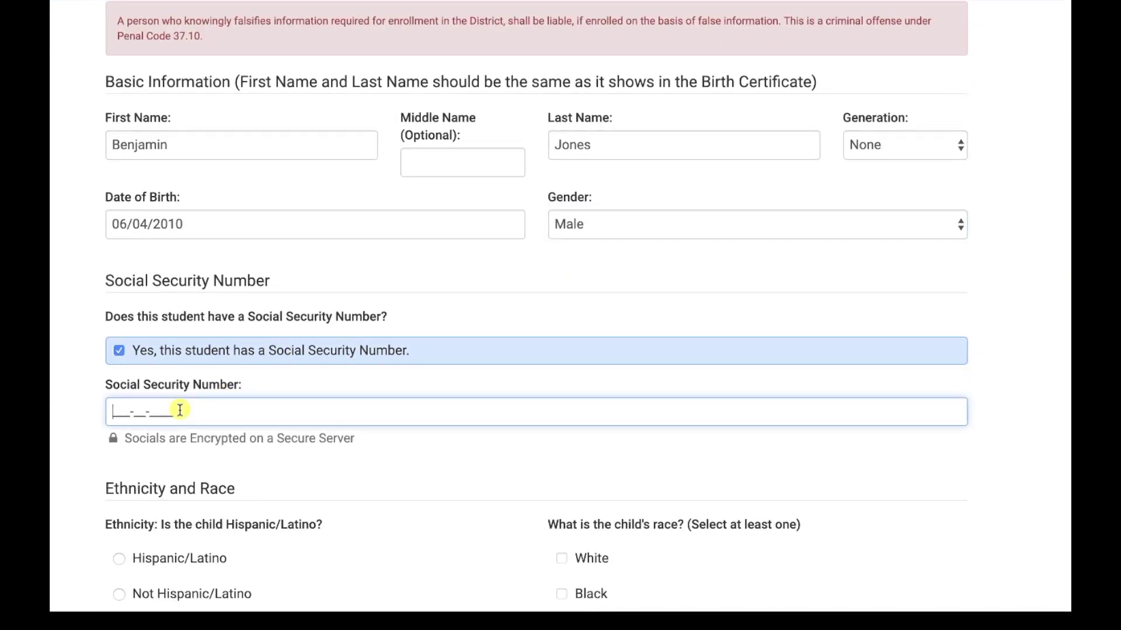
type("123-45-6789")
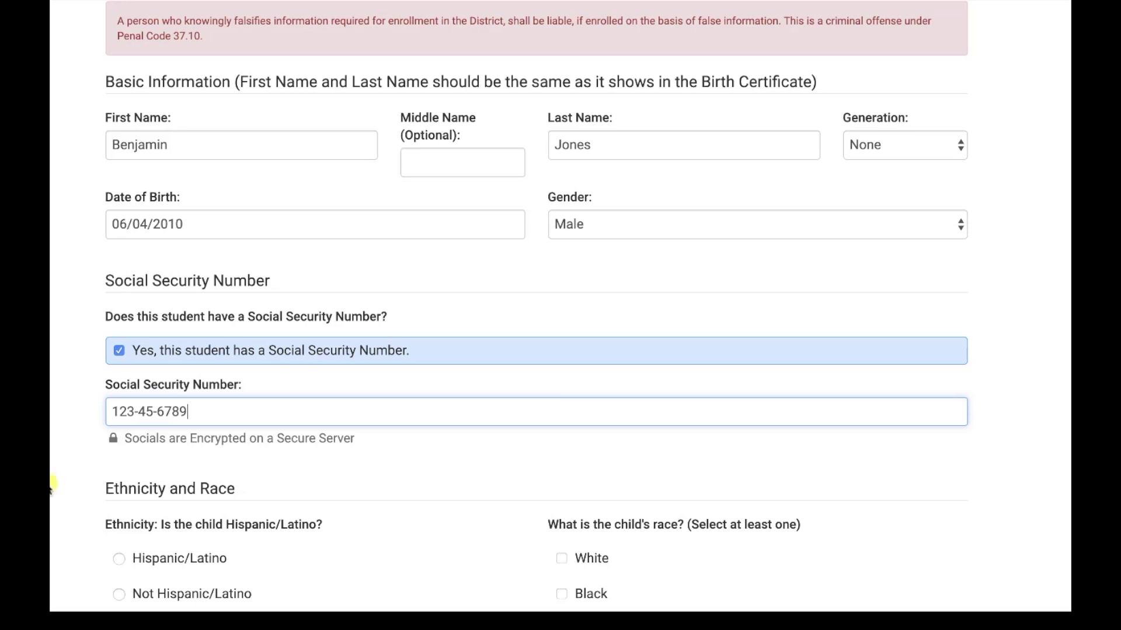
scroll(59, 484, "down", 5)
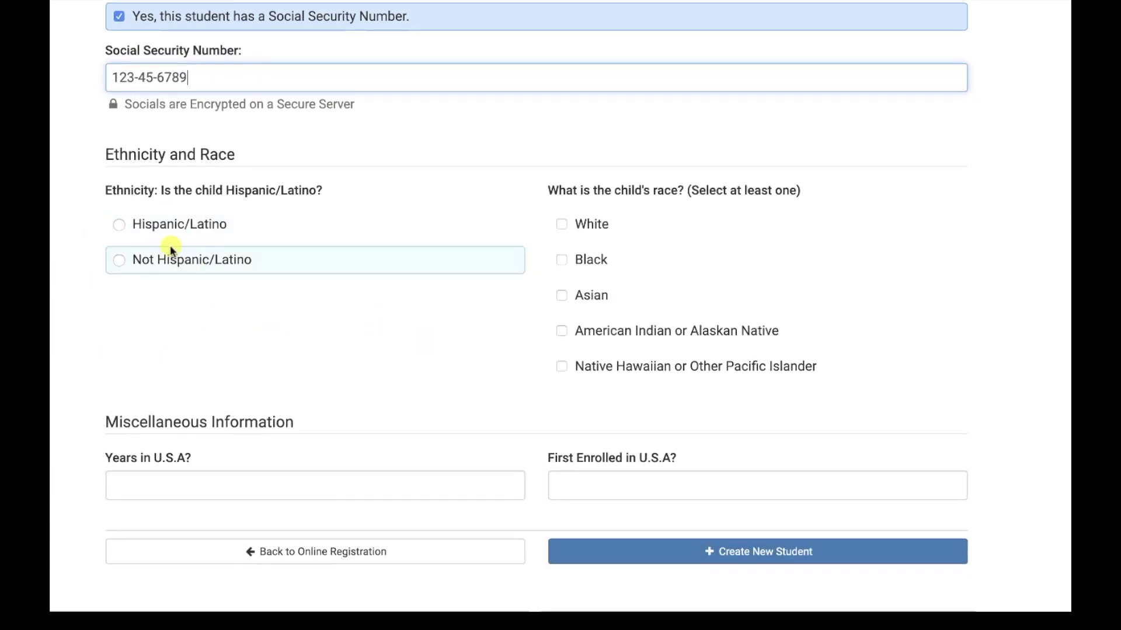
left_click(119, 261)
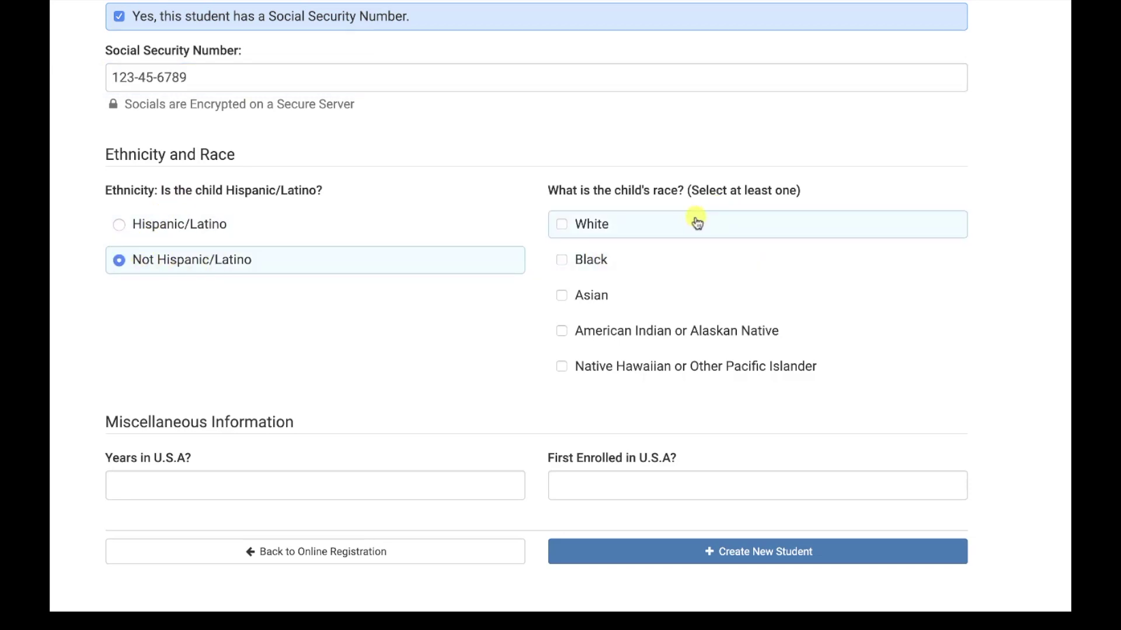
left_click(561, 224)
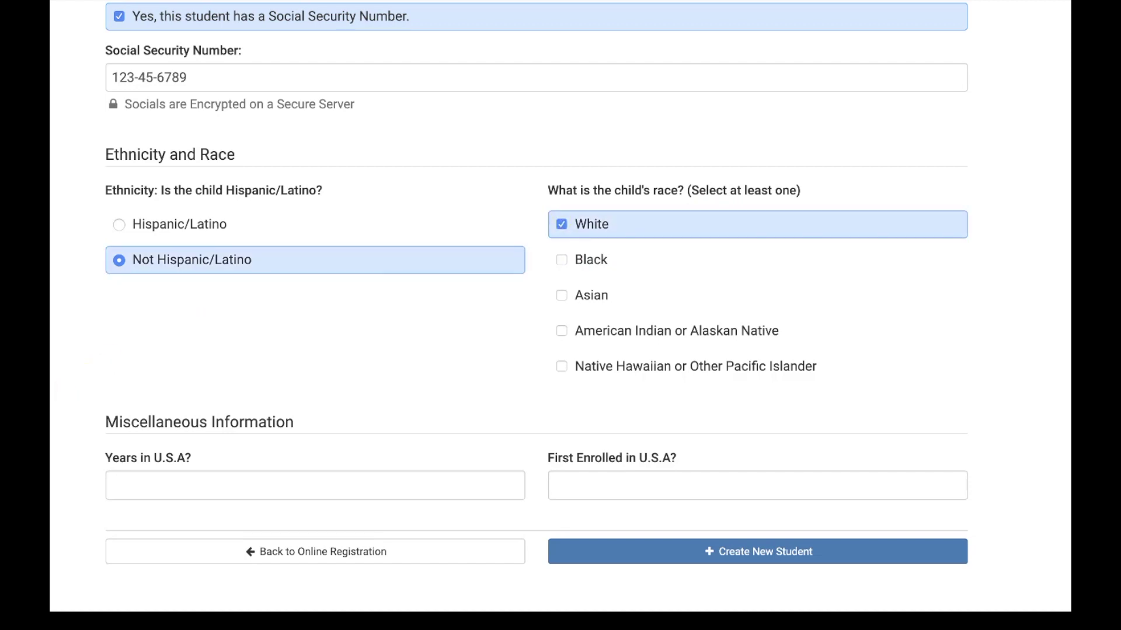
Set 9 years in the U.S.A. and first U.S.A. enrollment date 08/01/2013
scroll(395, 370, "down", 2)
left_click(513, 390)
type("1")
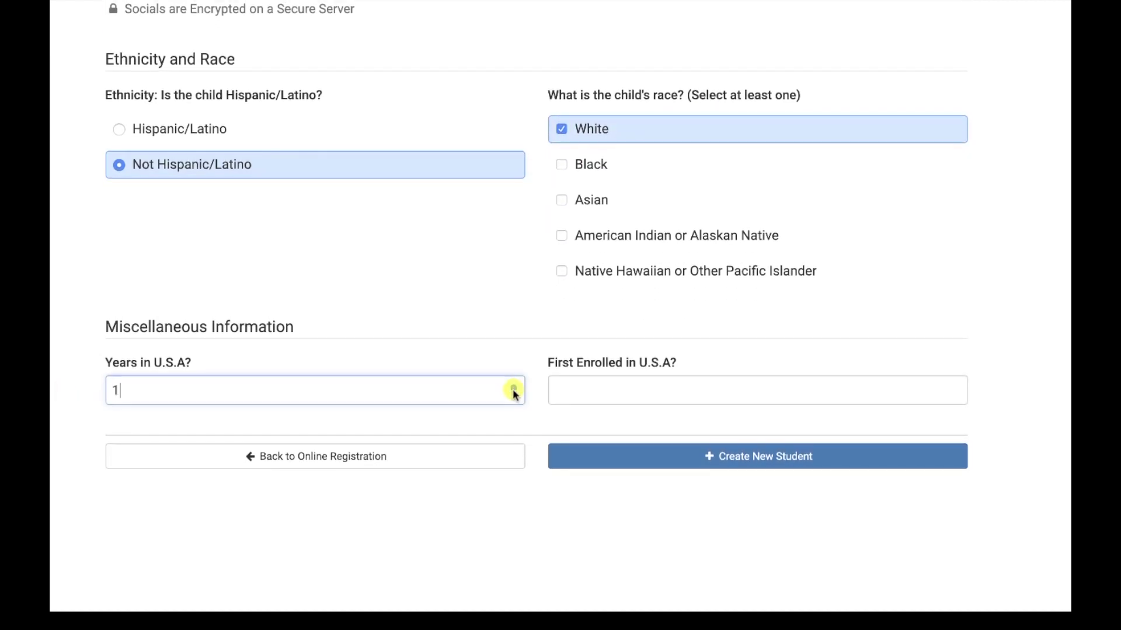
left_click(513, 387)
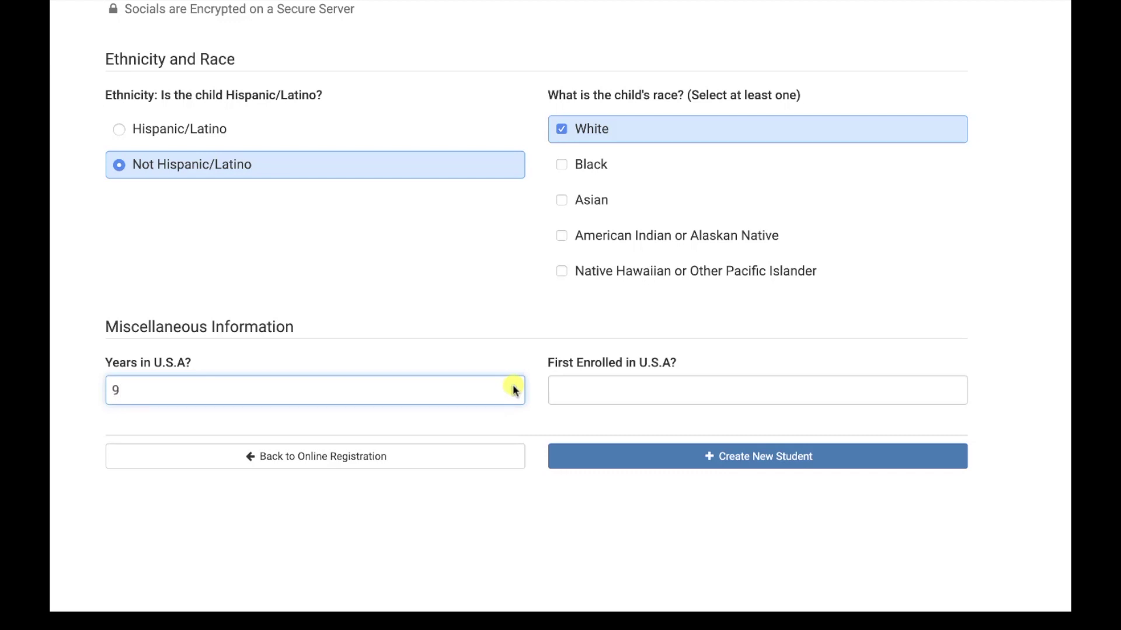
left_click(556, 390)
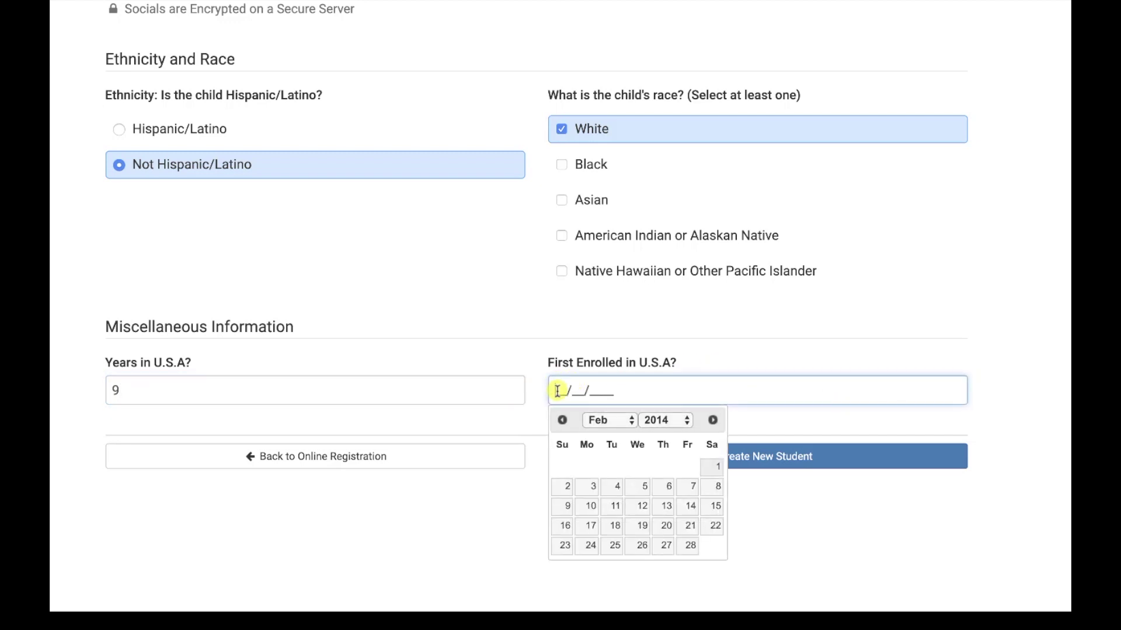
type("08/01/2013")
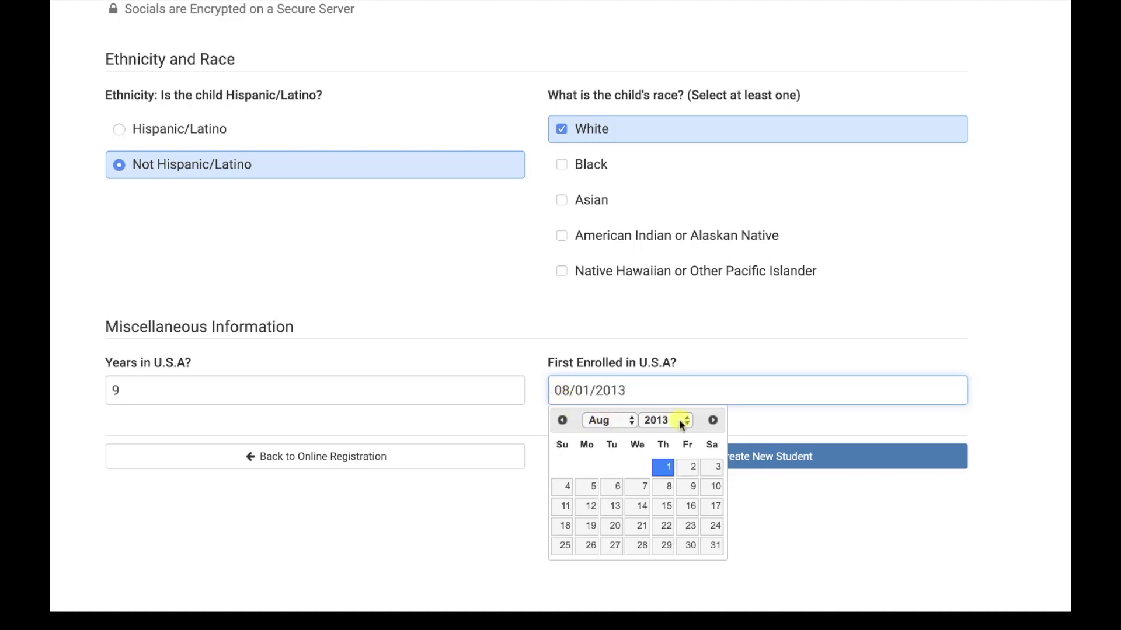
left_click(806, 532)
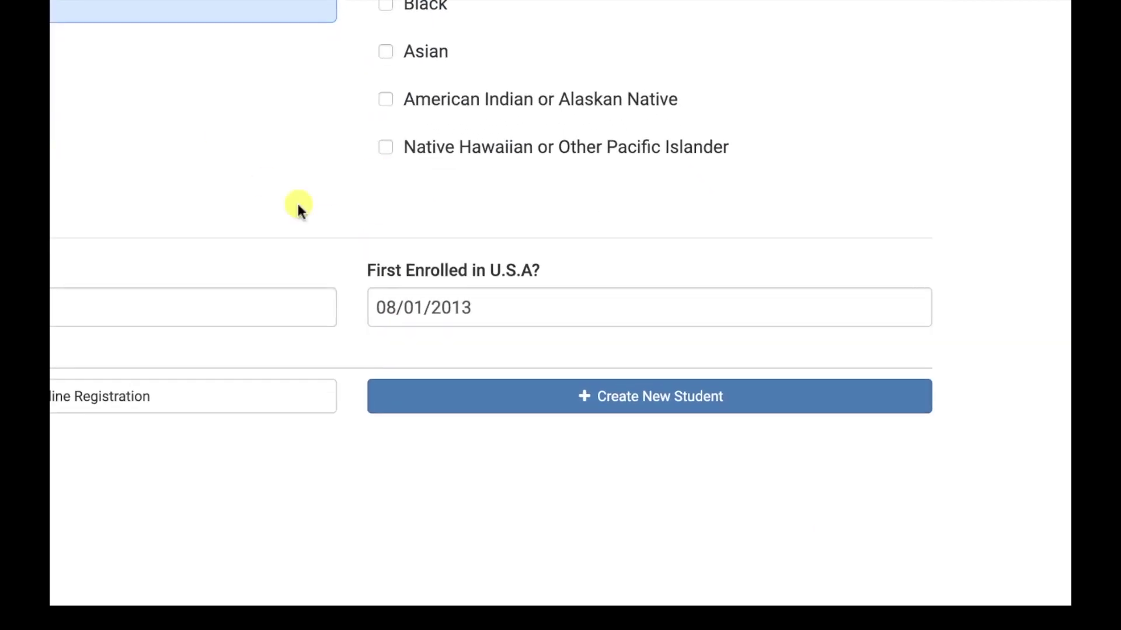
Create the new student record and scroll down to its Enrollment Grade and Documents sections
left_click(580, 397)
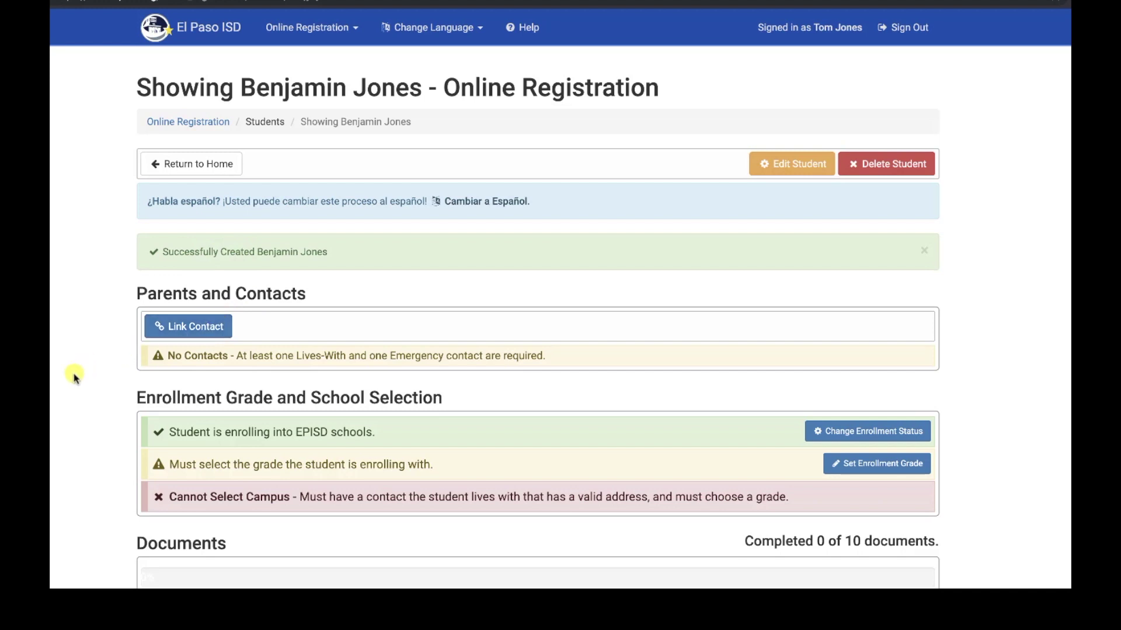
scroll(146, 383, "down", 3)
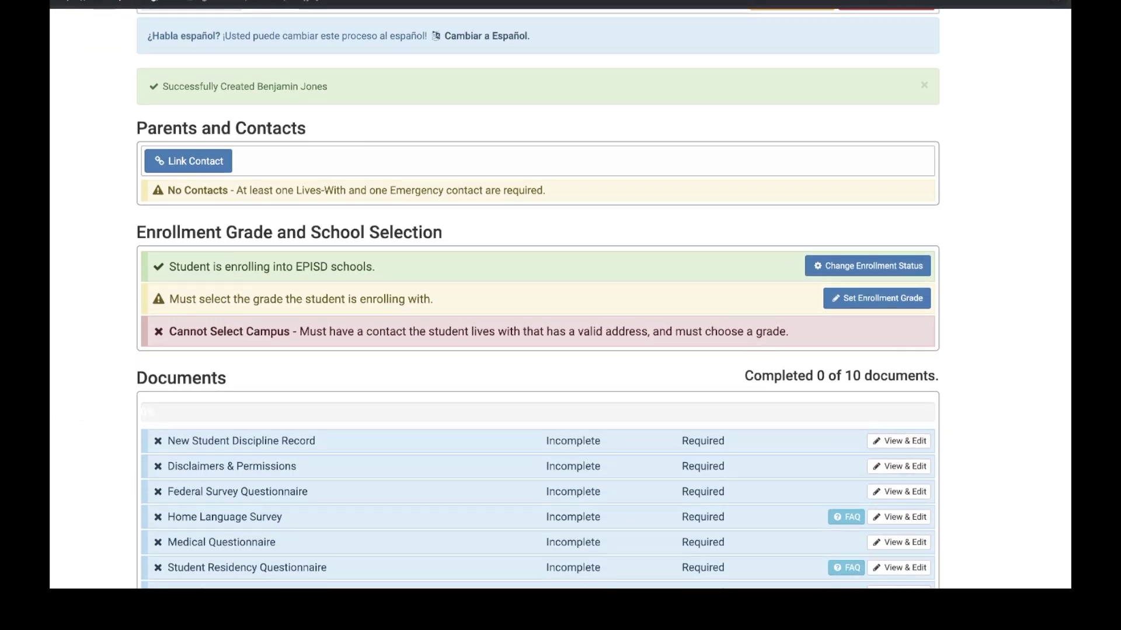
scroll(268, 333, "down", 1)
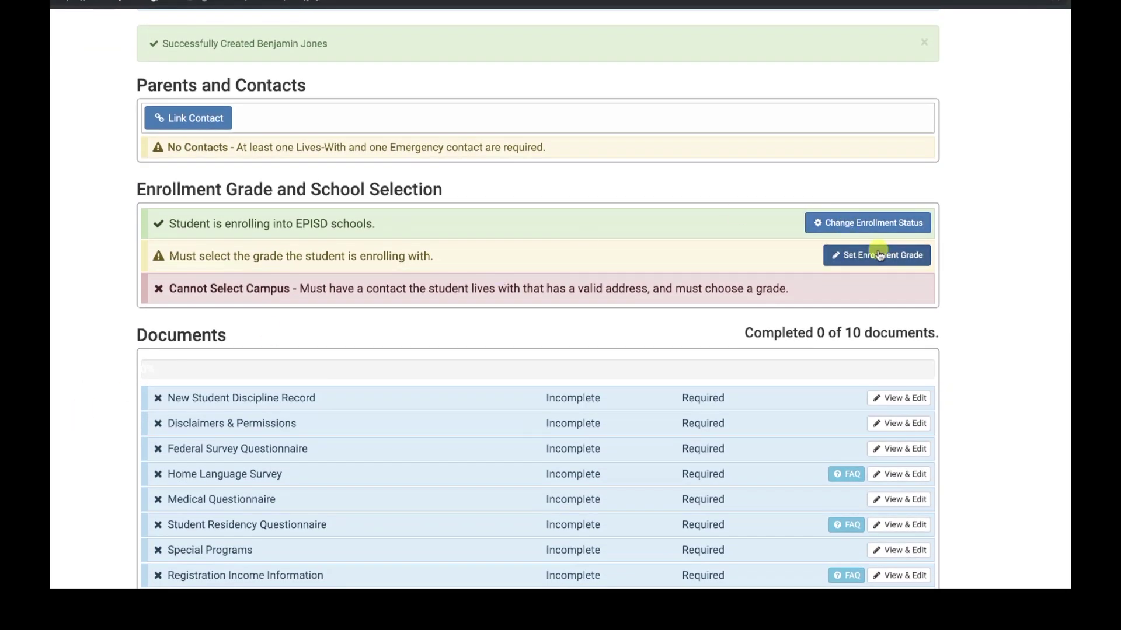
Choose 04 - 4th Grade as the enrollment grade, tick the acknowledgement, and save it
left_click(880, 256)
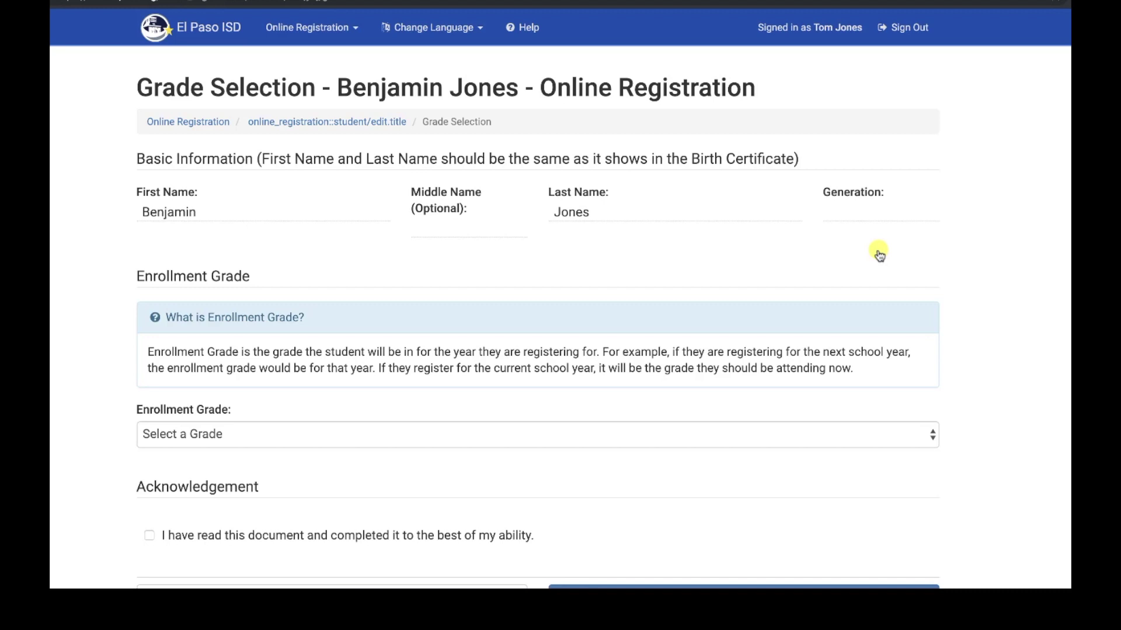
left_click(932, 435)
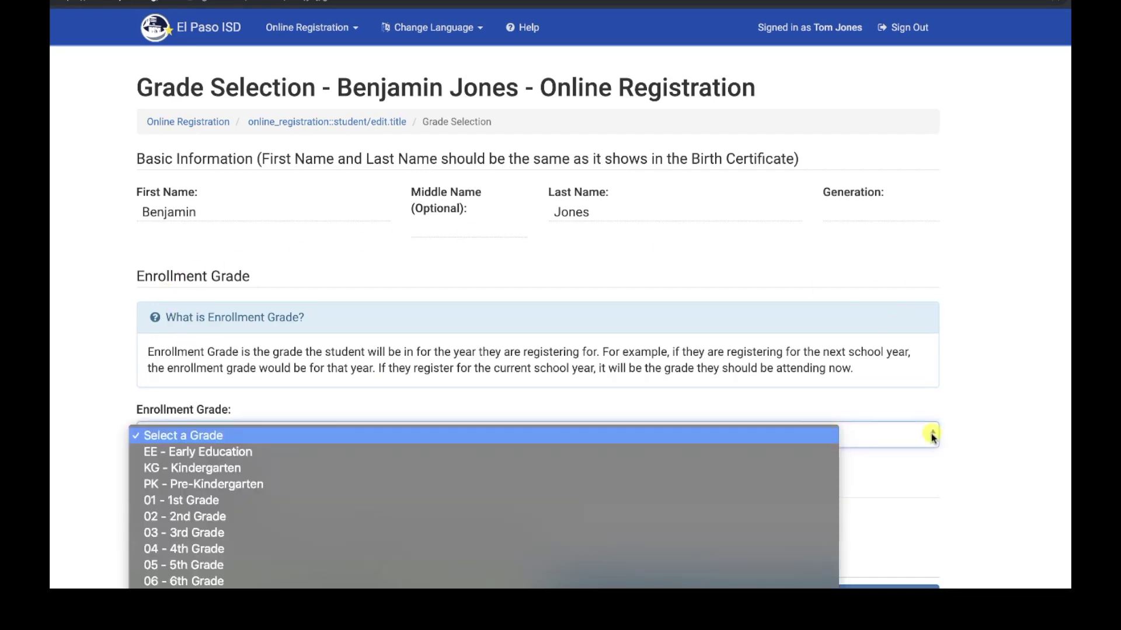
left_click(150, 548)
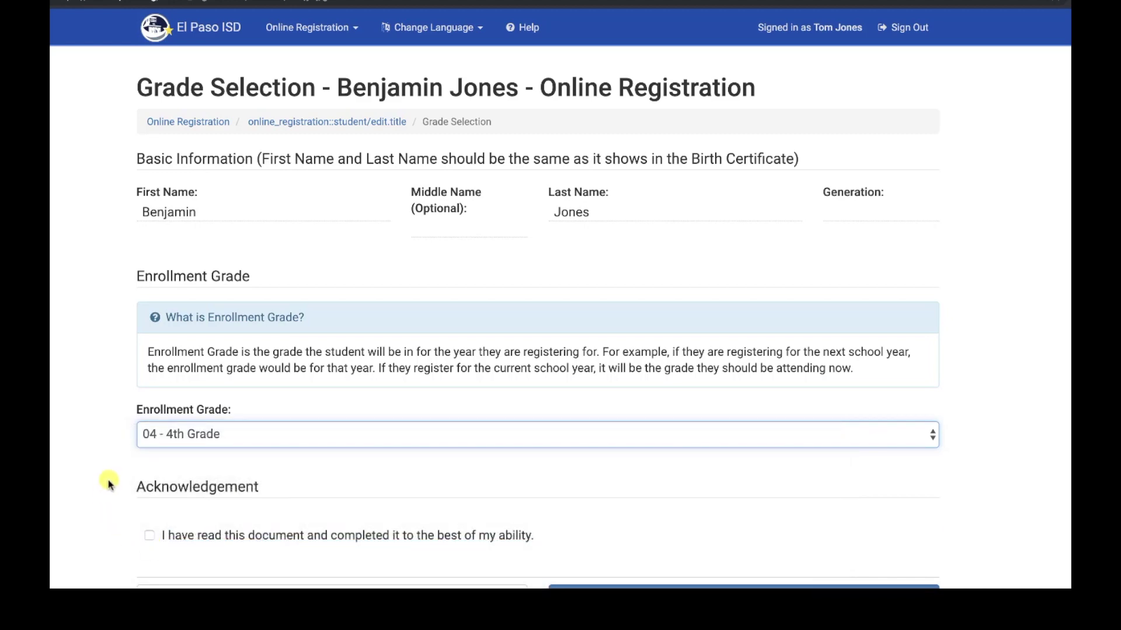
scroll(213, 513, "down", 3)
left_click(149, 384)
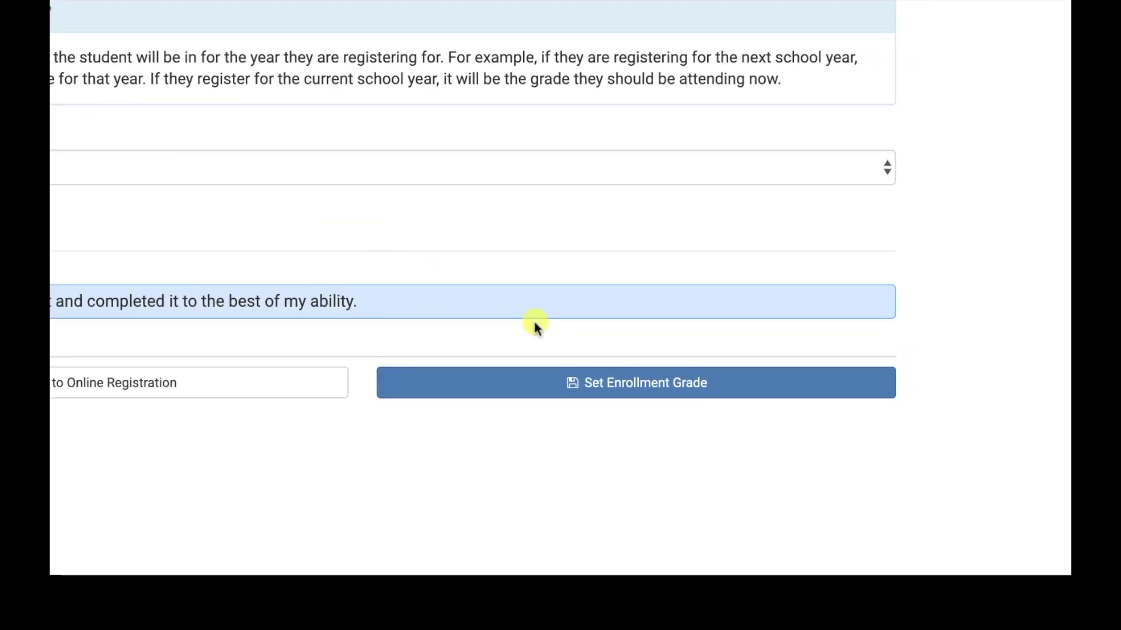
left_click(590, 384)
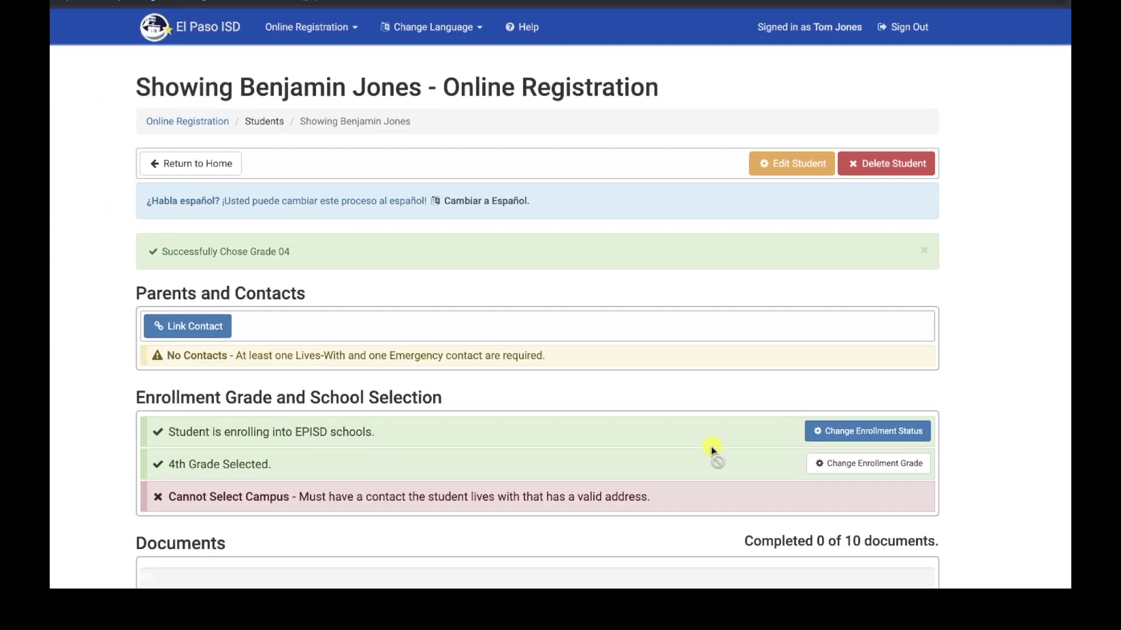
Look over the documents list, return Home, and review the Students and Parents and Contacts sections
scroll(1010, 365, "down", 3)
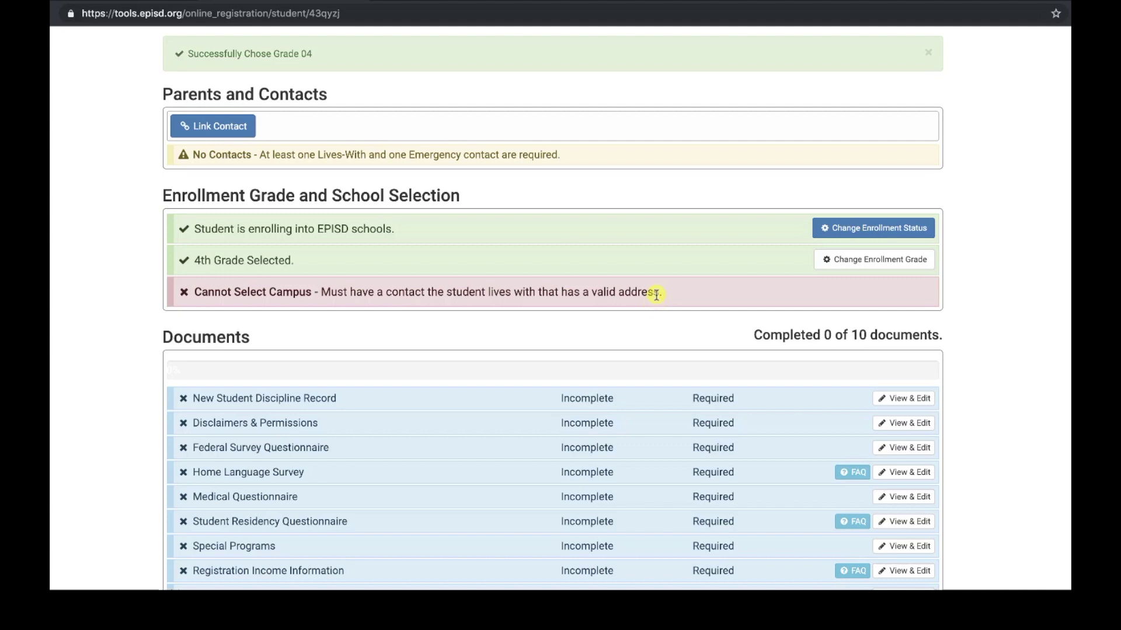
scroll(656, 294, "down", 5)
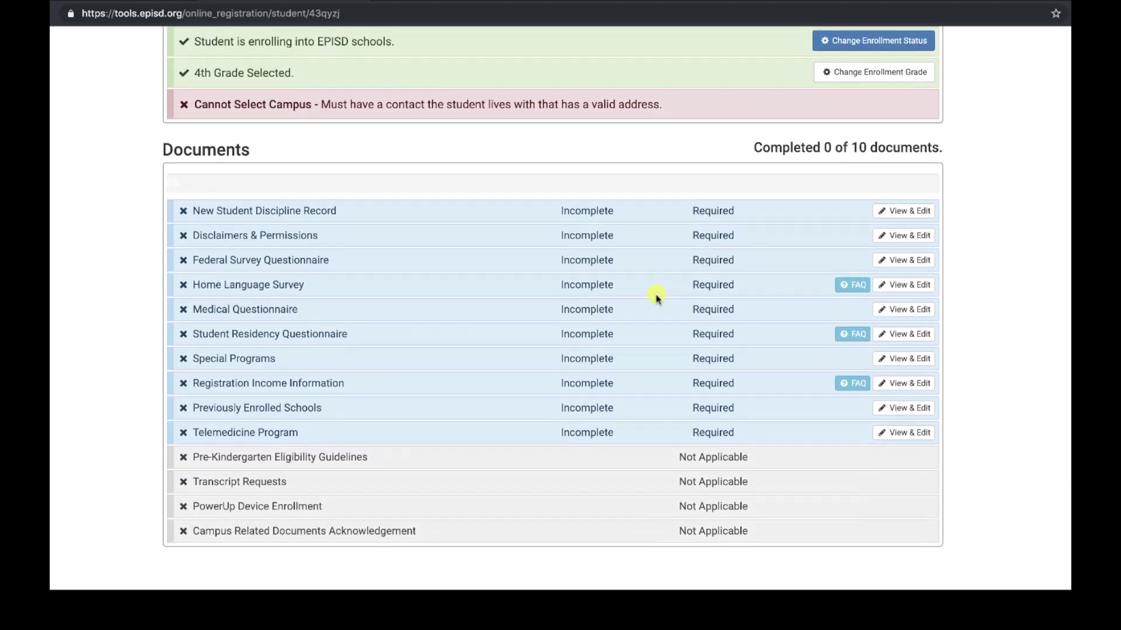
scroll(656, 295, "up", 10)
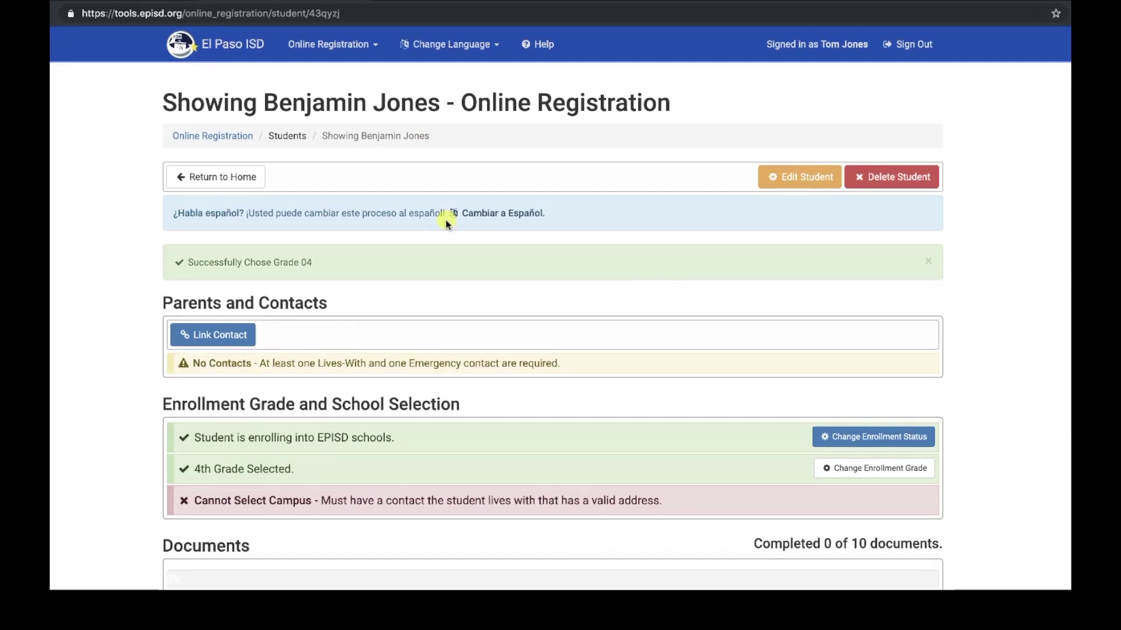
left_click(216, 178)
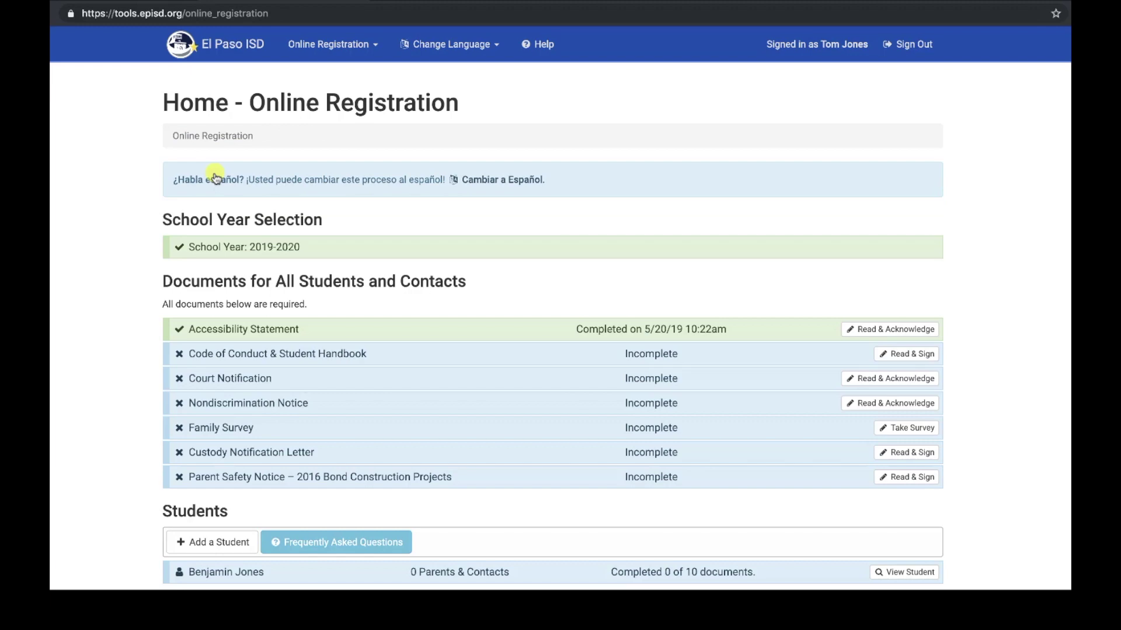
scroll(80, 345, "down", 6)
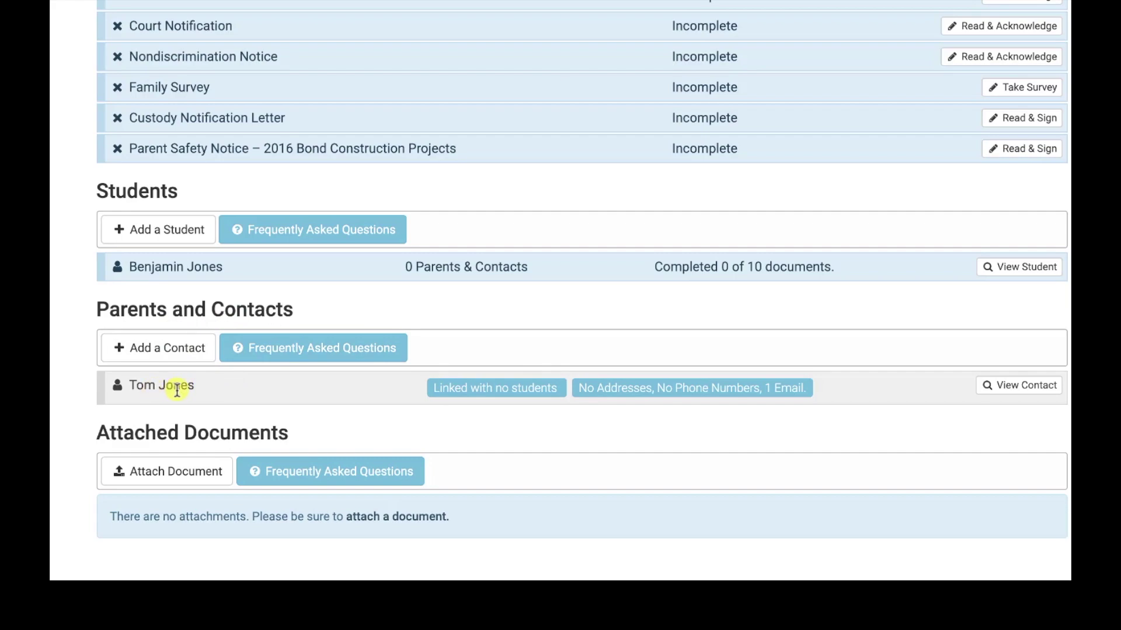
scroll(344, 350, "up", 5)
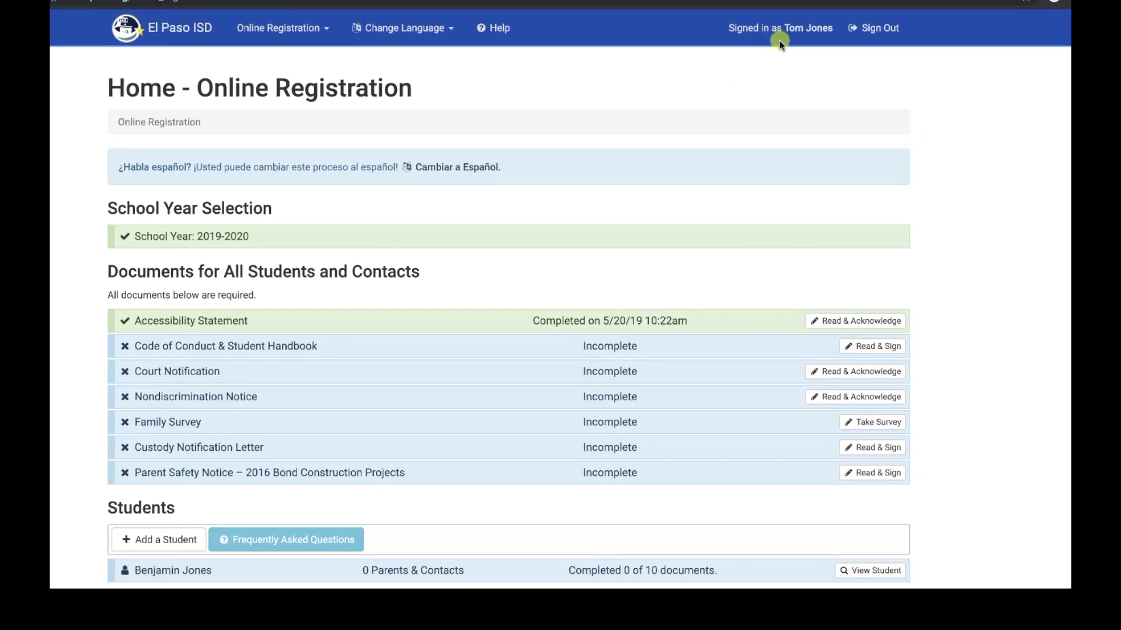
scroll(881, 263, "down", 5)
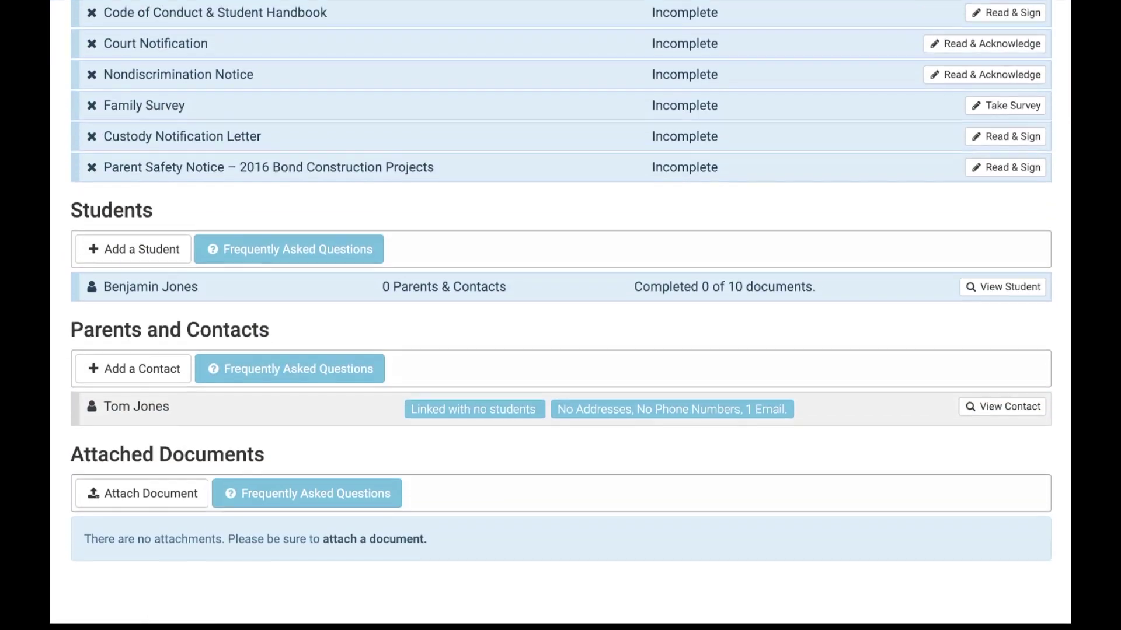
Open the parent contact in edit mode and add a blank address entry
left_click(991, 432)
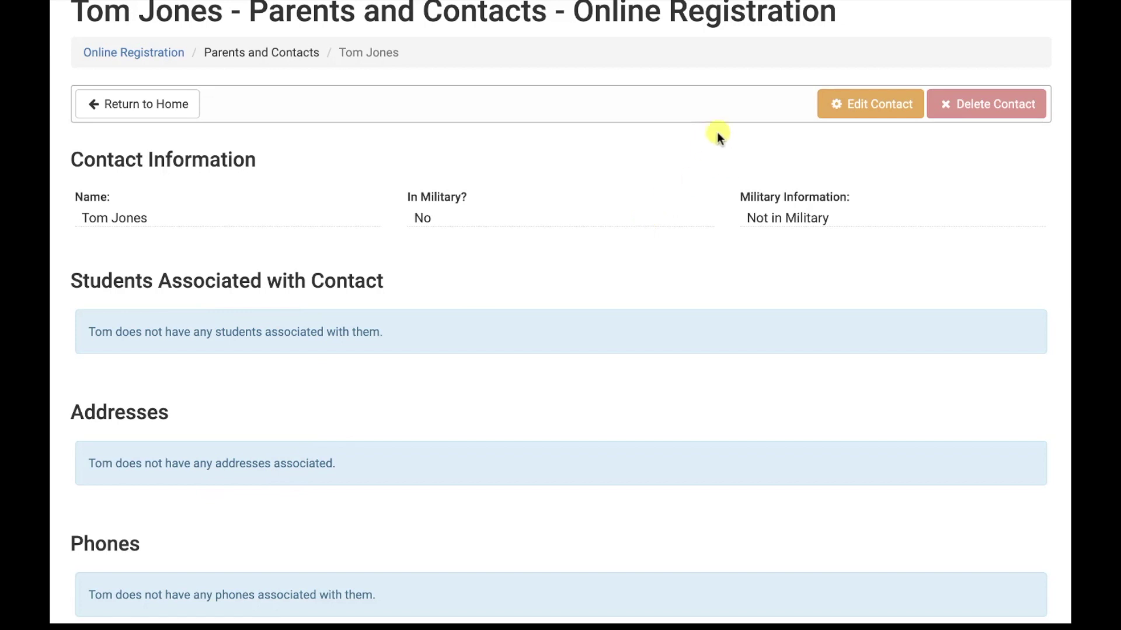
left_click(855, 108)
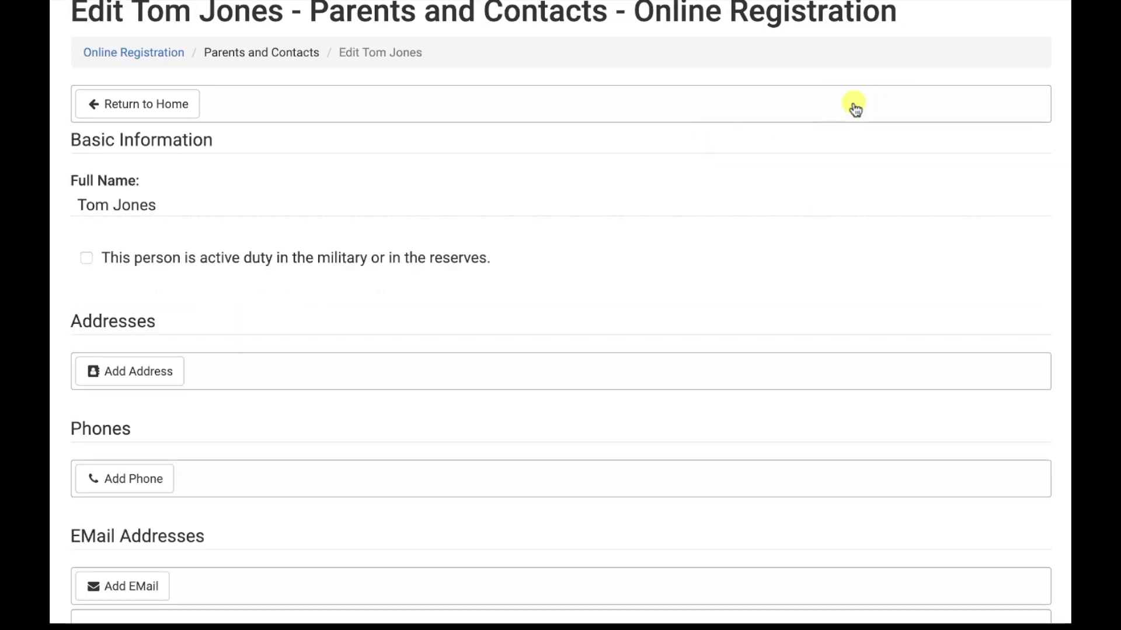
left_click(155, 373)
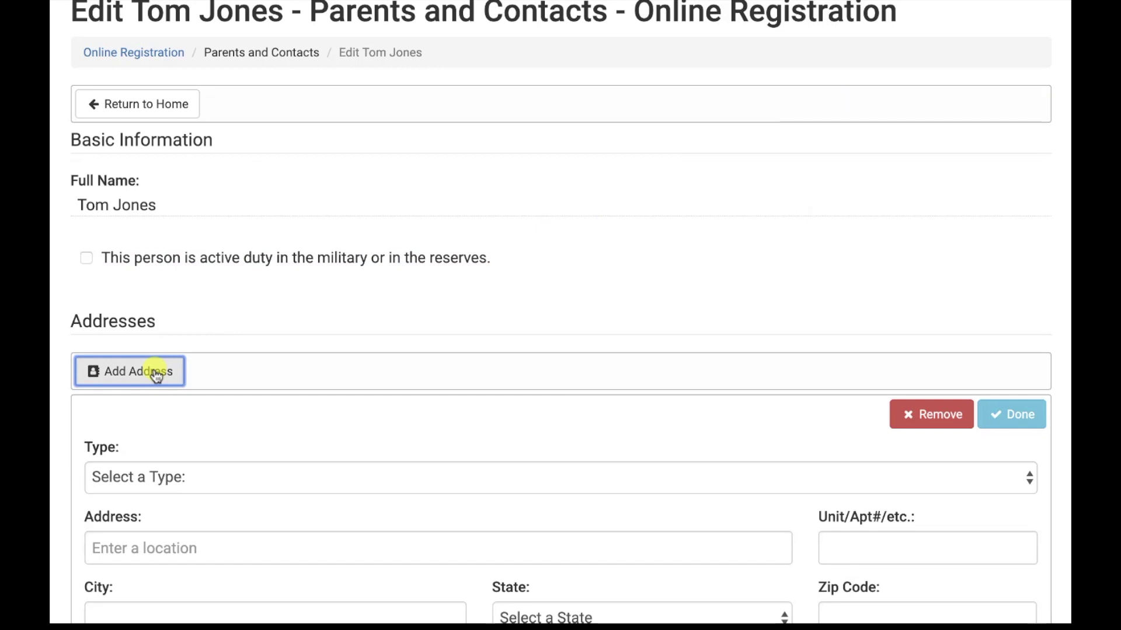
Set the address type to Home Address and pick the suggested street, filling city, state and zip
scroll(158, 217, "down", 5)
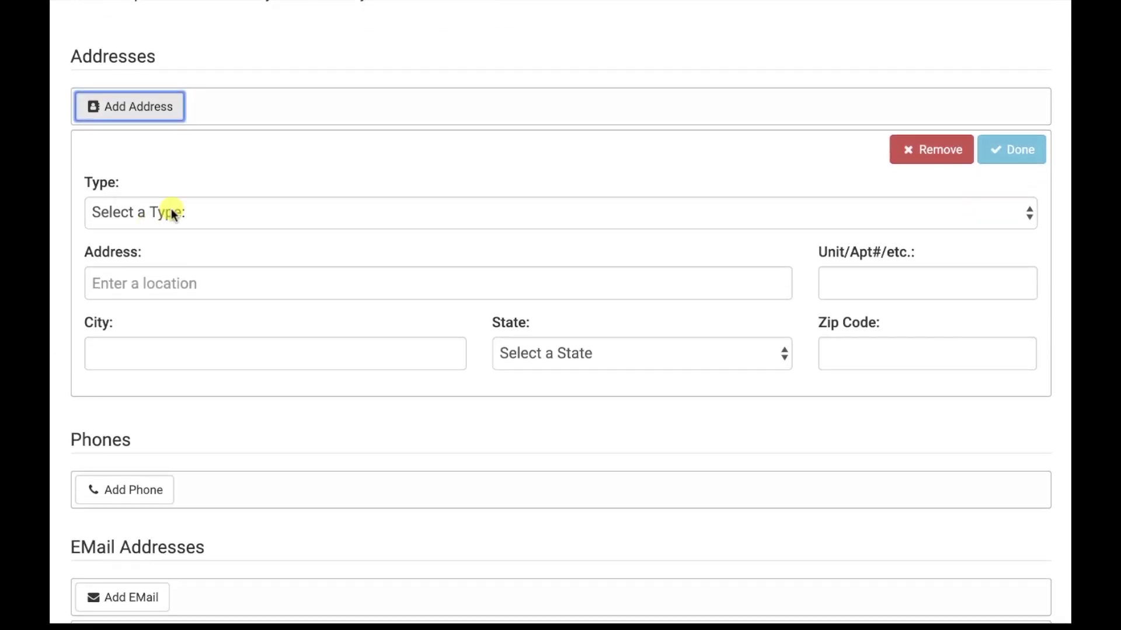
left_click(196, 212)
left_click(168, 238)
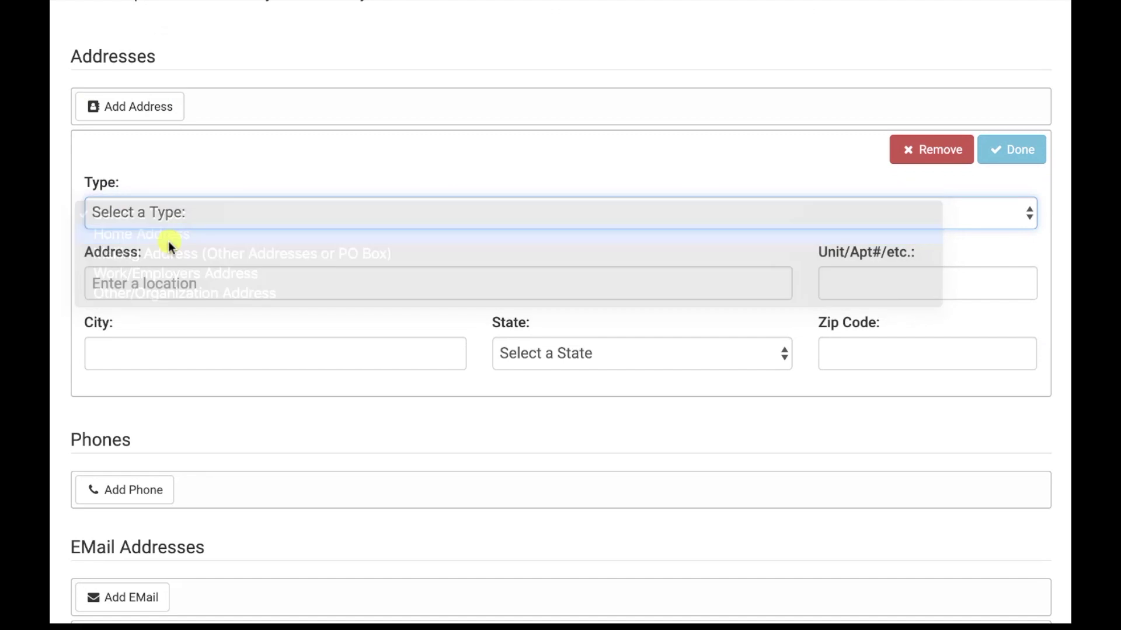
left_click(147, 284)
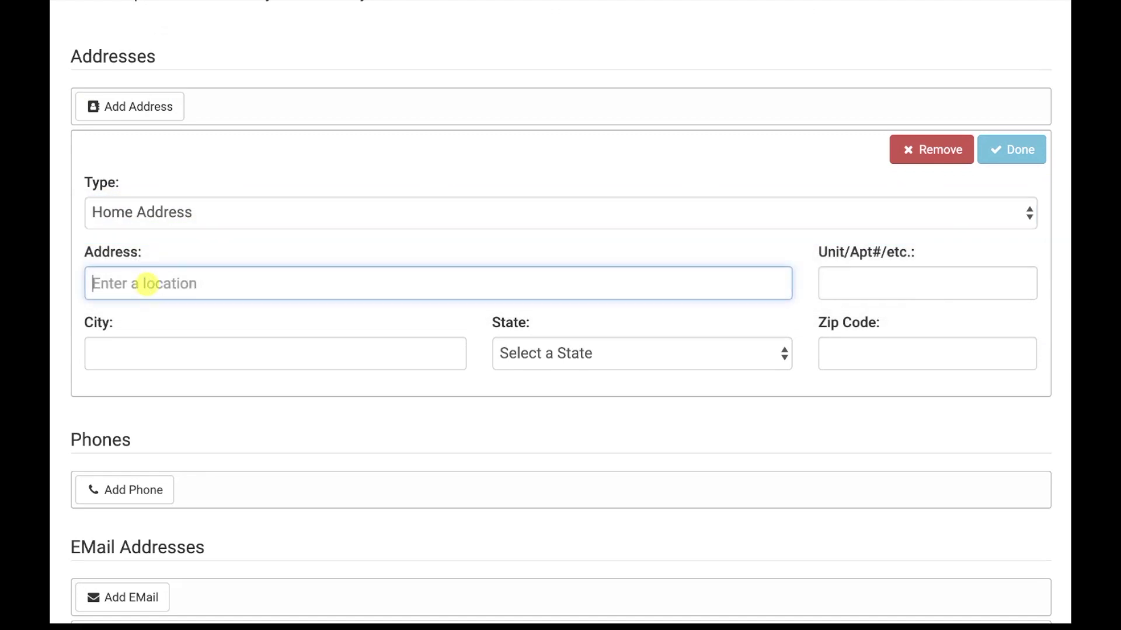
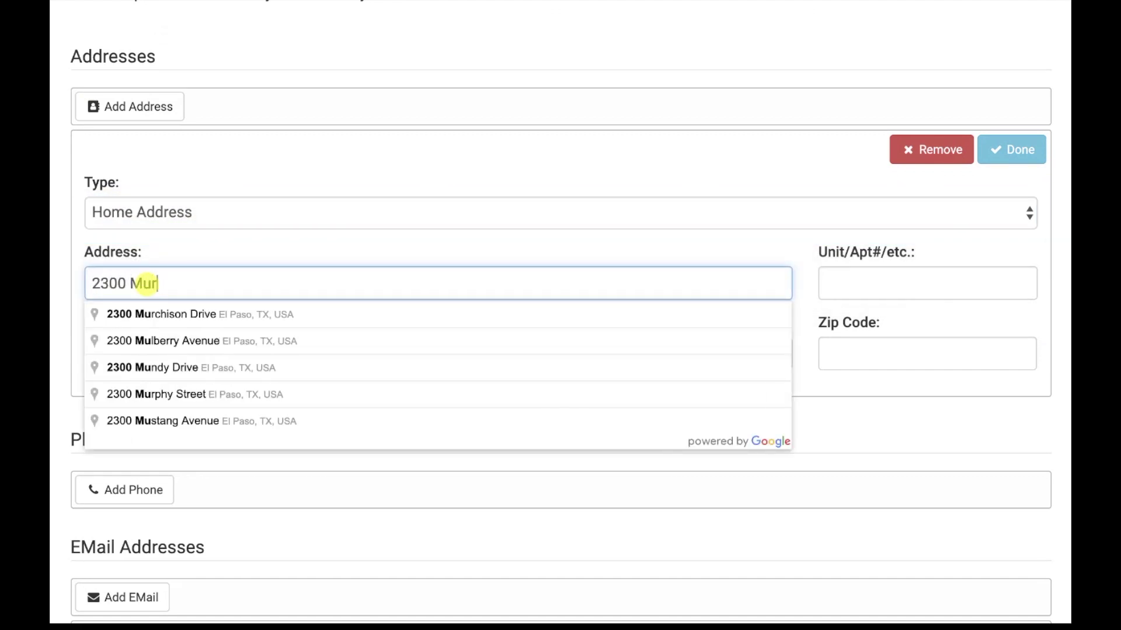
left_click(122, 310)
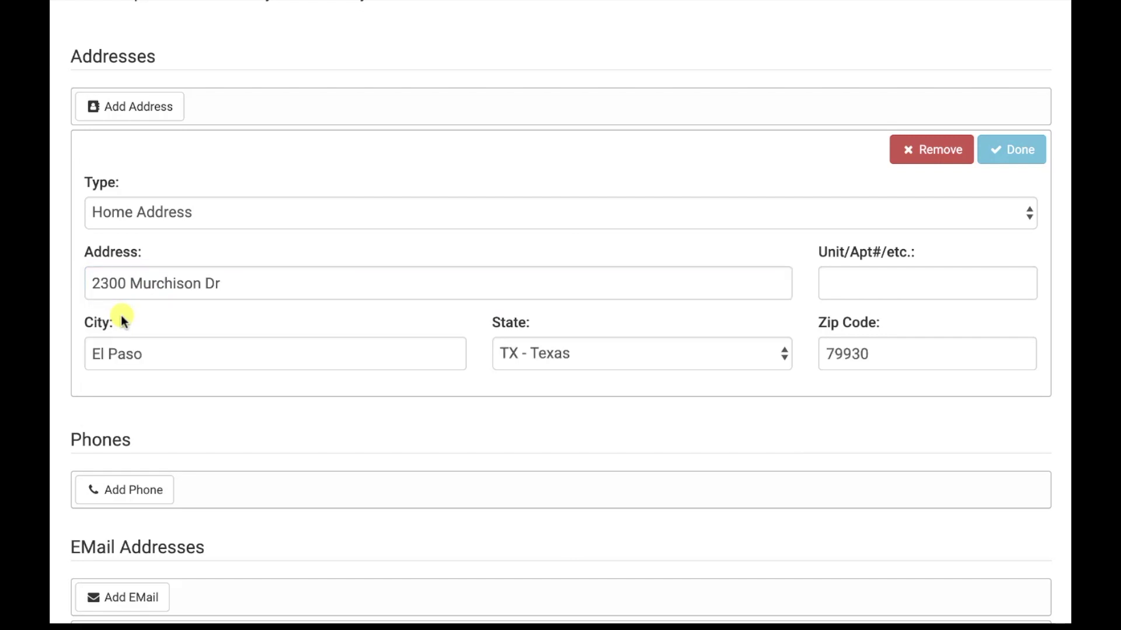
scroll(70, 214, "down", 5)
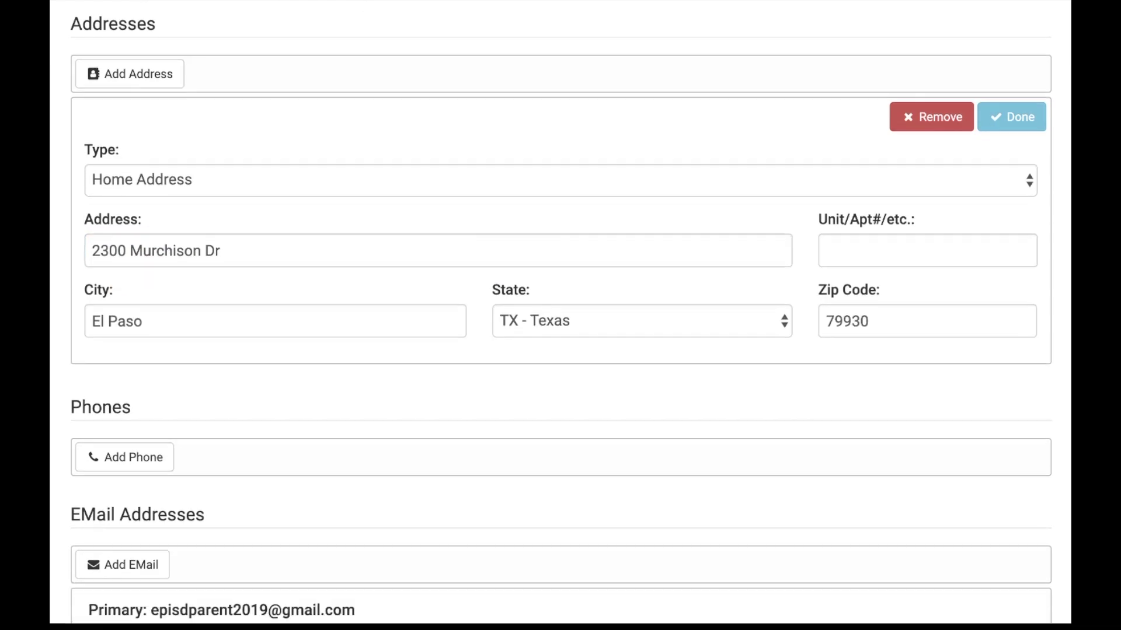
Add the contact's Cell Phone number with SMS enabled and update the contact
left_click(142, 163)
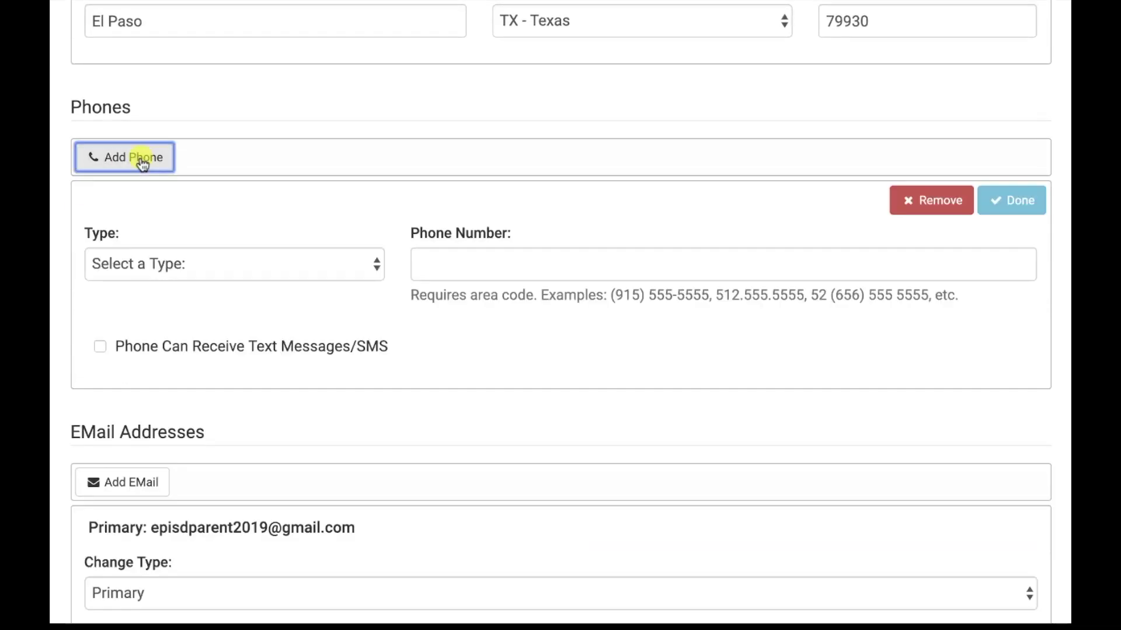
left_click(370, 263)
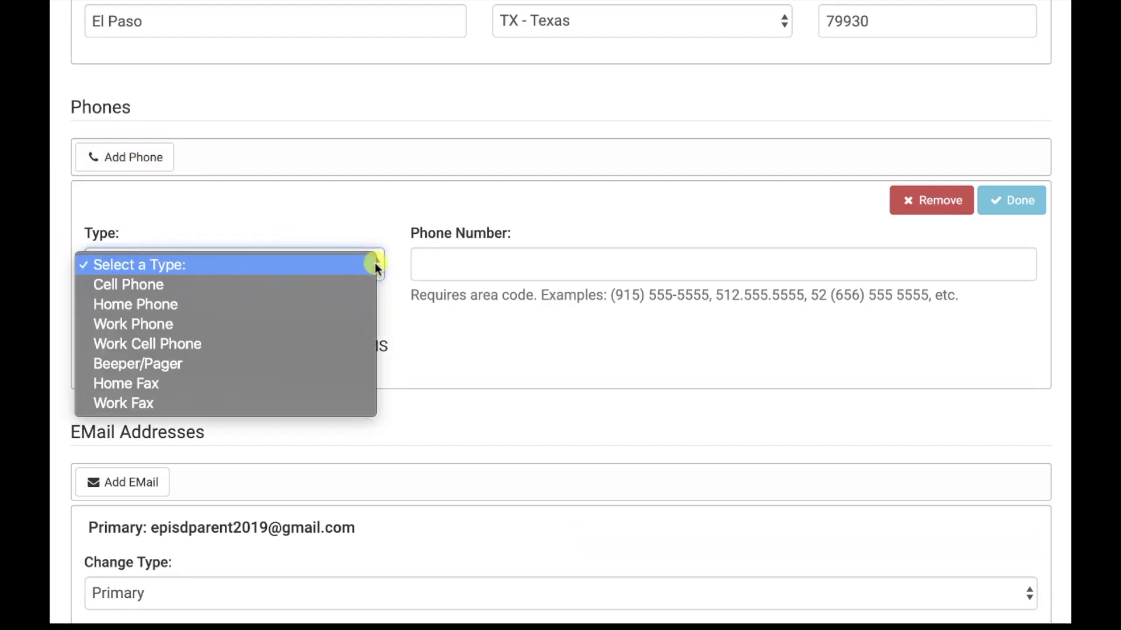
left_click(196, 286)
left_click(473, 258)
type("9151231234")
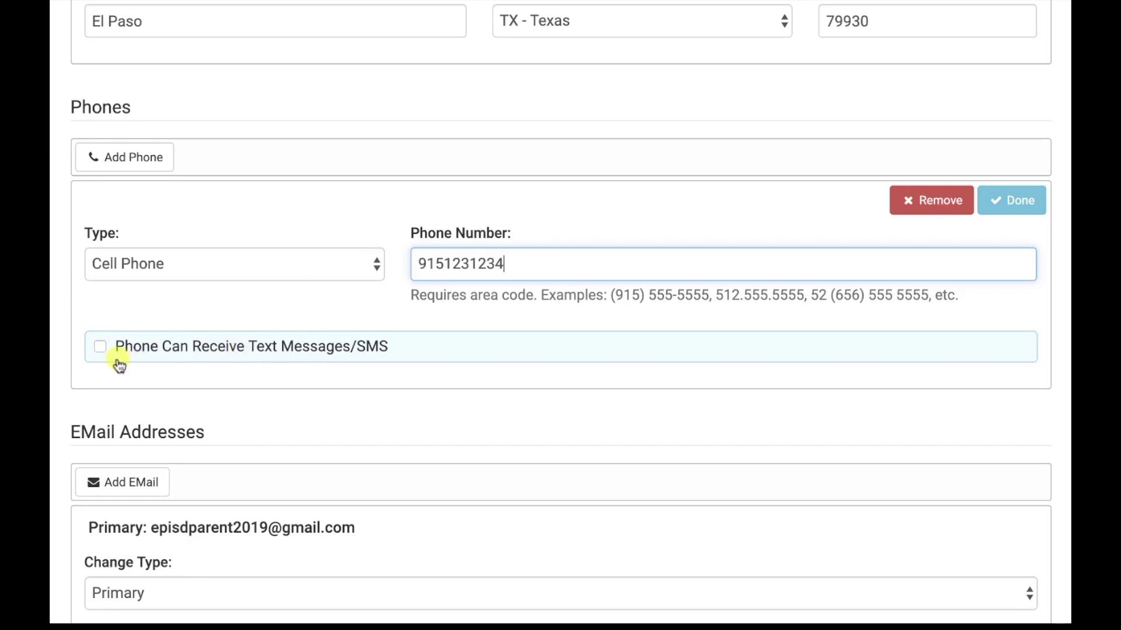
left_click(102, 348)
scroll(134, 269, "down", 4)
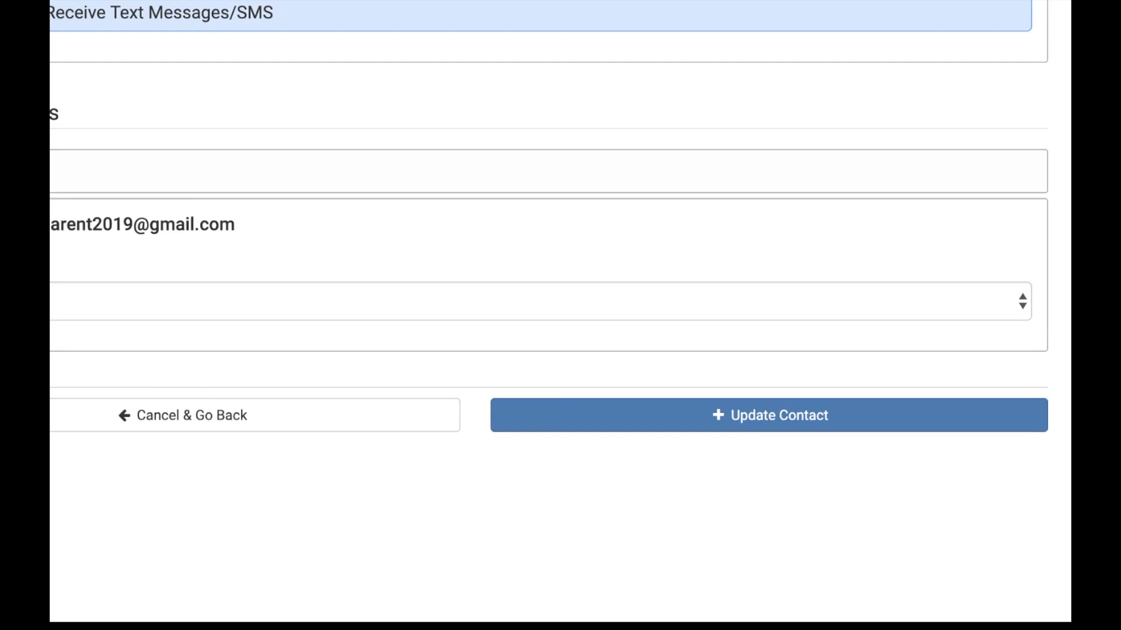
left_click(669, 363)
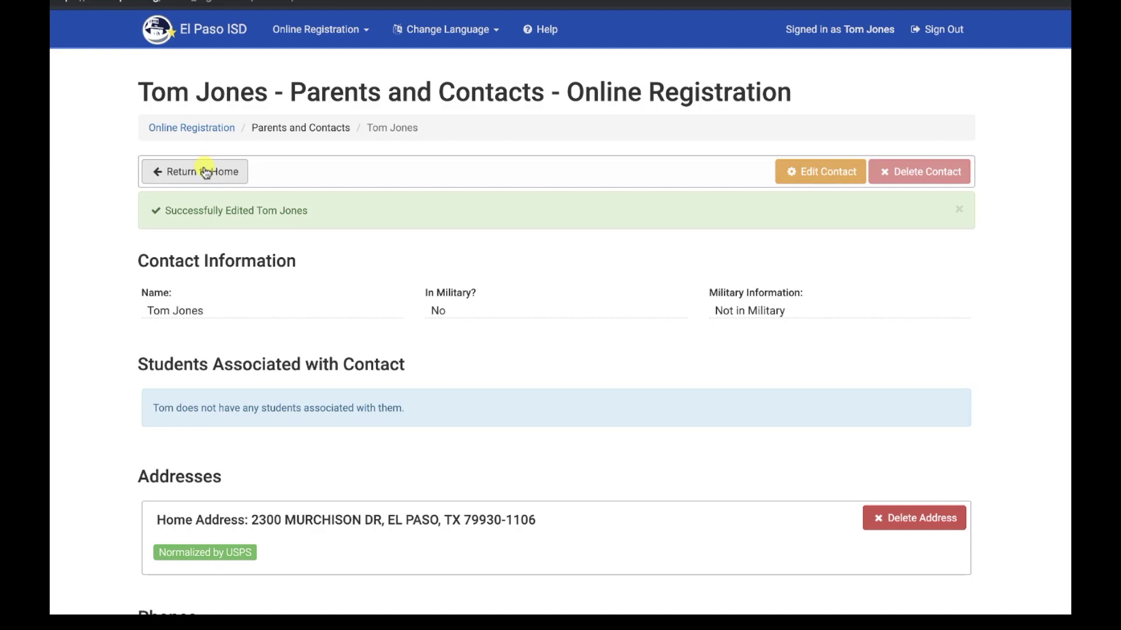
From Home, start a new contact with the first and last name, then add a blank address
left_click(206, 171)
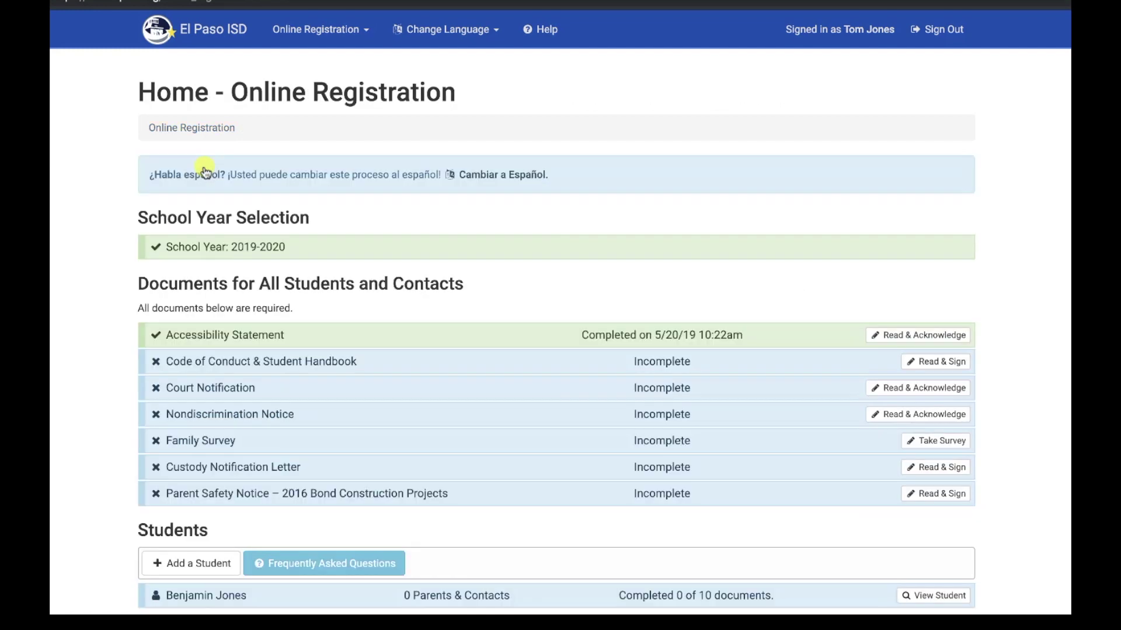
scroll(561, 315, "down", 5)
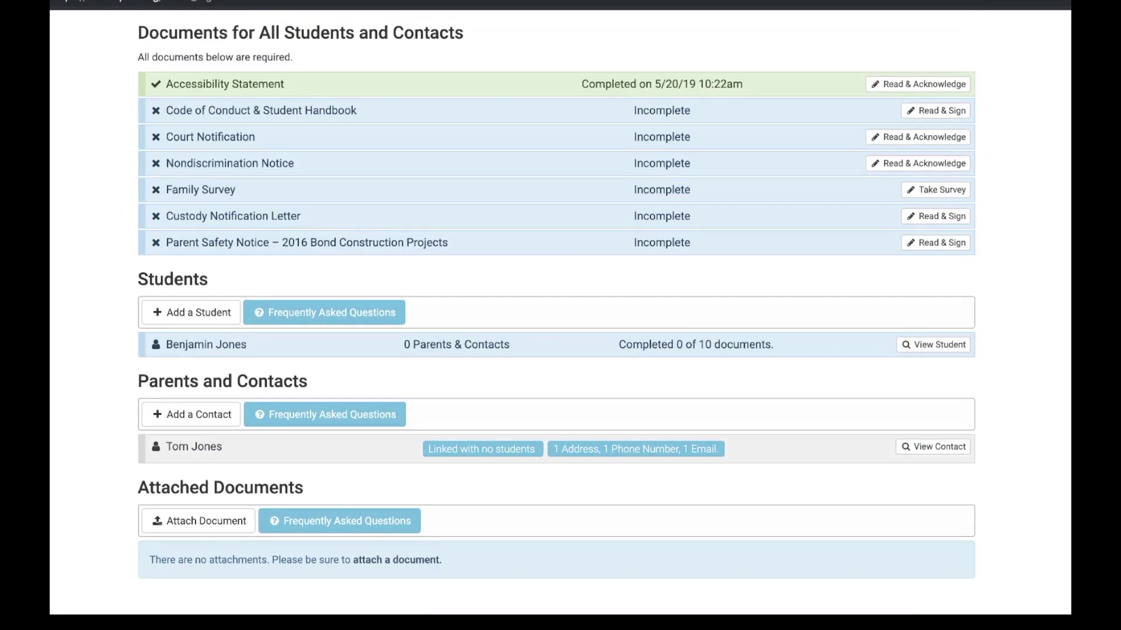
left_click(191, 415)
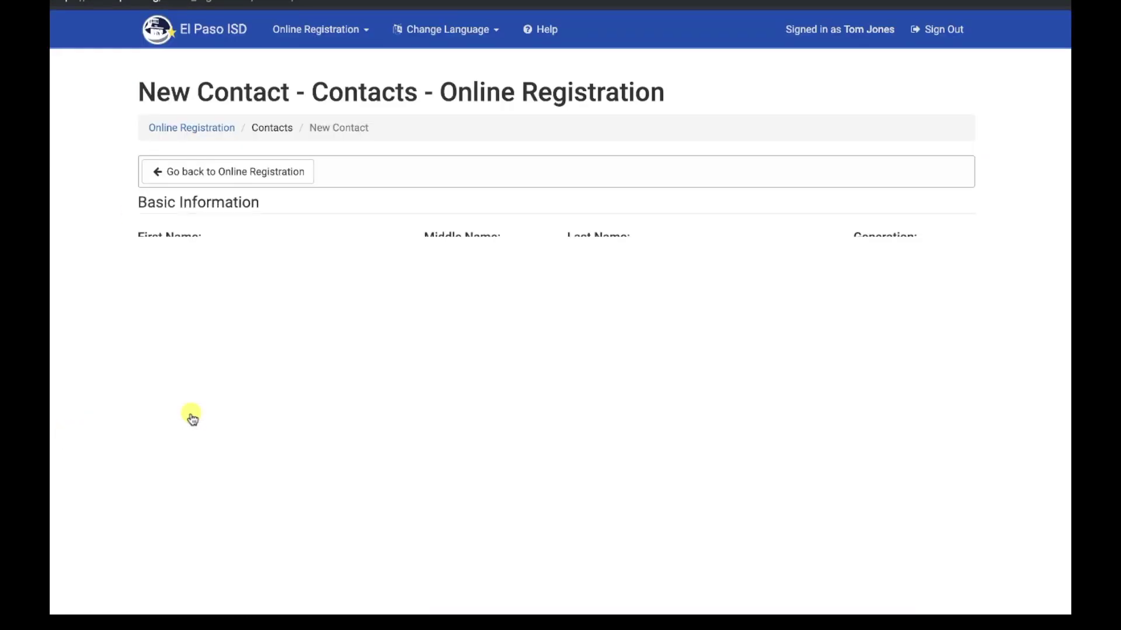
left_click(249, 266)
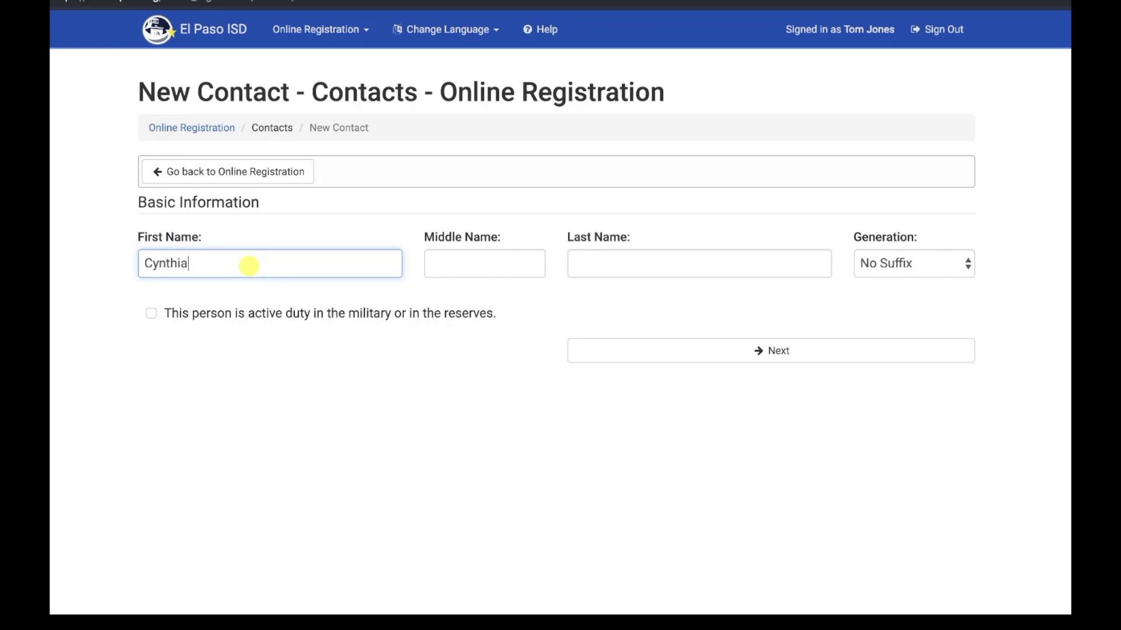
key("Tab")
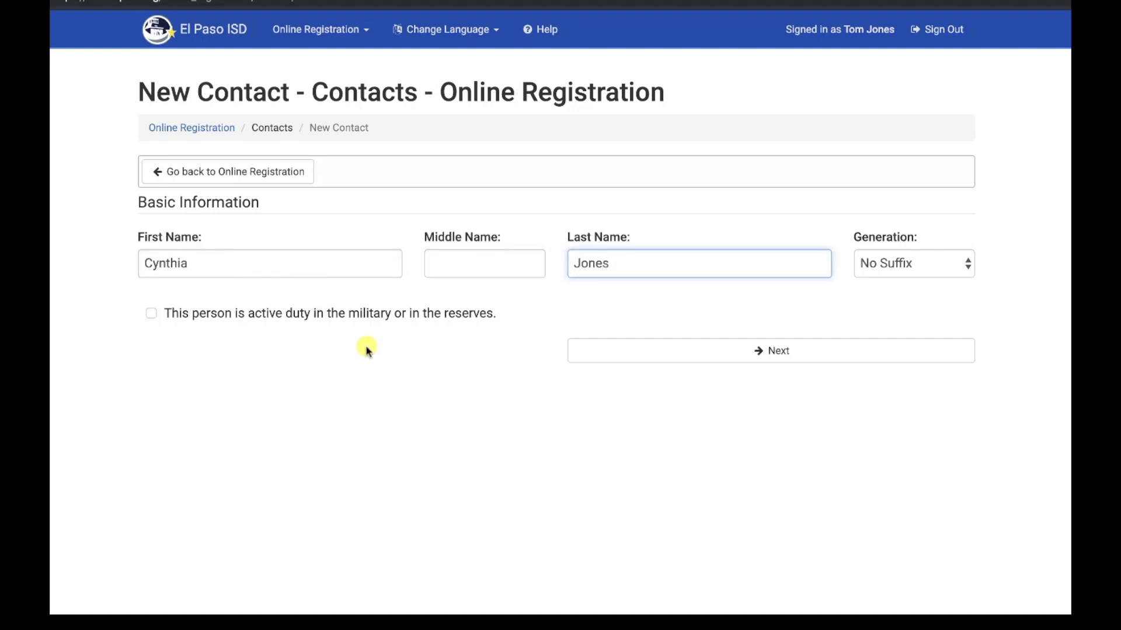
left_click(773, 352)
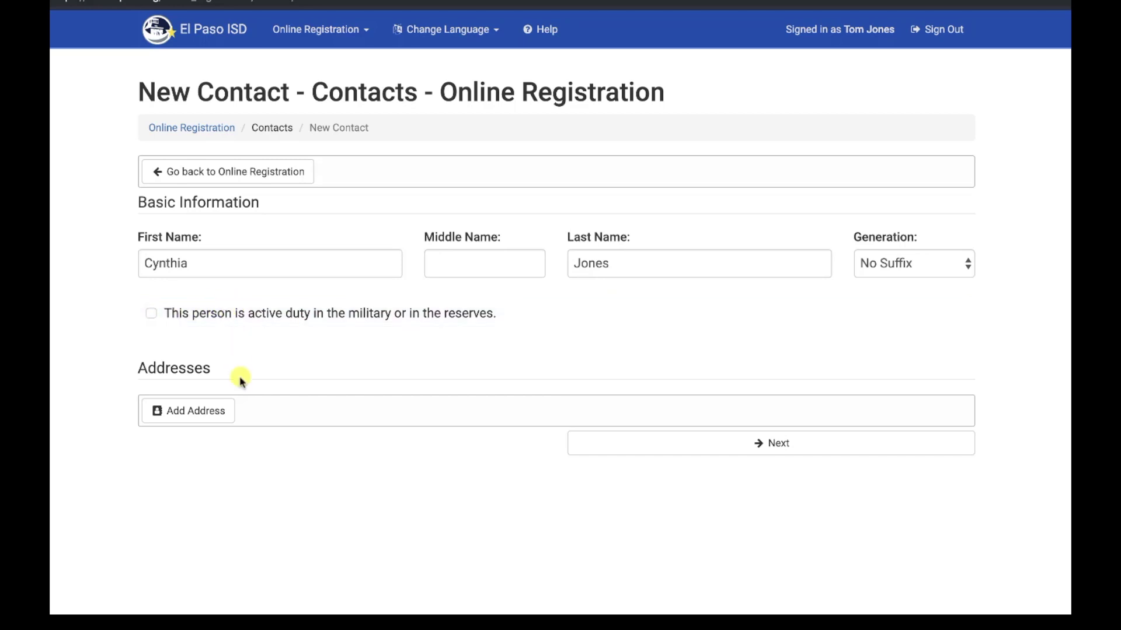
left_click(199, 410)
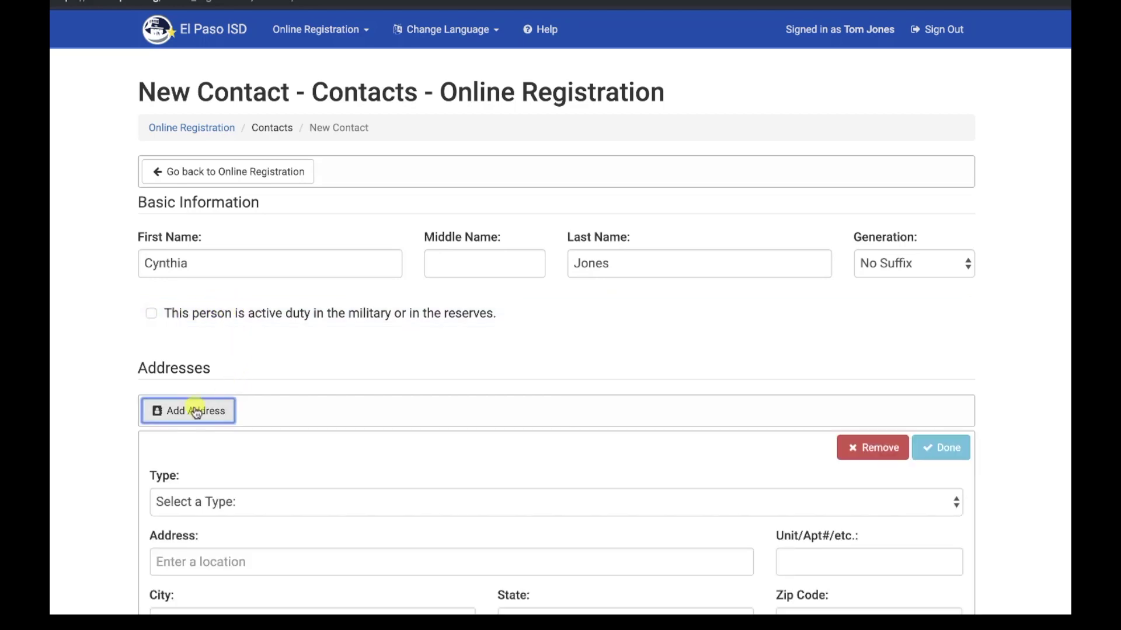
Set the new contact's address type to Home Address and accept the suggested street address
left_click(277, 505)
left_click(249, 525)
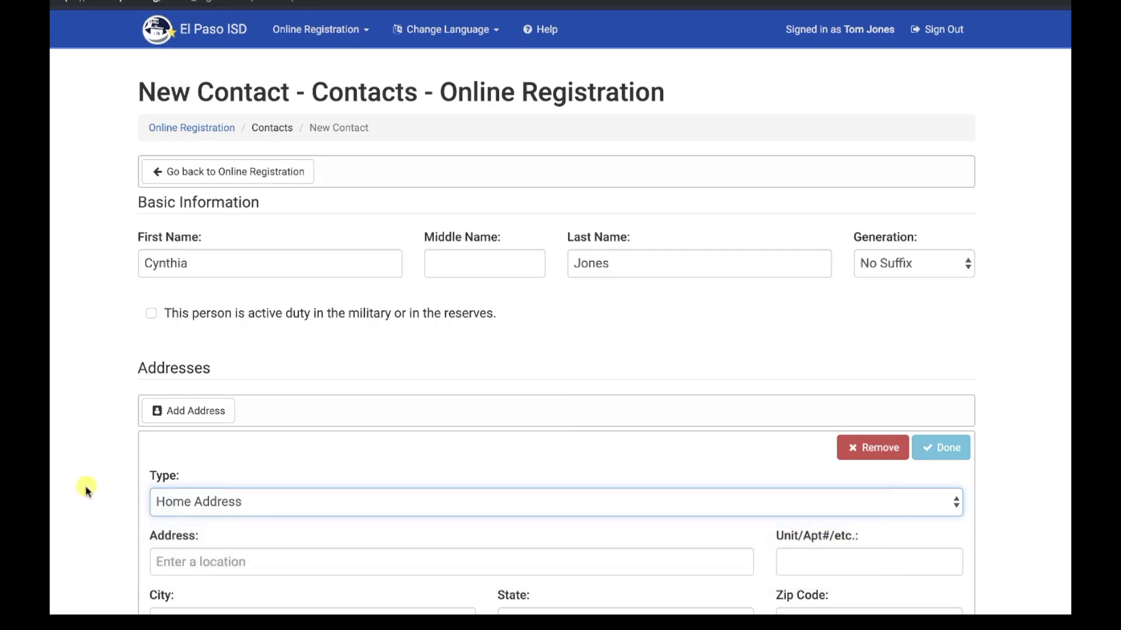
scroll(82, 490, "down", 2)
left_click(193, 447)
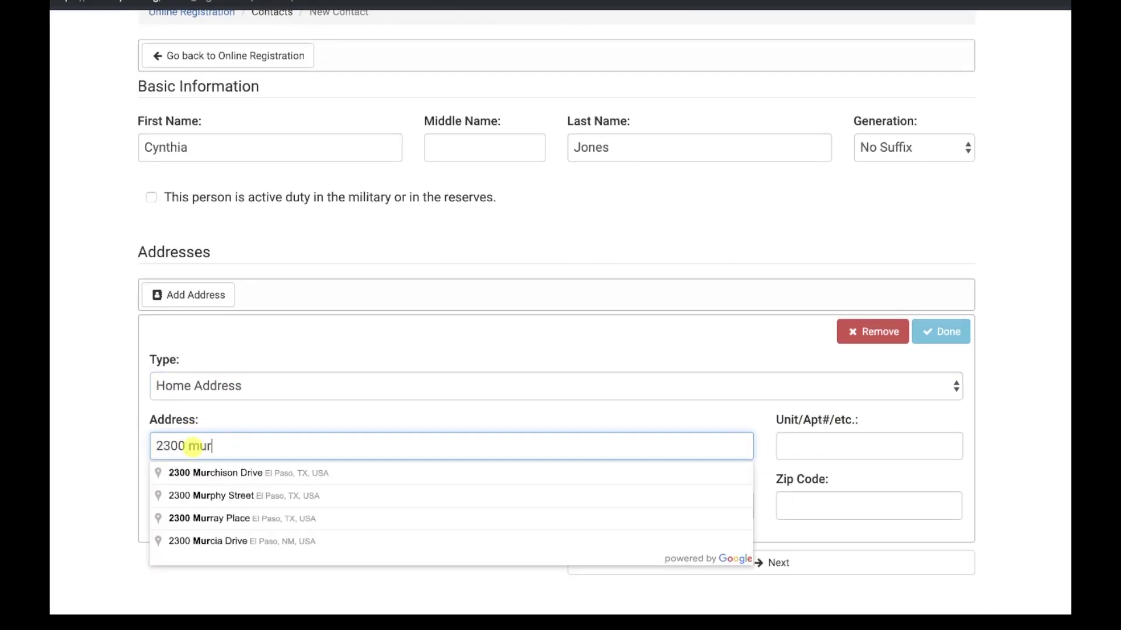
left_click(235, 474)
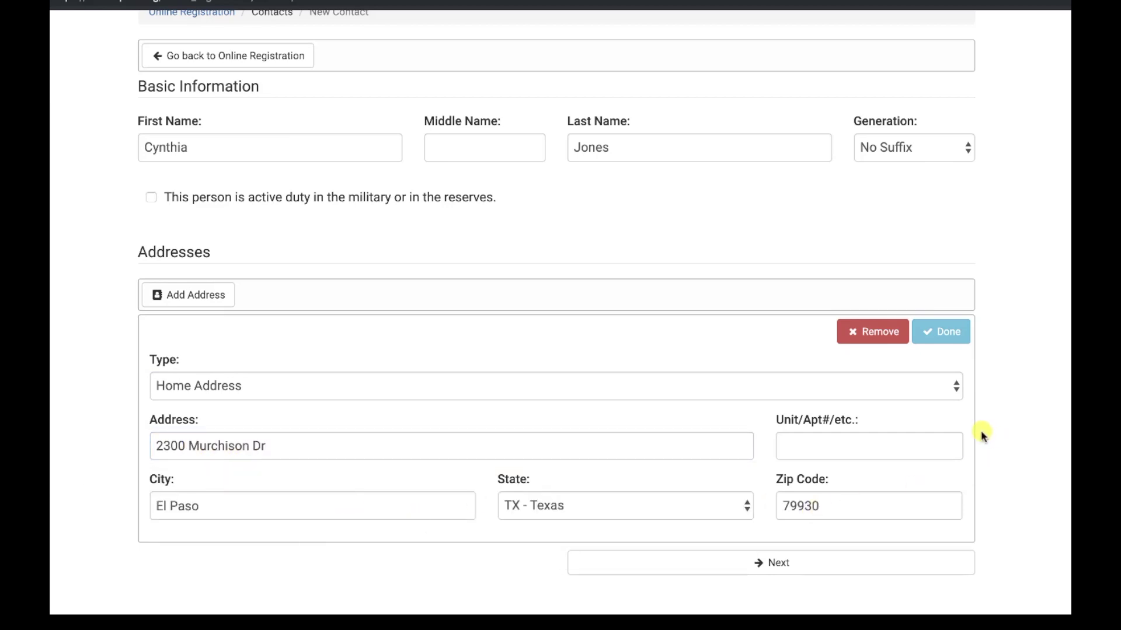
Add a Cell Phone number for the new contact and continue to the email step
left_click(806, 564)
scroll(805, 569, "down", 3)
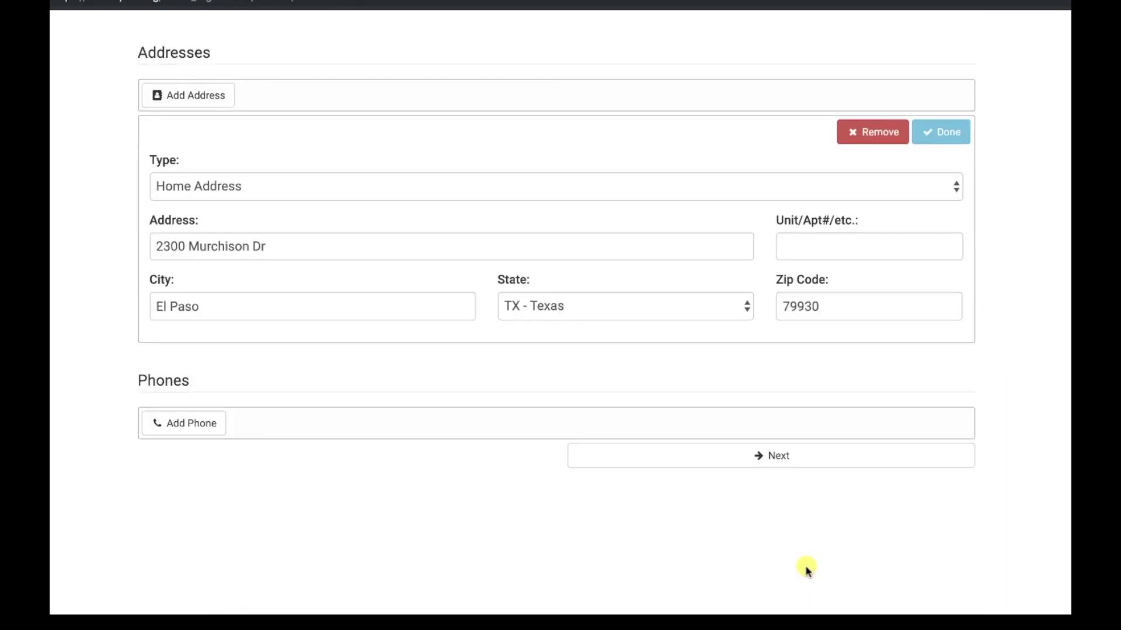
left_click(212, 426)
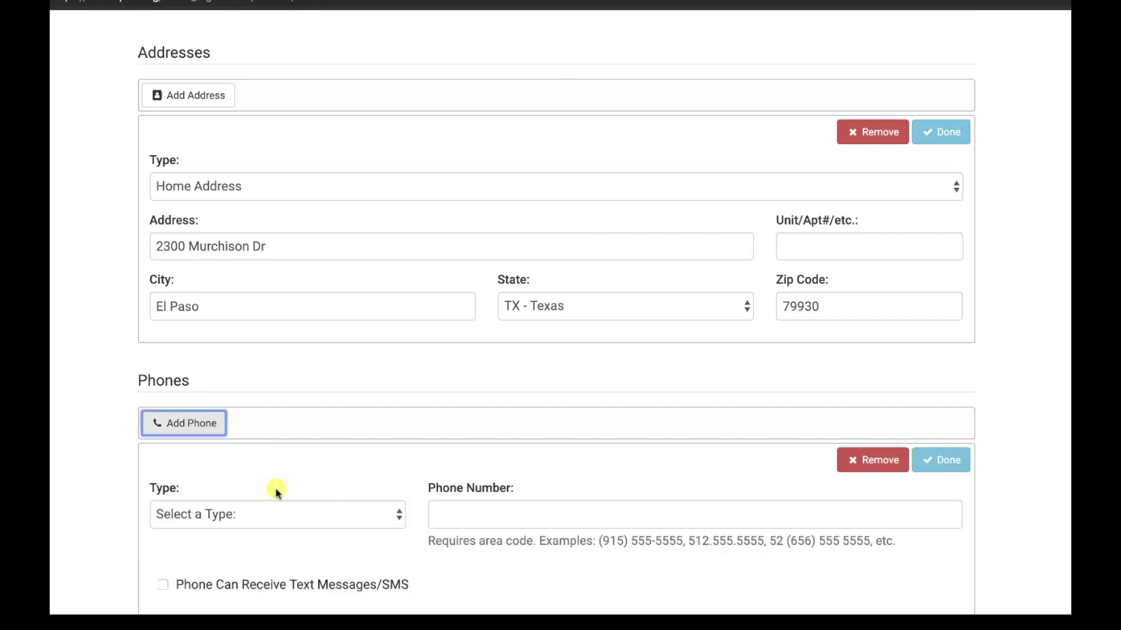
left_click(400, 516)
left_click(220, 532)
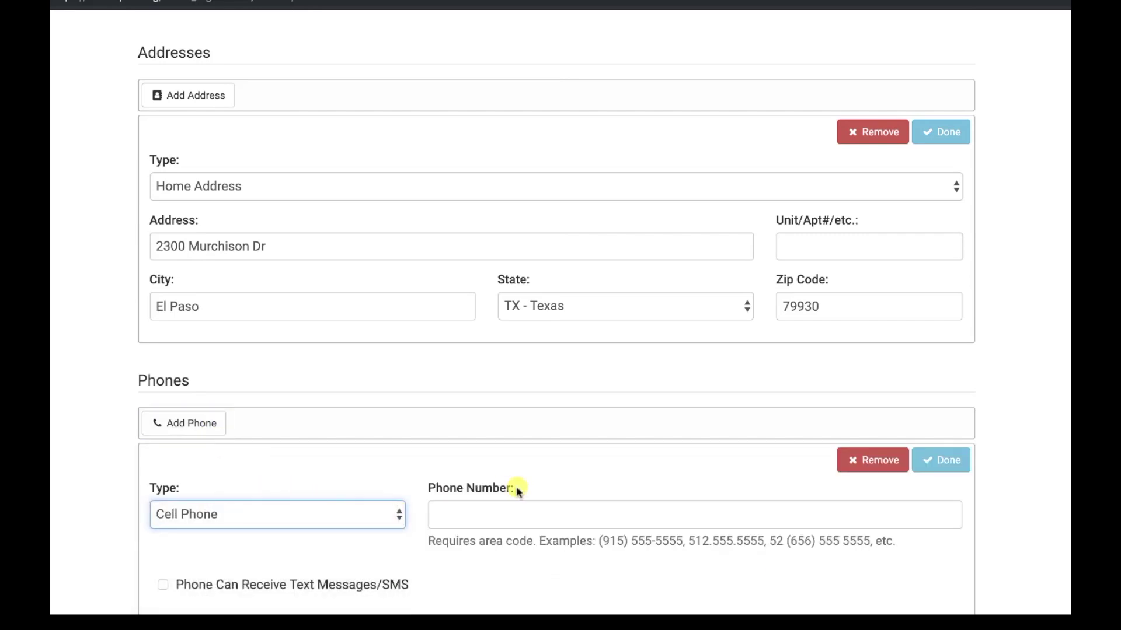
left_click(484, 513)
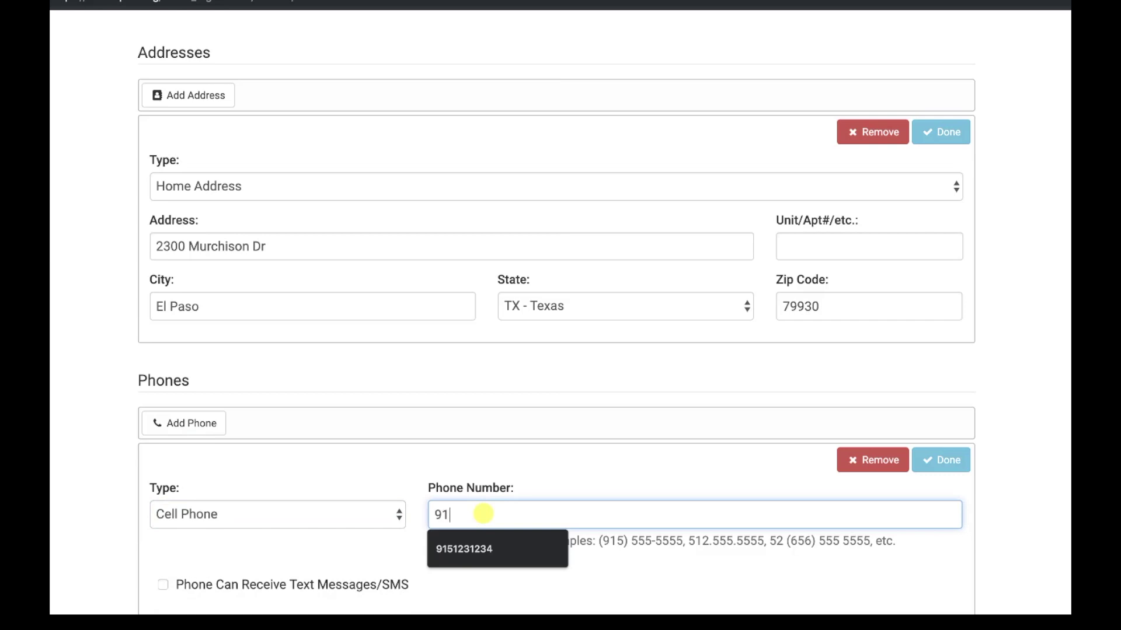
type("9151234321")
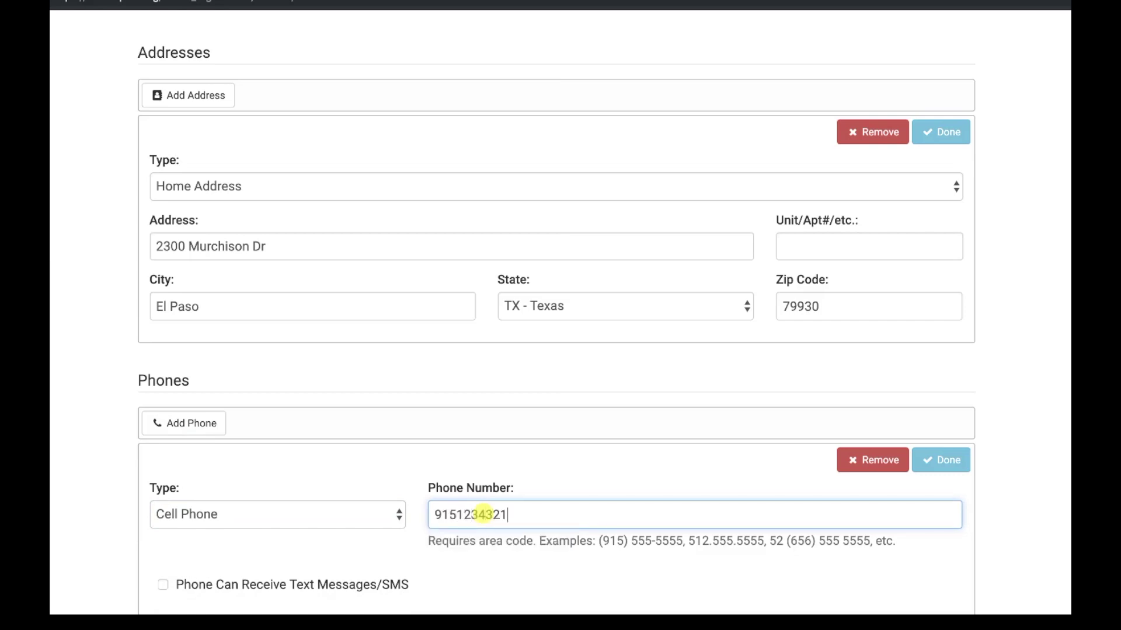
scroll(986, 503, "down", 3)
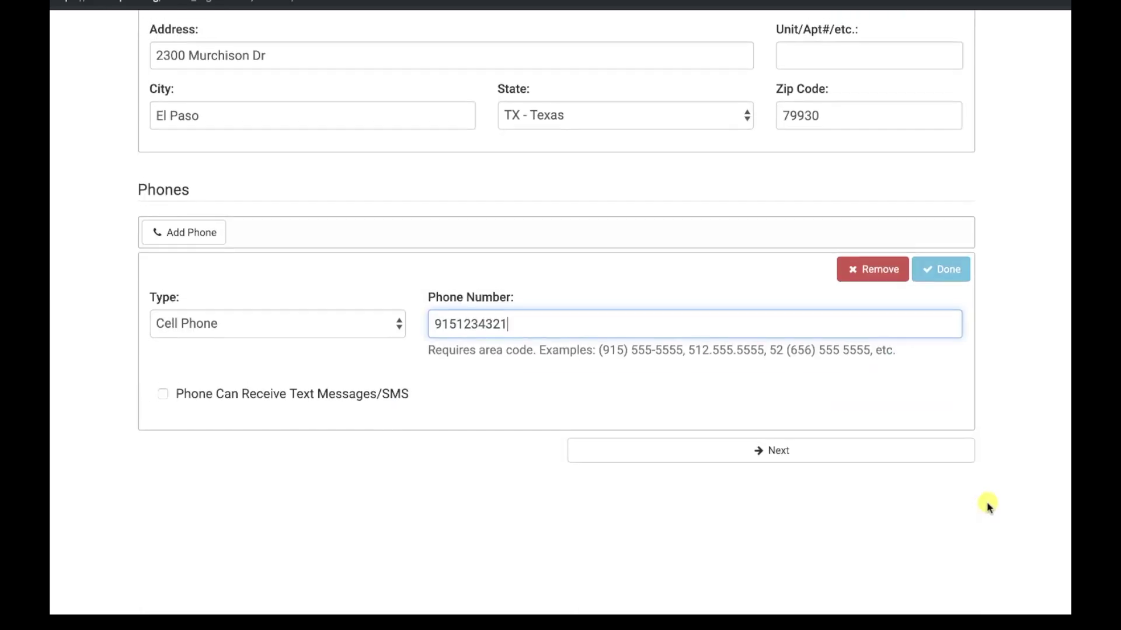
left_click(782, 456)
scroll(782, 458, "down", 3)
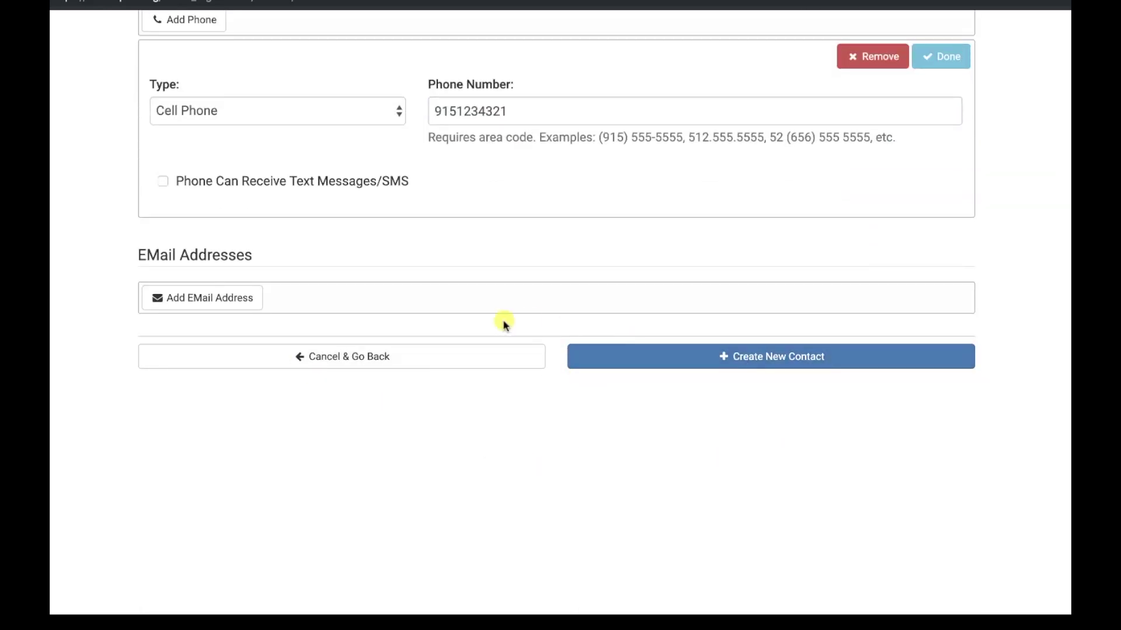
Create the second contact, then open the student's registration and its Link Contact form
left_click(750, 353)
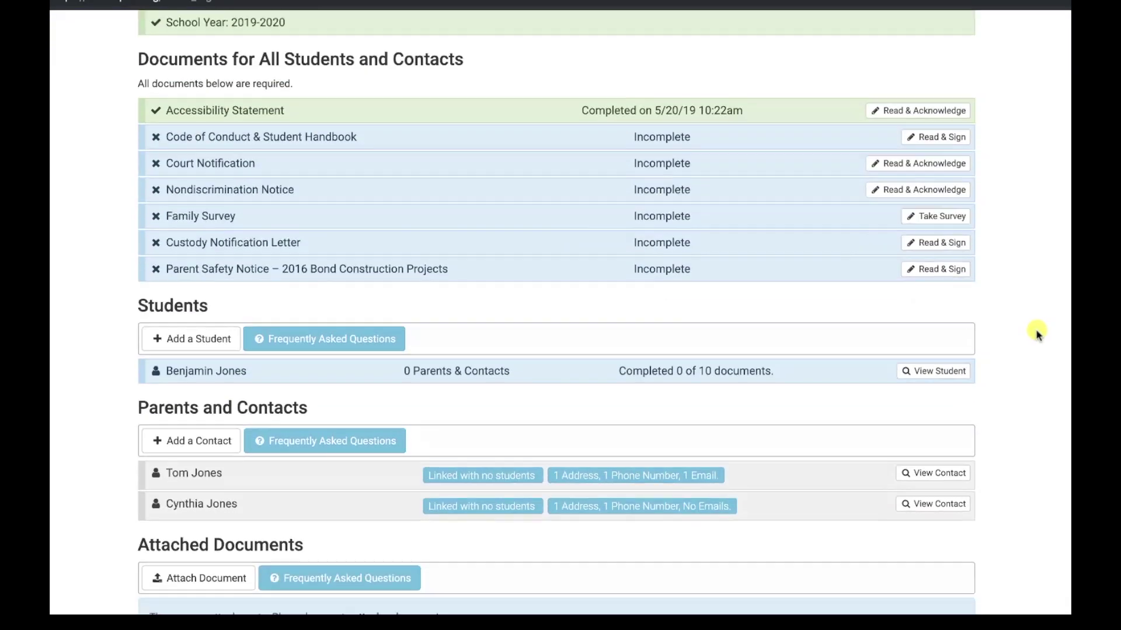
scroll(1036, 328, "down", 2)
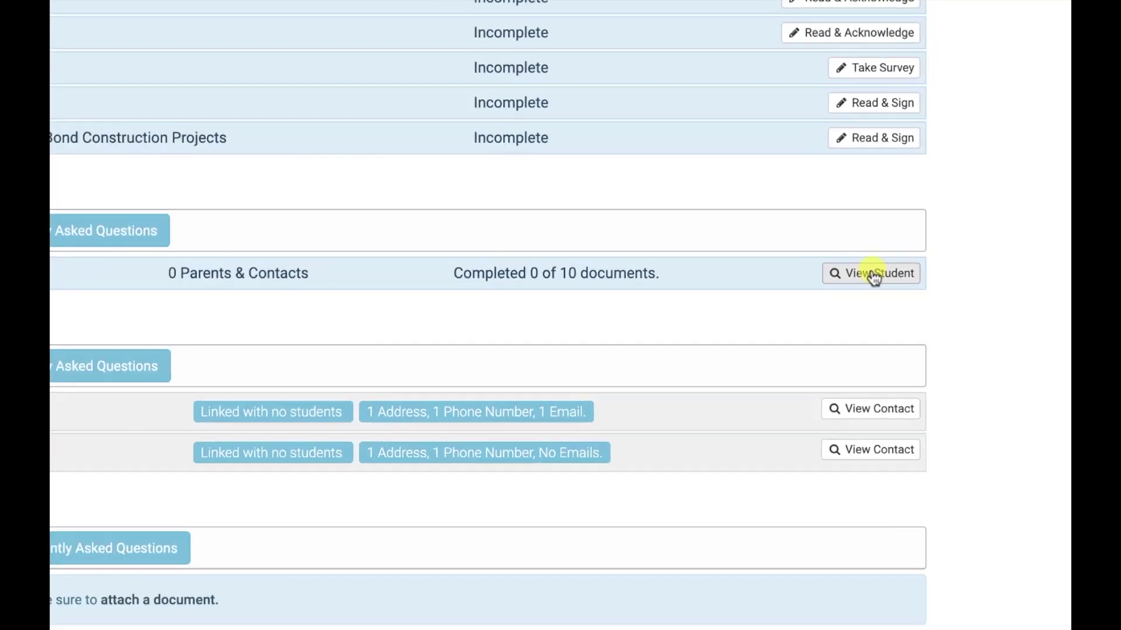
left_click(852, 252)
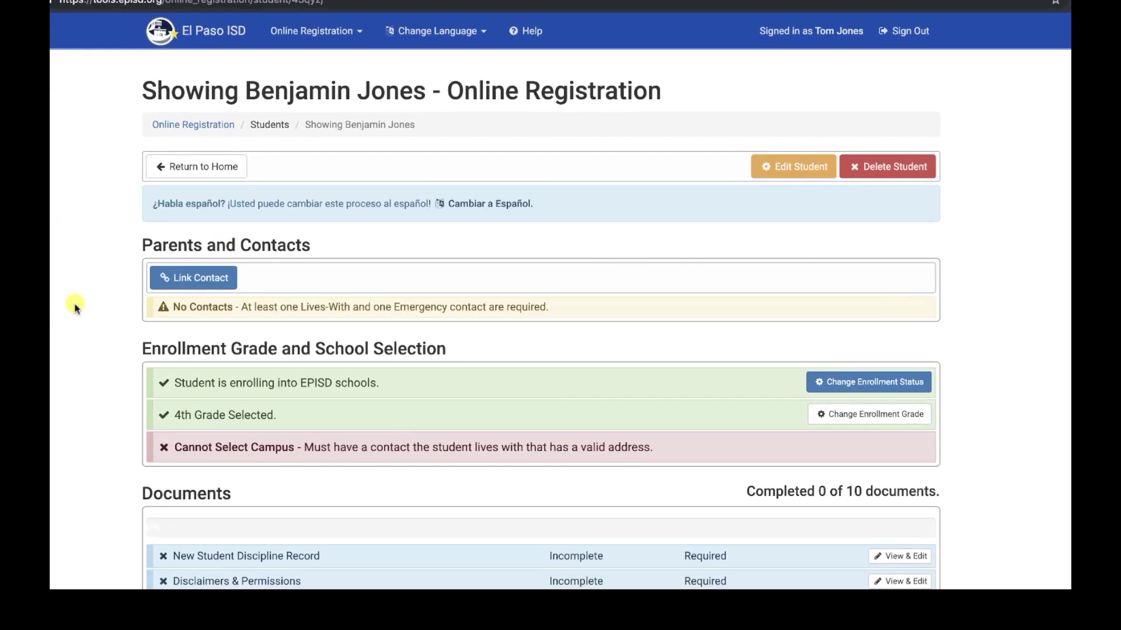
scroll(75, 307, "down", 3)
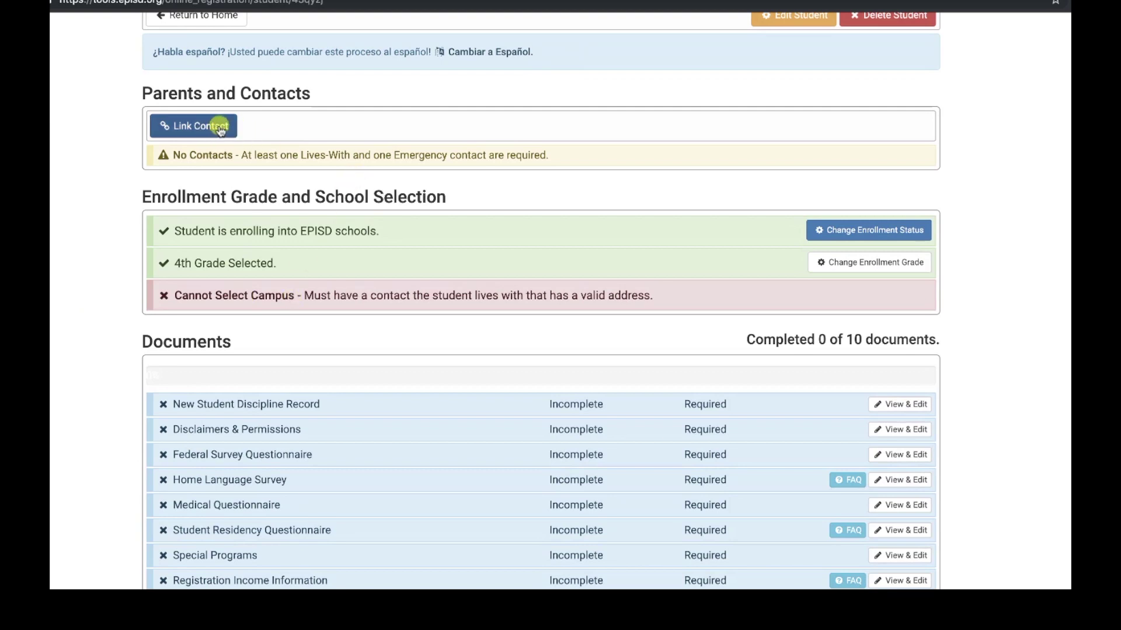
scroll(124, 220, "up", 1)
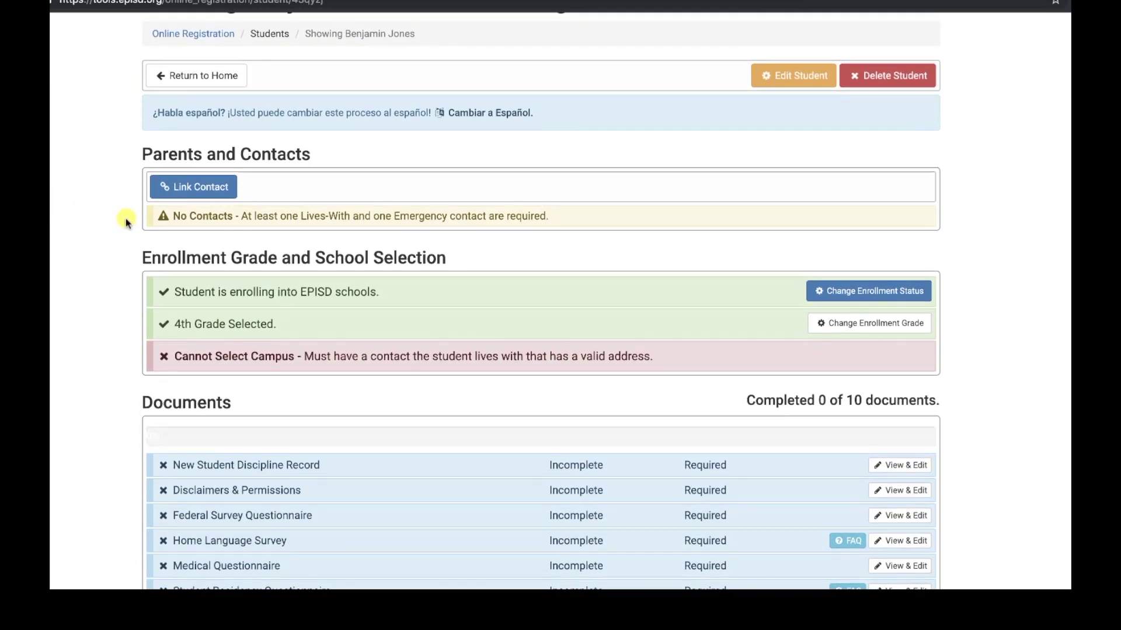
left_click(203, 185)
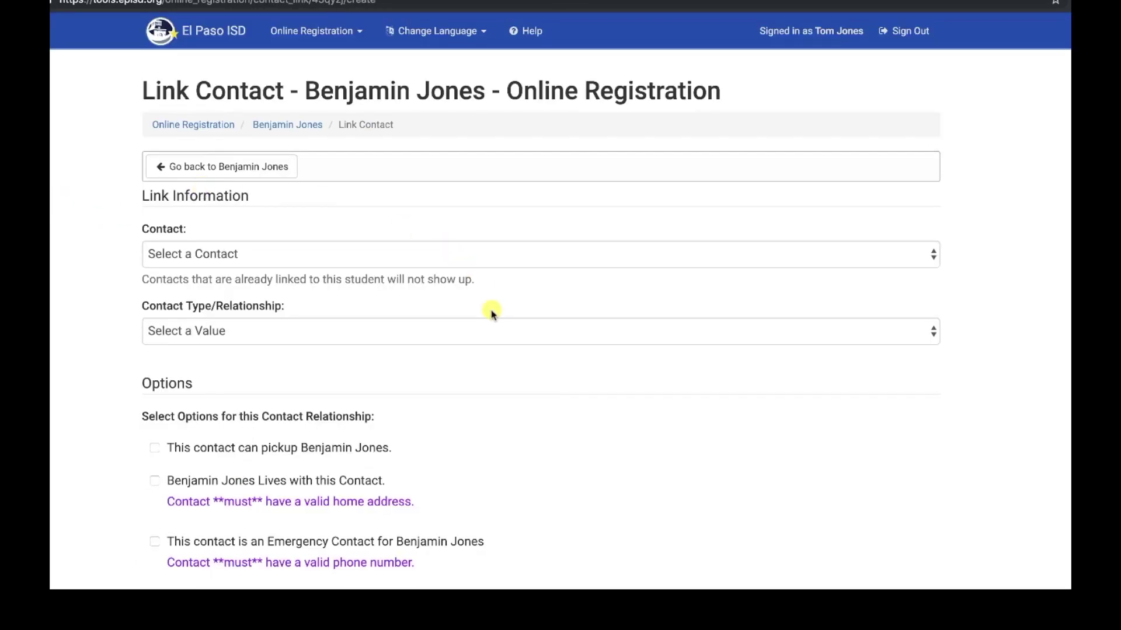
Link the father as Parent/Father, ticking pickup, lives-with and emergency contact options
left_click(933, 258)
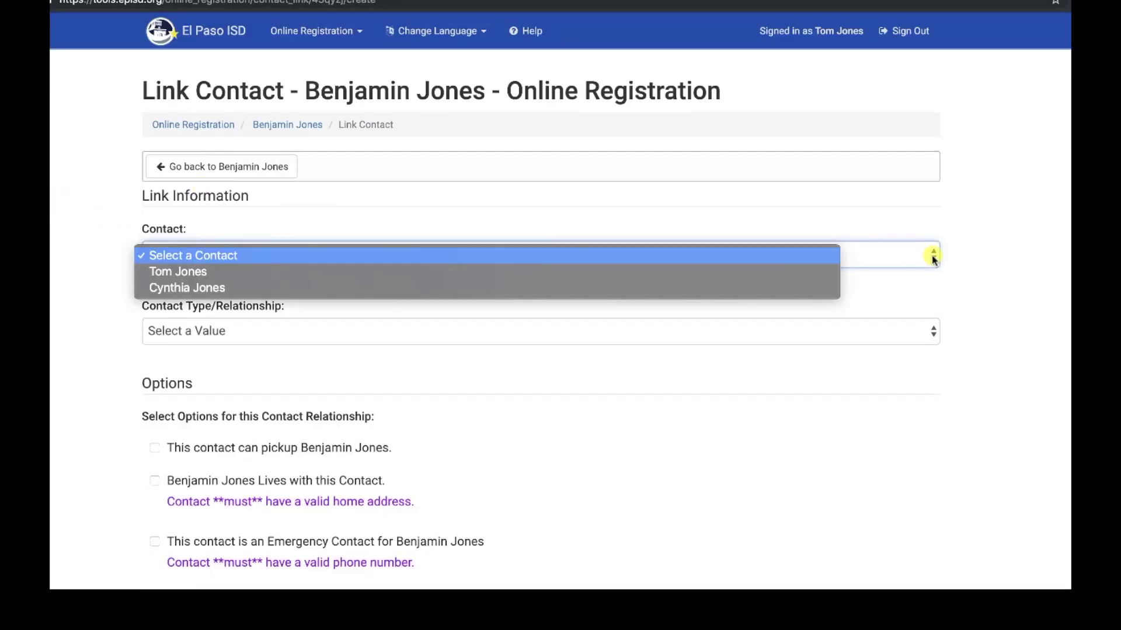
left_click(297, 272)
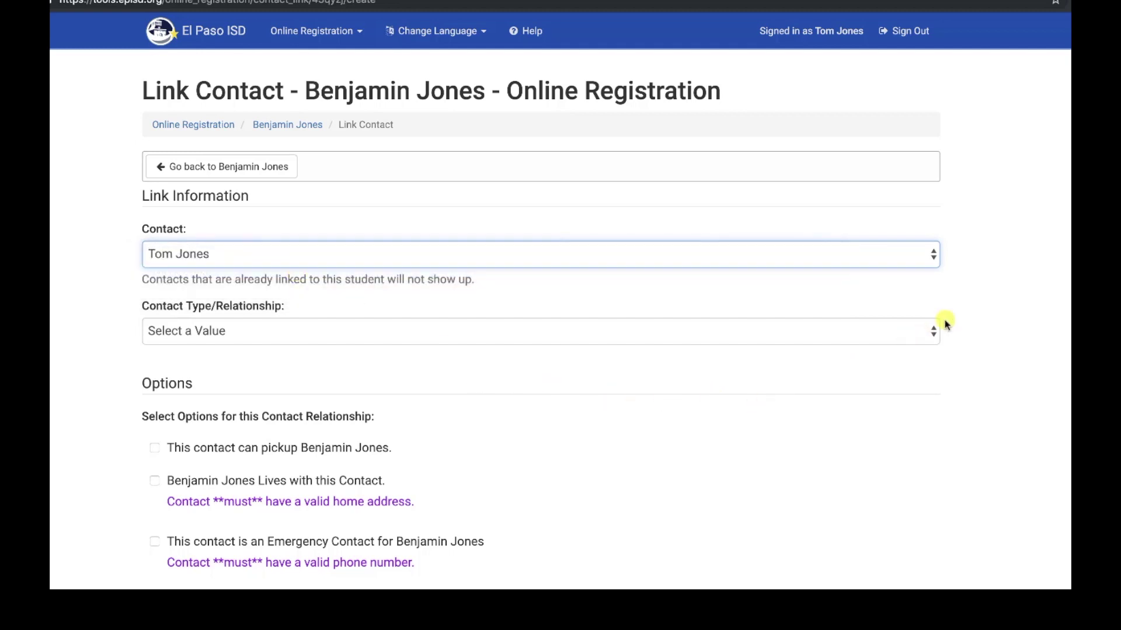
left_click(932, 331)
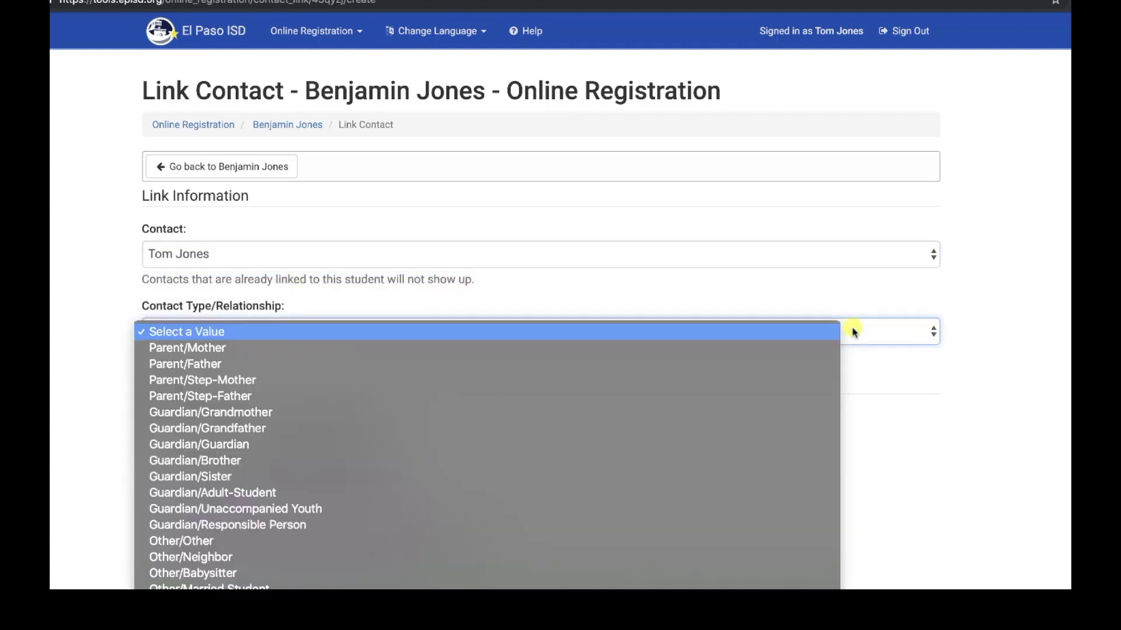
left_click(195, 360)
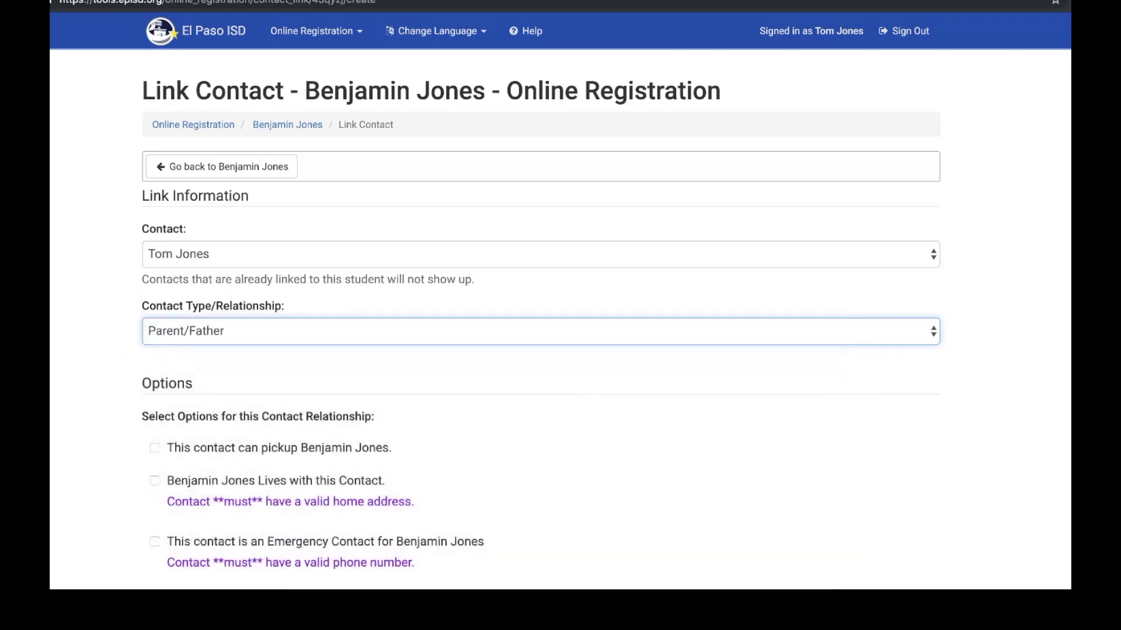
scroll(65, 333, "down", 3)
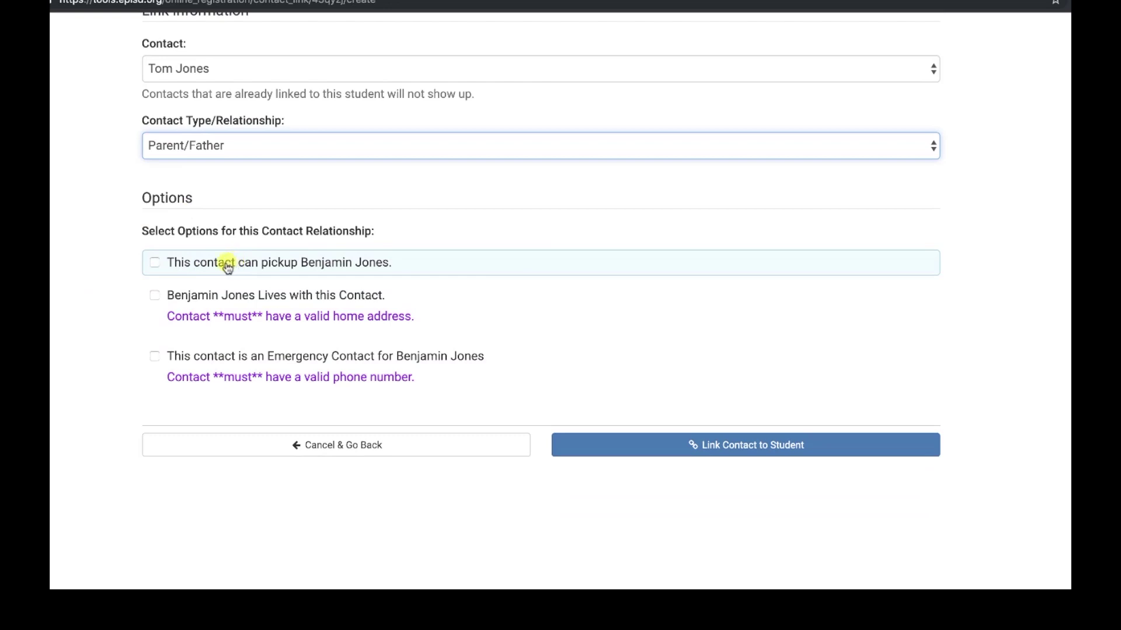
left_click(155, 263)
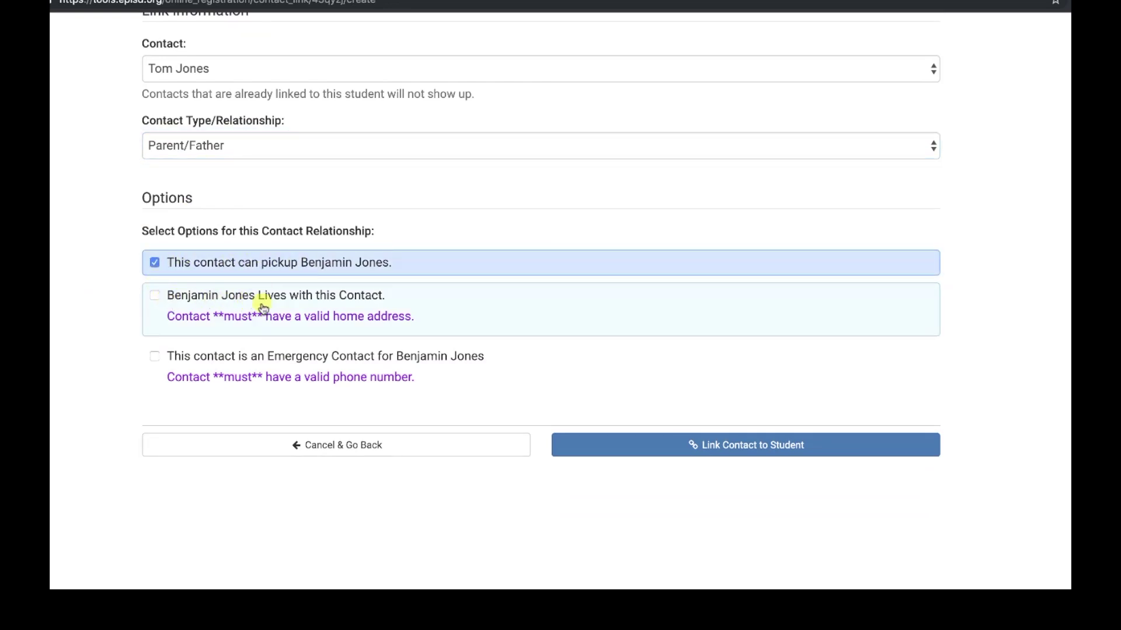
left_click(155, 295)
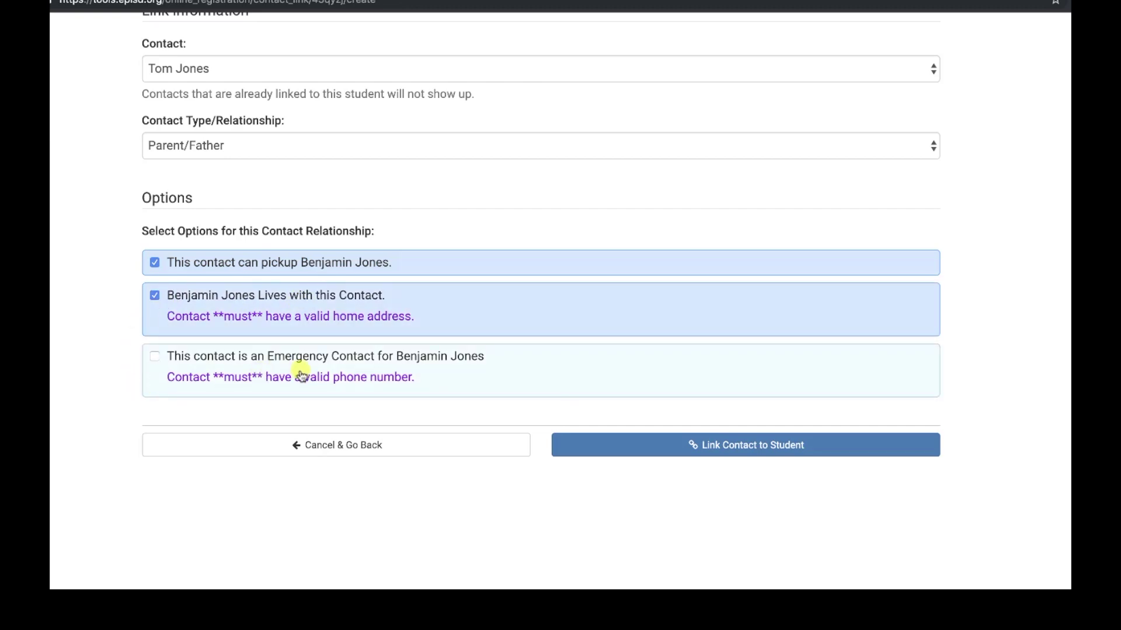
left_click(155, 356)
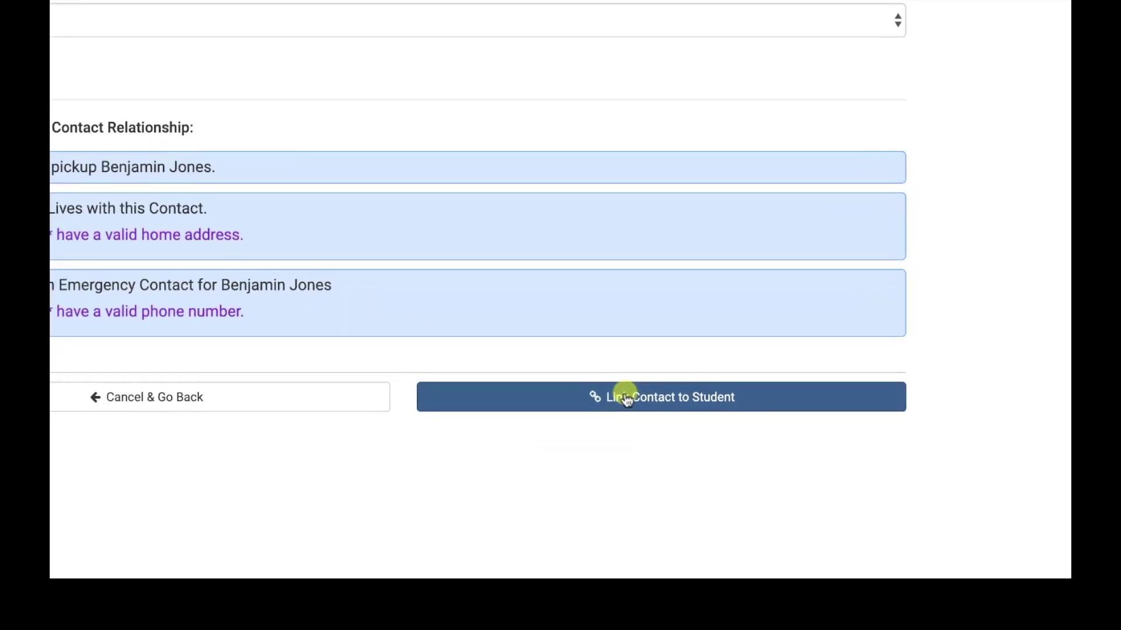
left_click(625, 391)
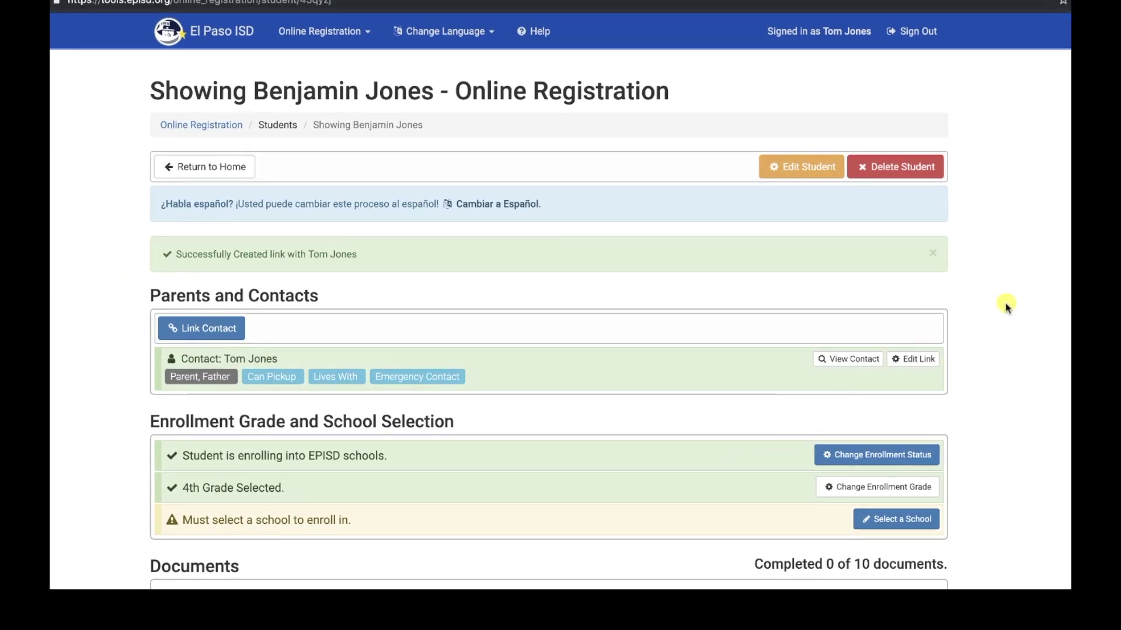
Link the mother as Parent/Mother, ticking pickup, lives-with and emergency contact options
scroll(1003, 293, "down", 2)
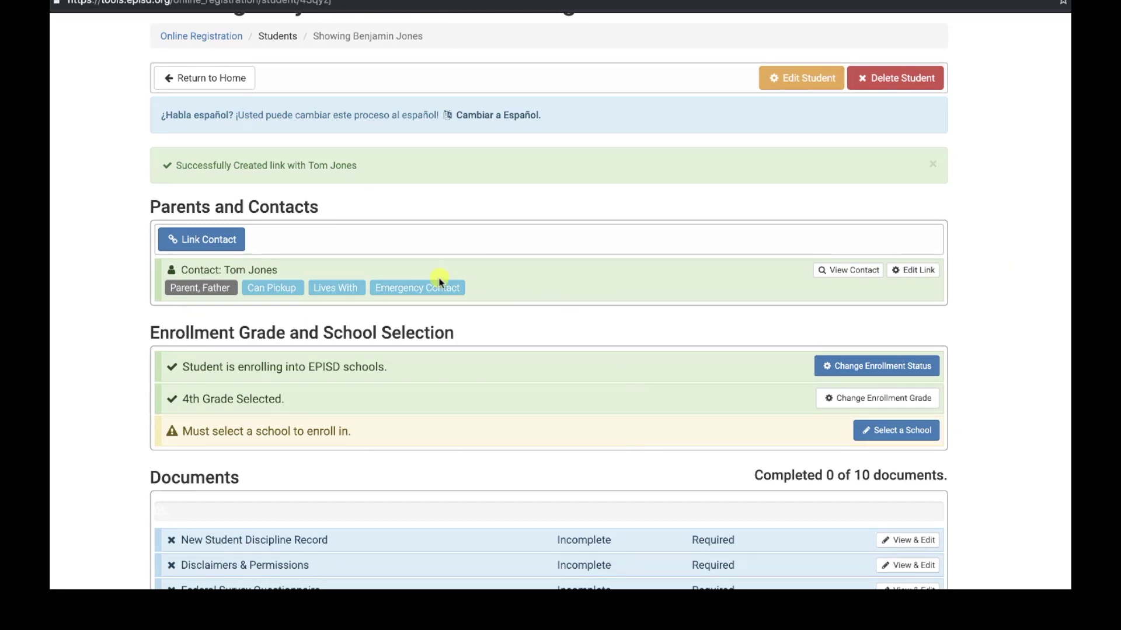
left_click(209, 241)
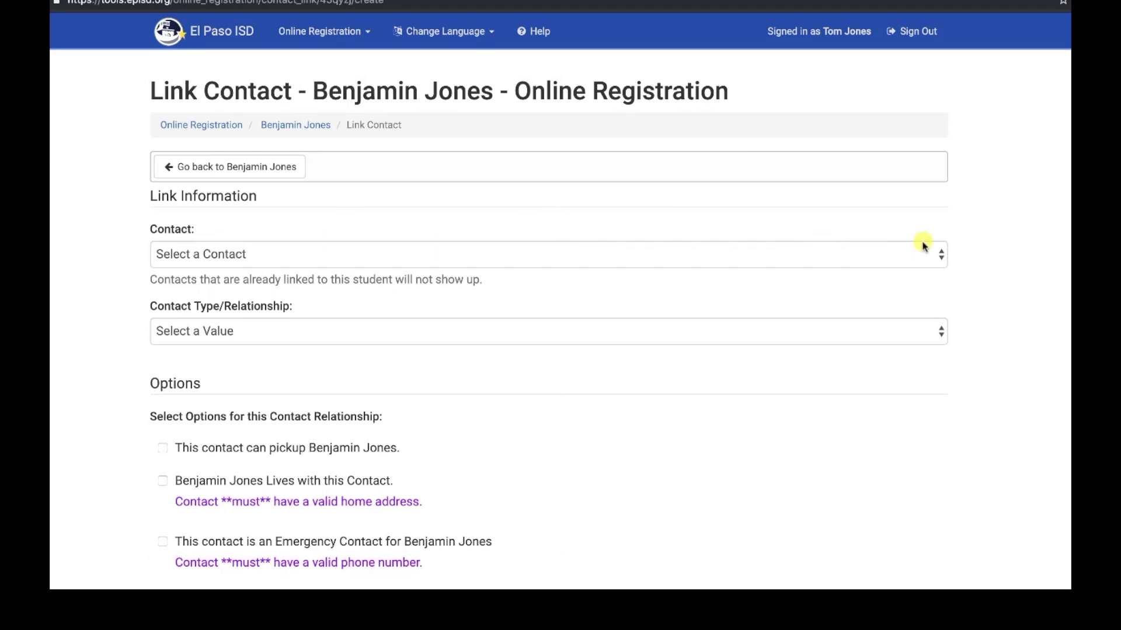
left_click(941, 256)
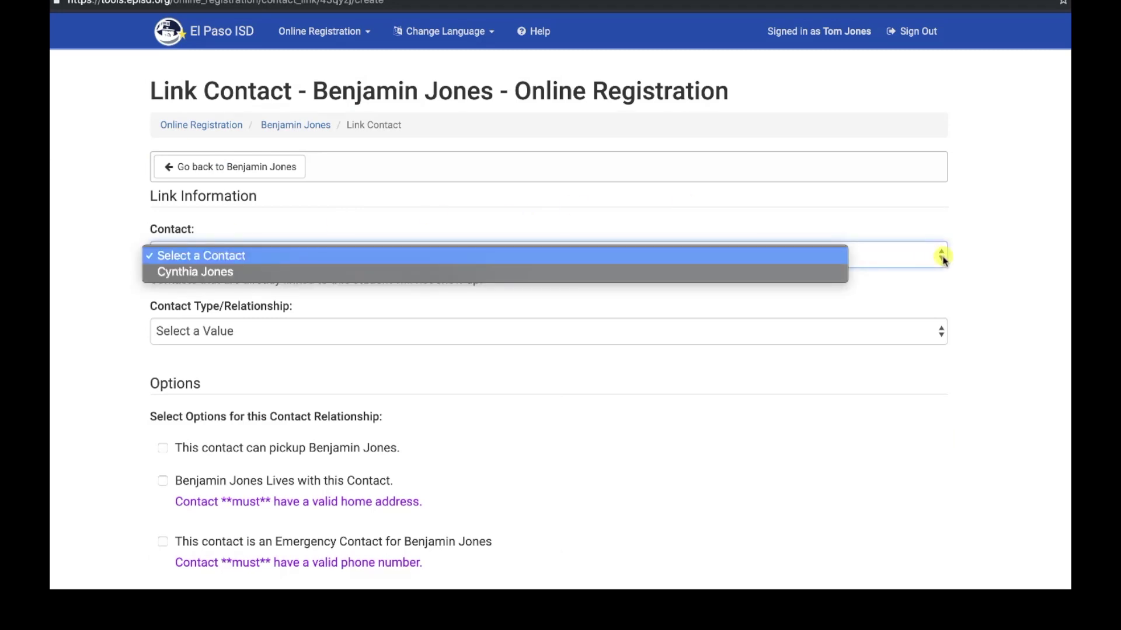
left_click(235, 273)
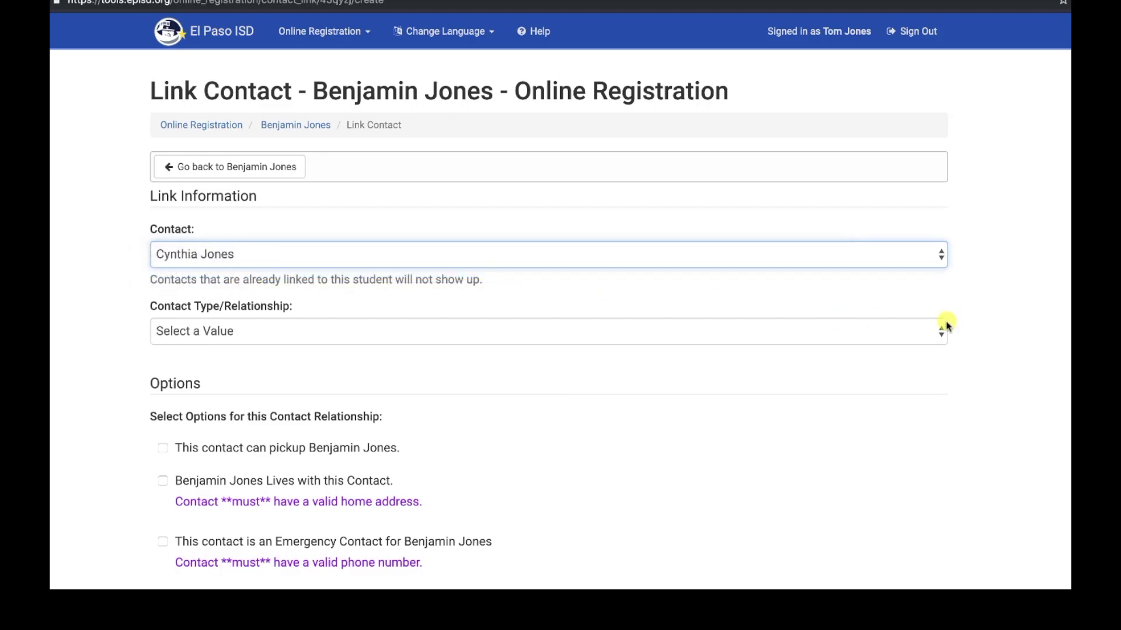
left_click(941, 331)
left_click(263, 350)
scroll(179, 258, "down", 3)
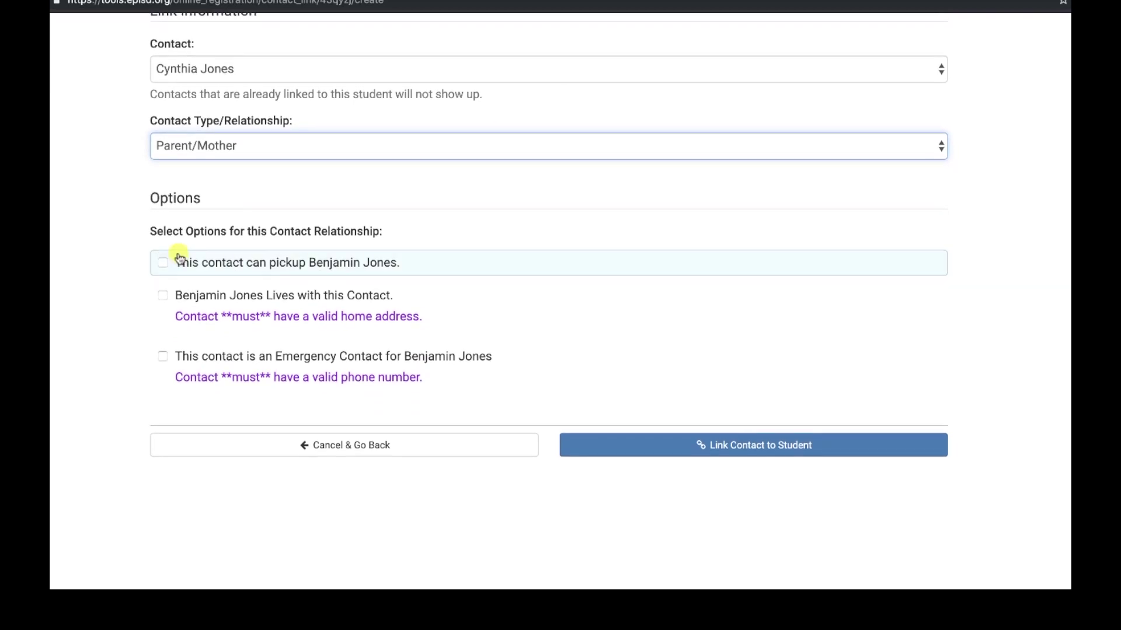
left_click(163, 262)
left_click(163, 296)
left_click(162, 356)
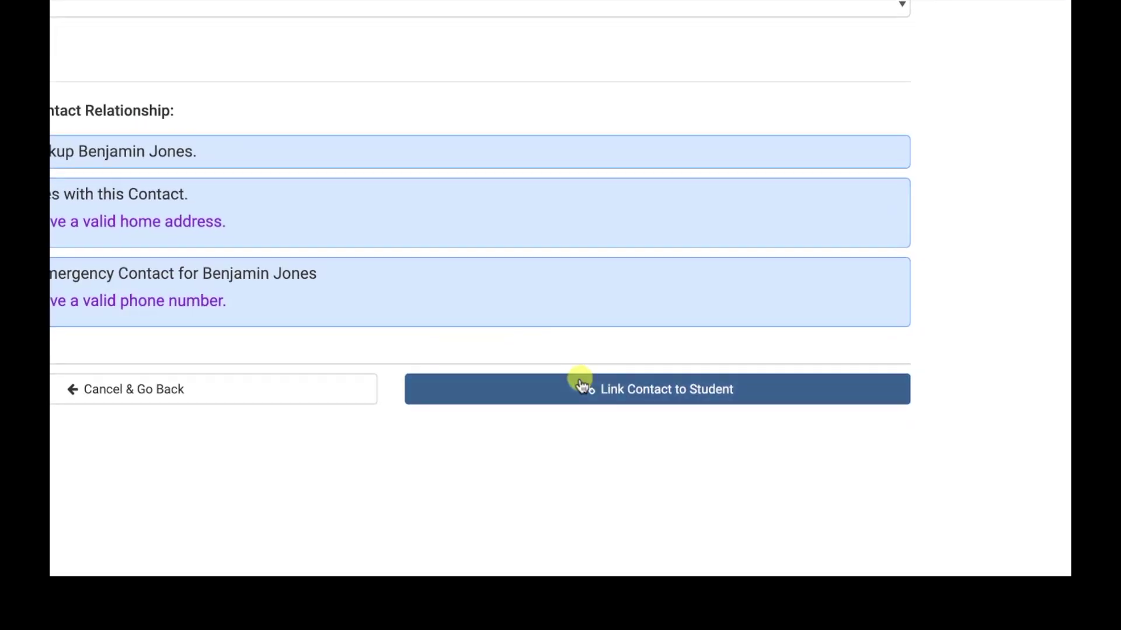
left_click(626, 387)
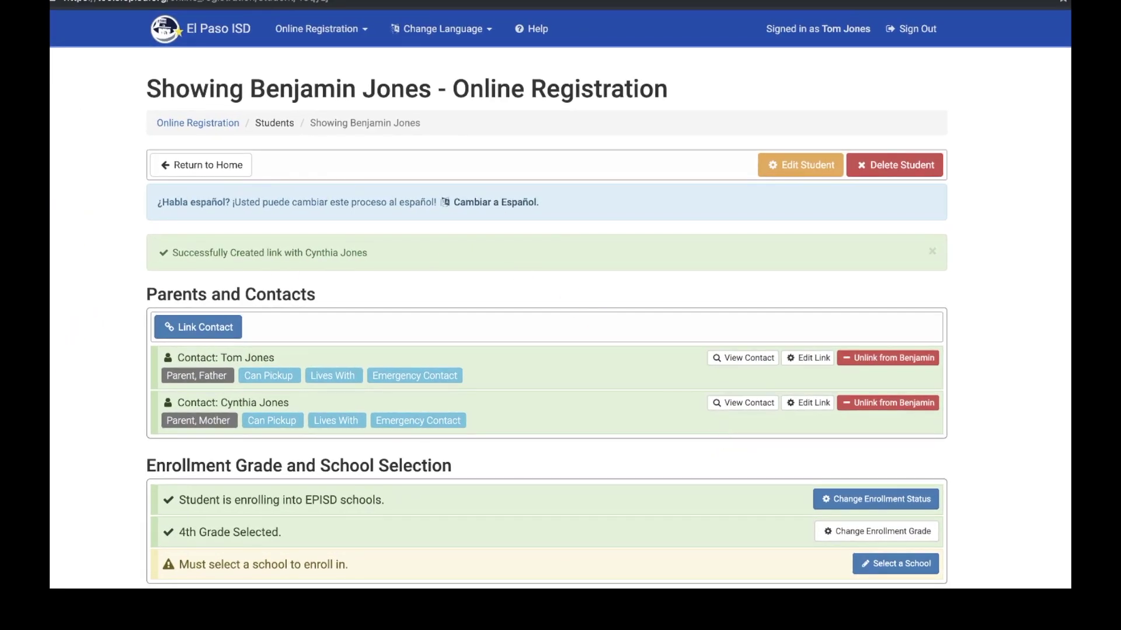
scroll(373, 292, "down", 2)
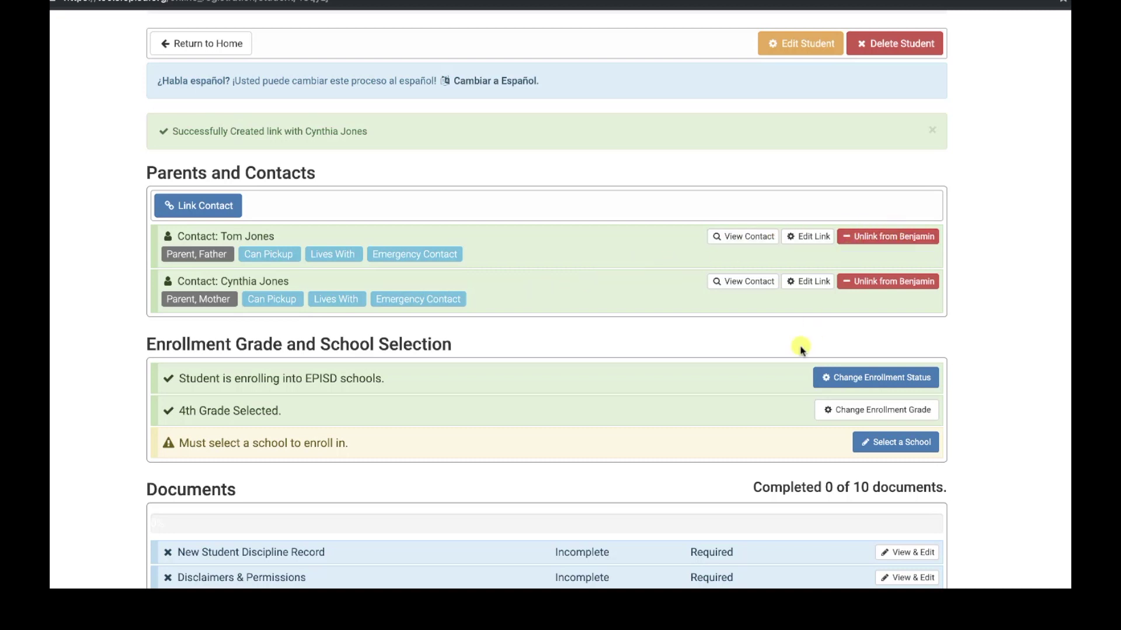
scroll(801, 350, "down", 1)
scroll(797, 348, "down", 1)
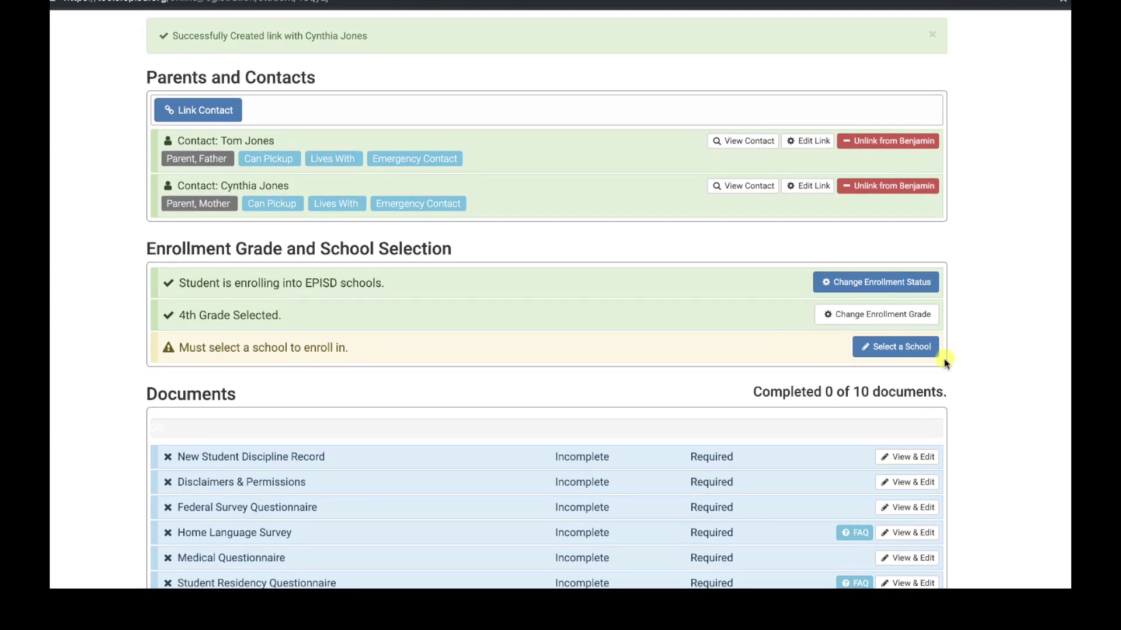
Choose Moreno Elementary School as the student's campus, tick the acknowledgement, and confirm the choice
left_click(907, 347)
scroll(1000, 346, "down", 1)
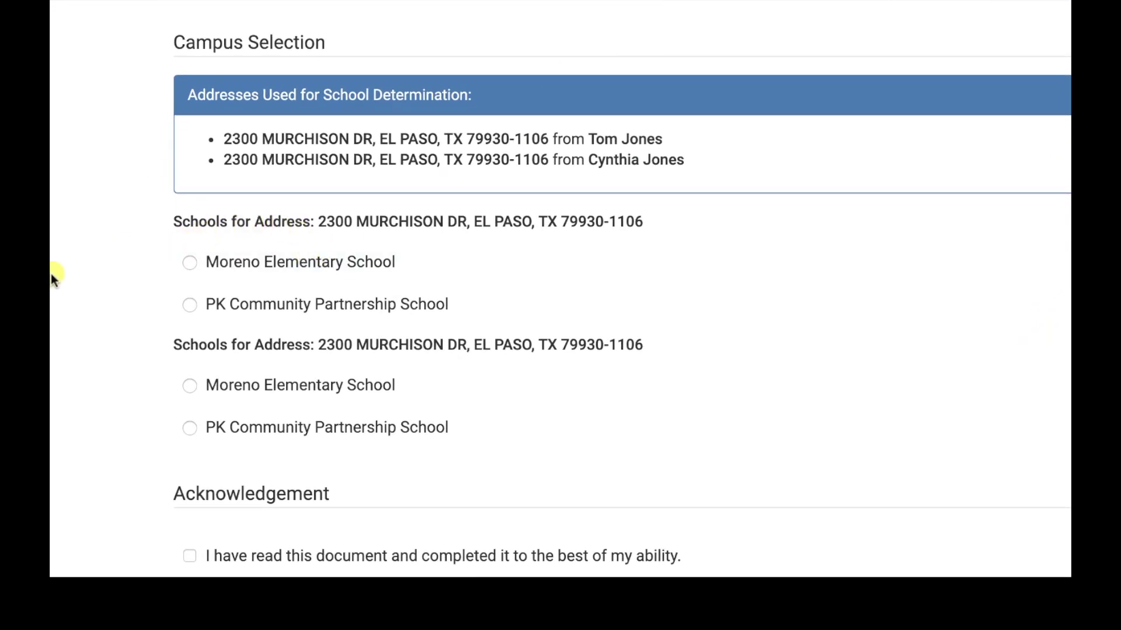
scroll(51, 281, "down", 1)
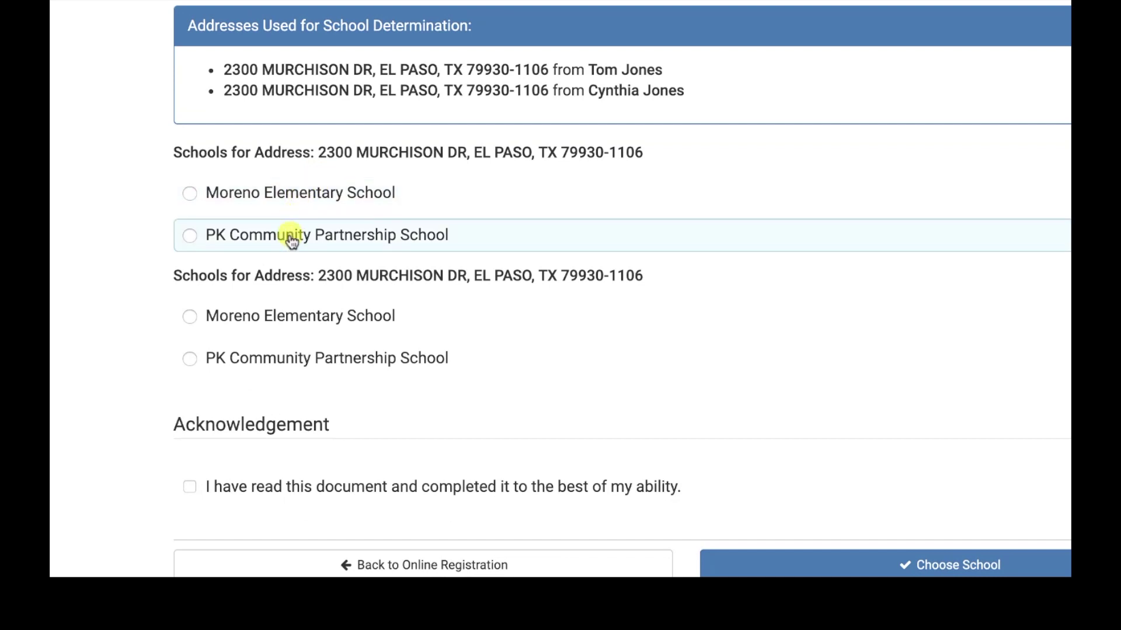
left_click(191, 194)
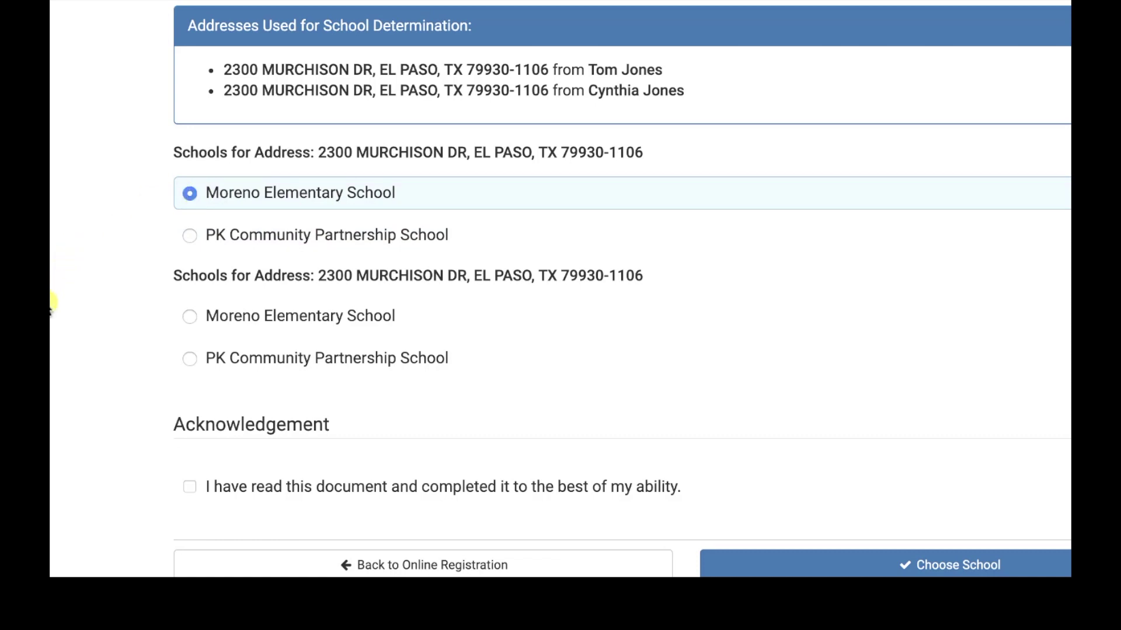
scroll(51, 303, "down", 2)
left_click(191, 416)
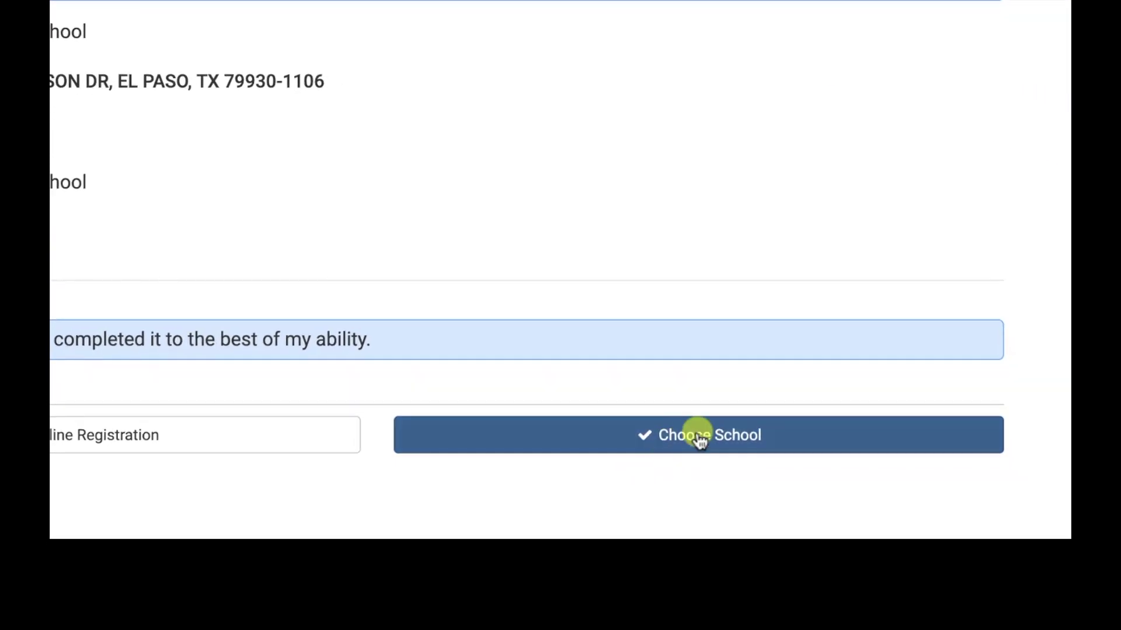
left_click(701, 441)
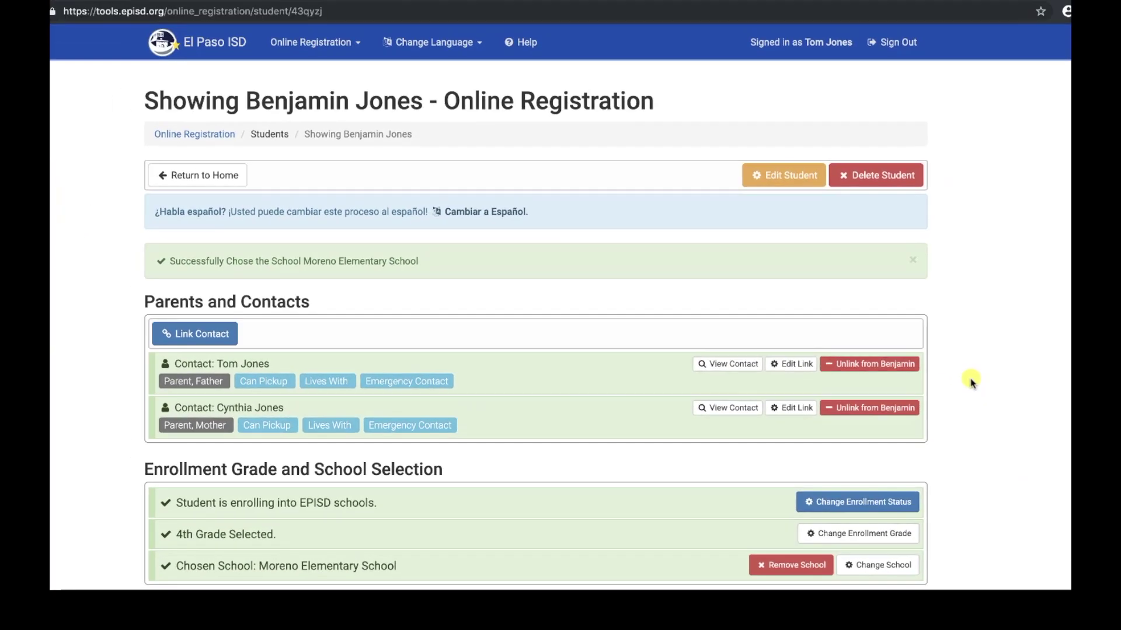
Open the New Student Discipline Record from the student's Documents list
scroll(971, 381, "down", 5)
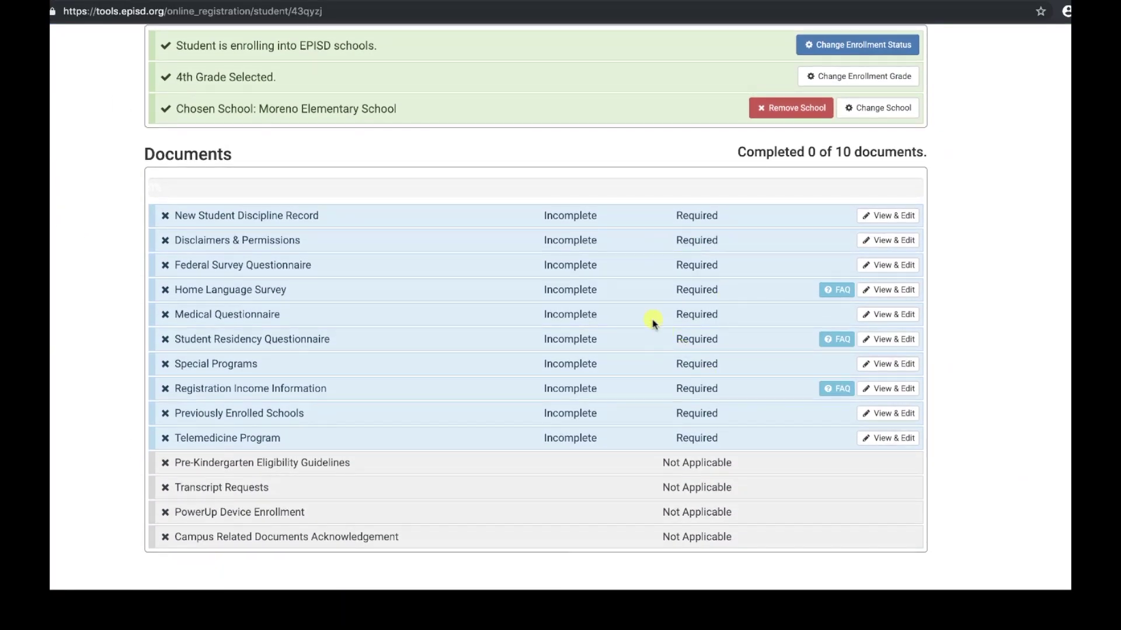
left_click(905, 220)
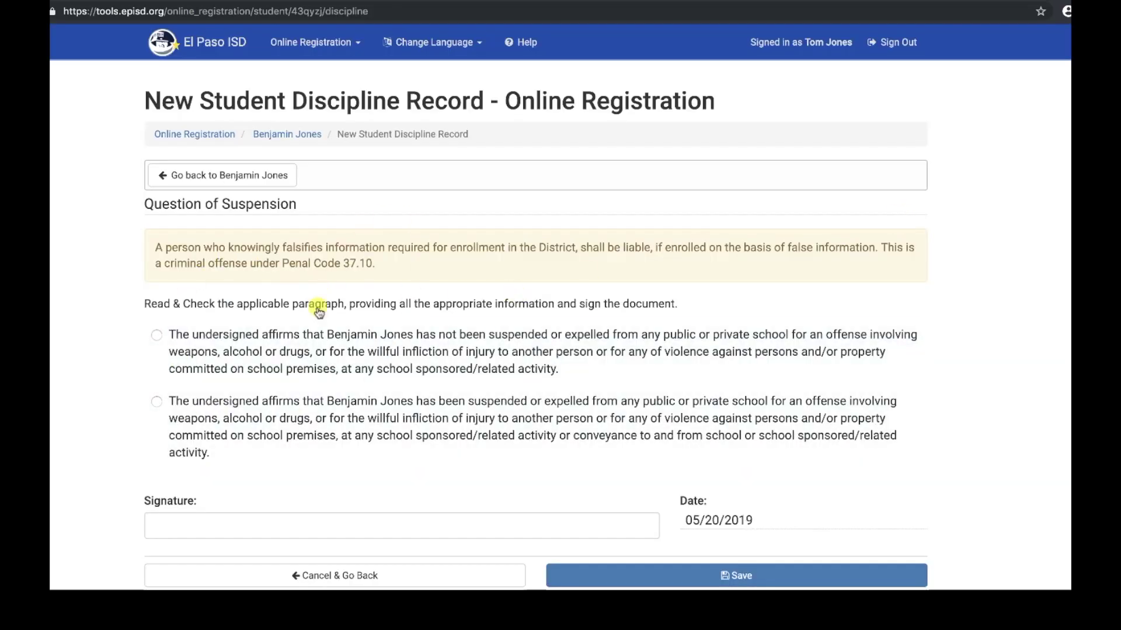
State the student was never suspended or expelled, sign the record, and save it
scroll(61, 327, "down", 1)
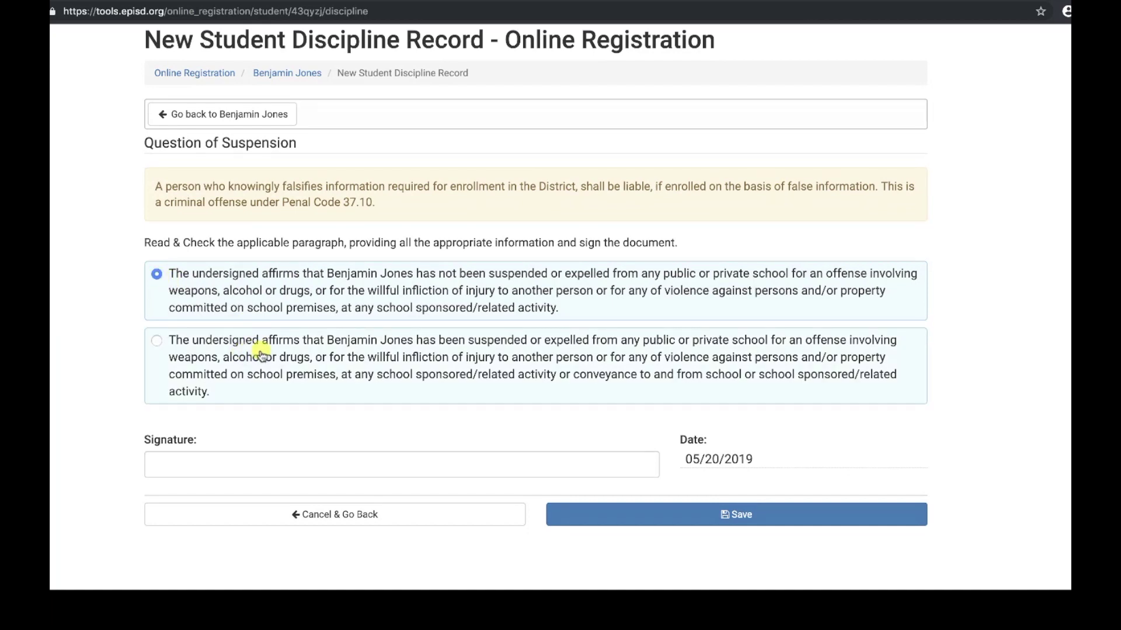
left_click(156, 340)
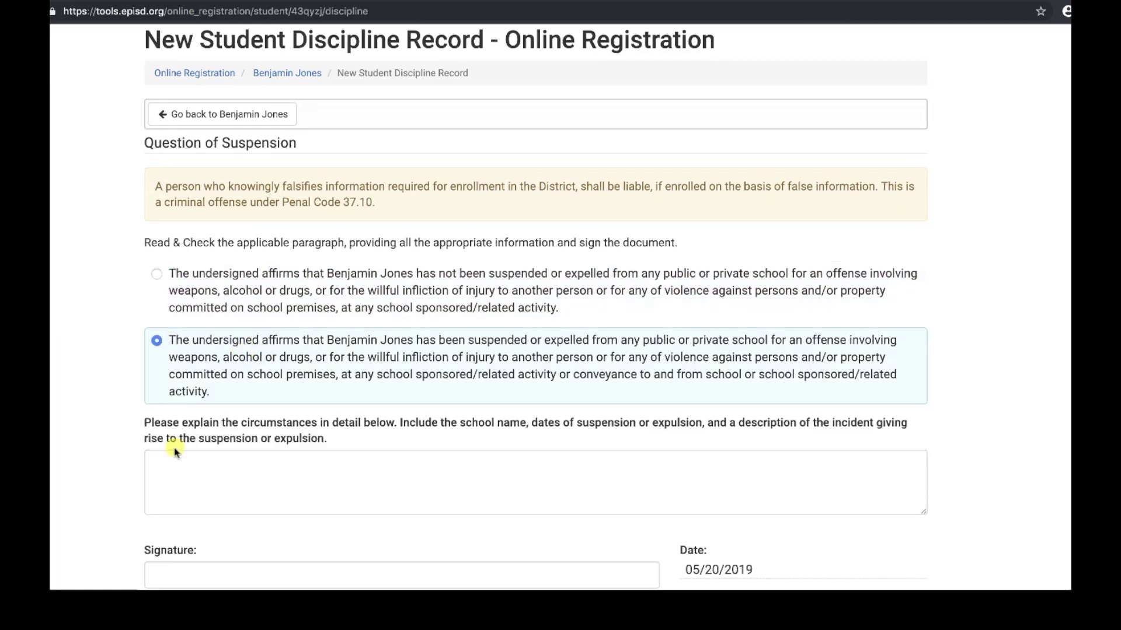
scroll(111, 450, "down", 2)
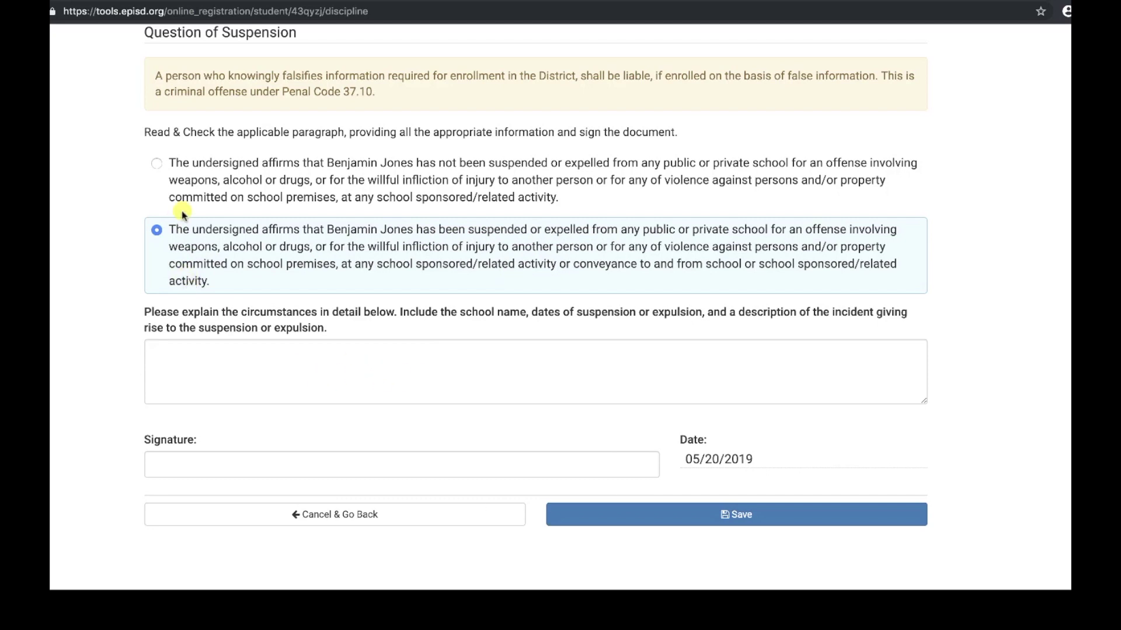
left_click(156, 162)
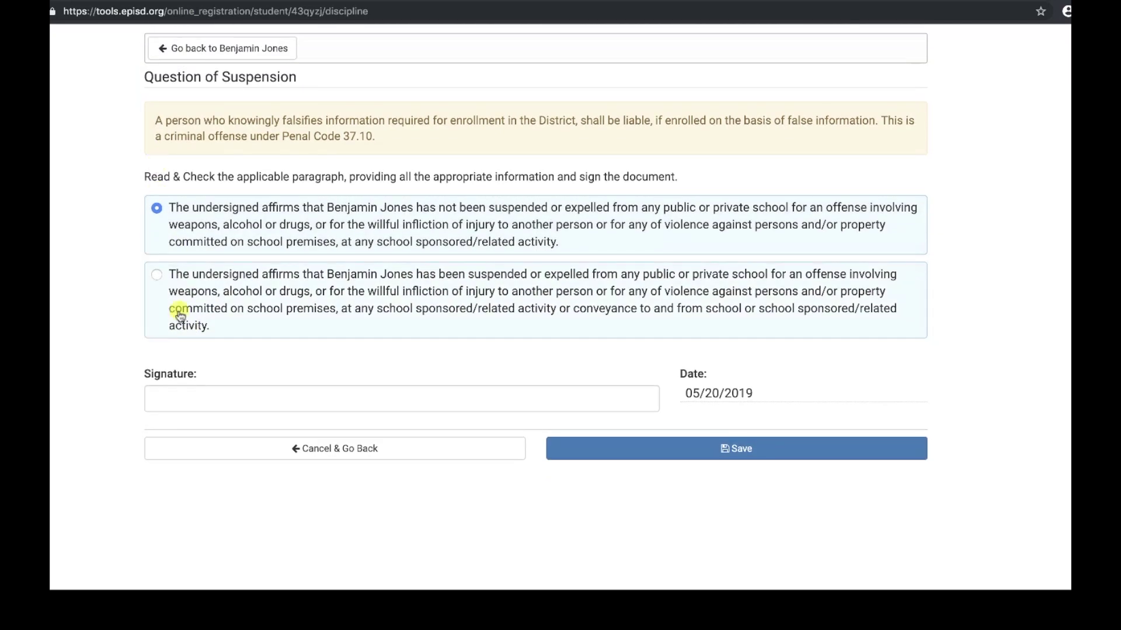
left_click(170, 399)
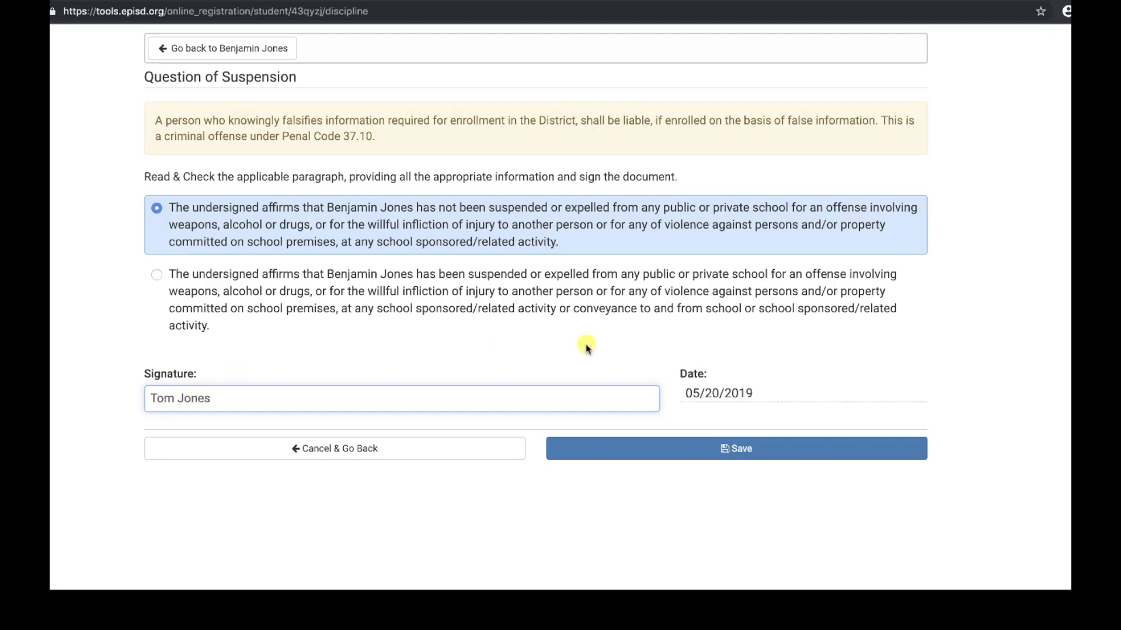
scroll(686, 335, "up", 3)
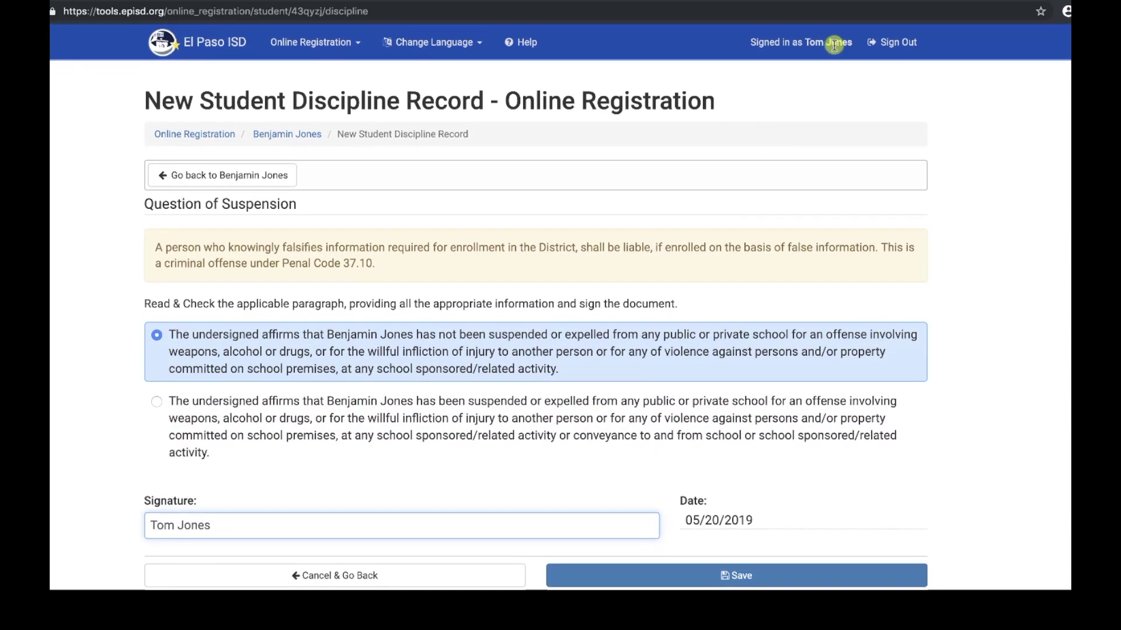
scroll(722, 274, "down", 3)
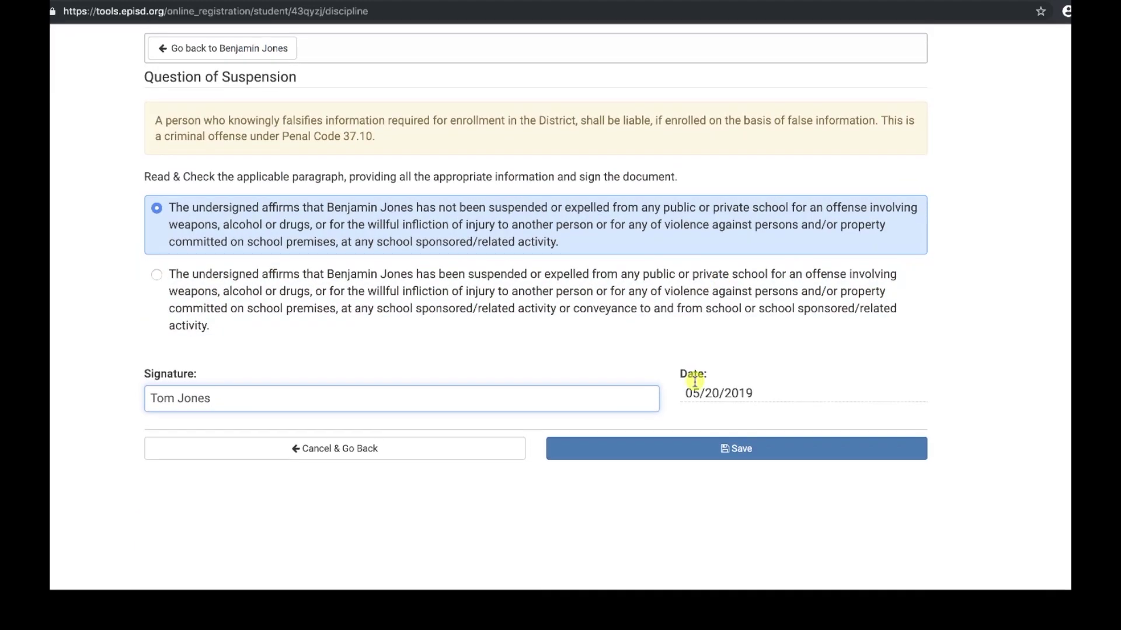
left_click(728, 455)
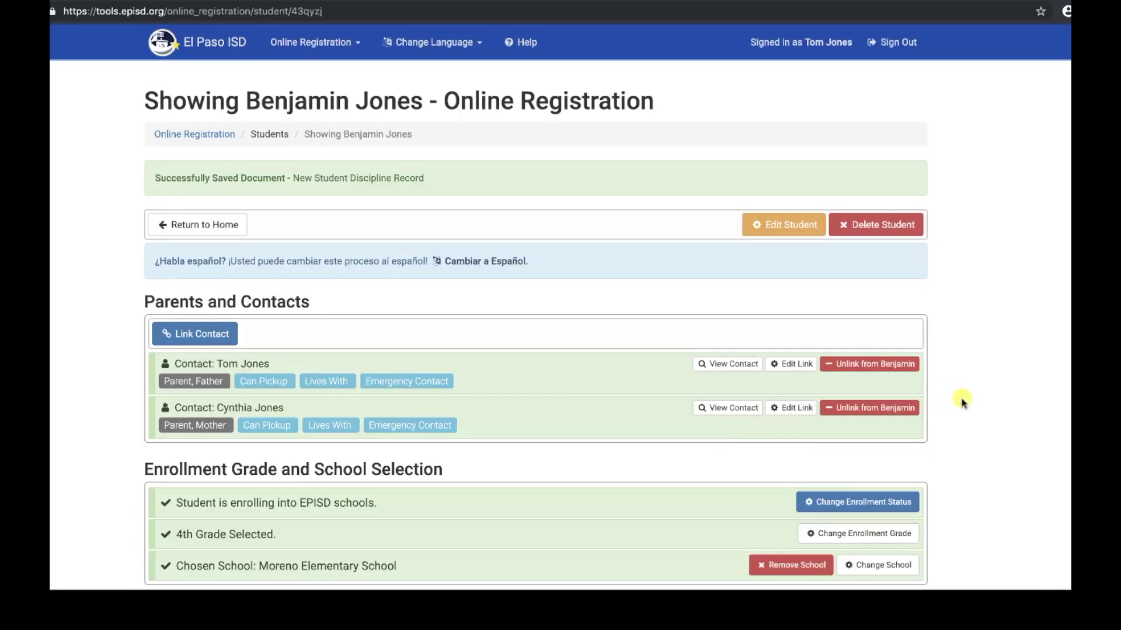
Review the student's completed documents list, then go back to the registration Home page
scroll(963, 403, "down", 3)
scroll(962, 401, "down", 5)
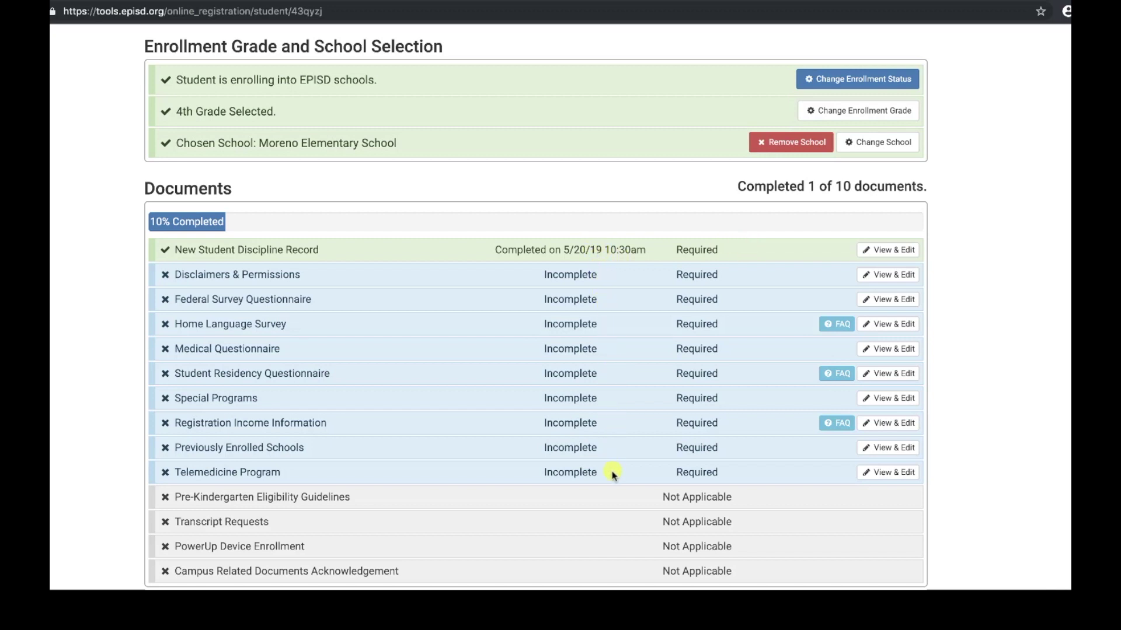
scroll(619, 382, "up", 7)
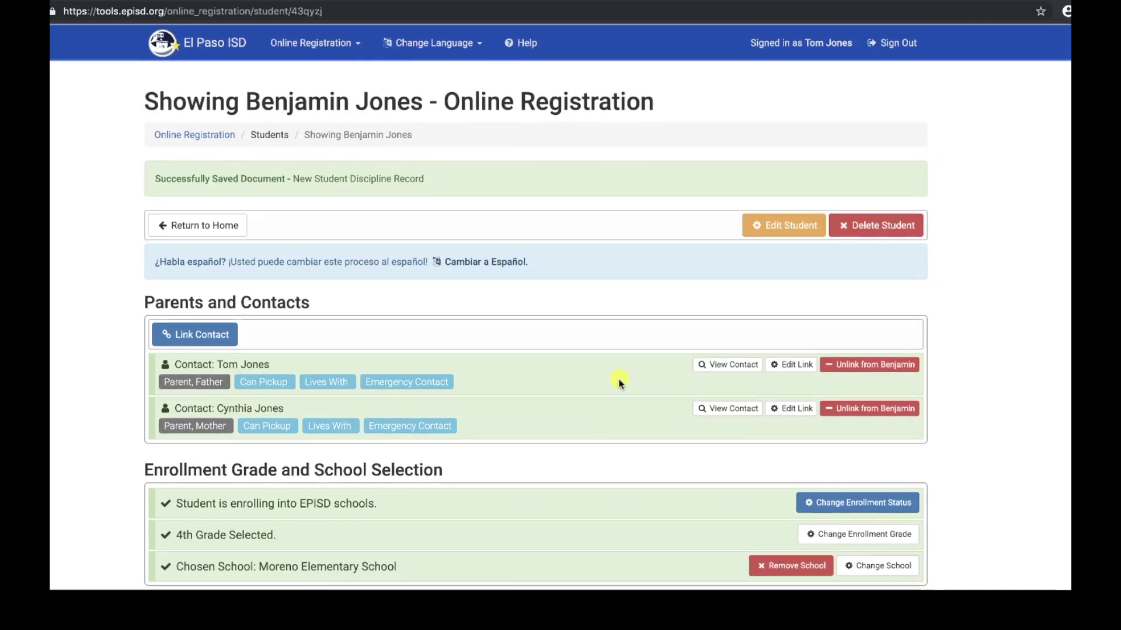
left_click(184, 225)
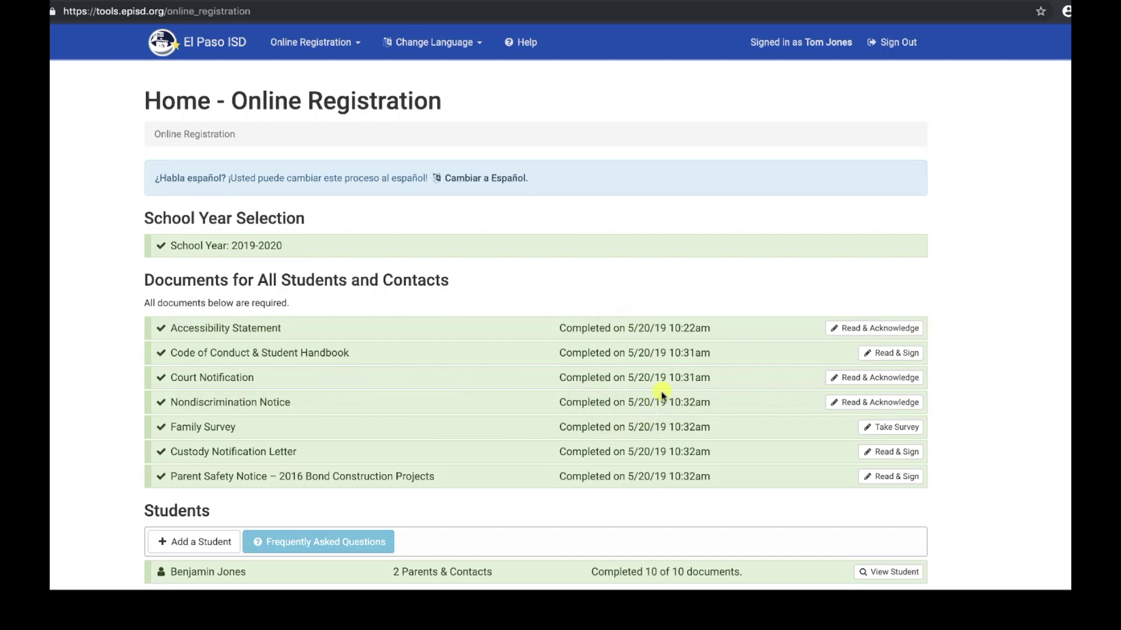
Open the student's registration details and review the Documents list at 100% Completed
scroll(662, 396, "down", 4)
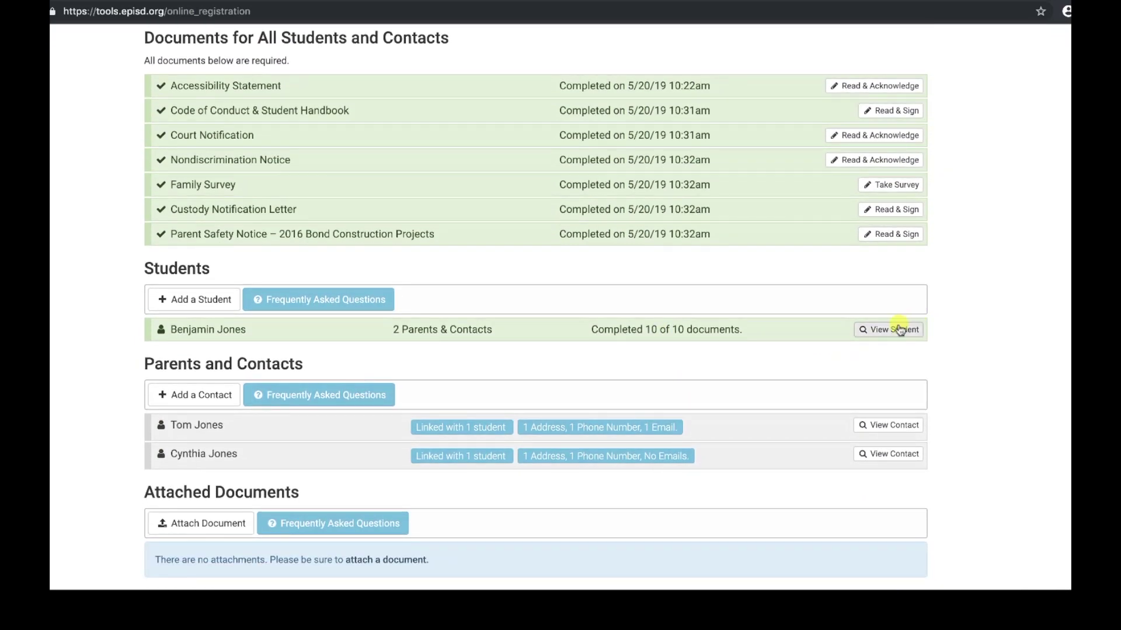
left_click(896, 331)
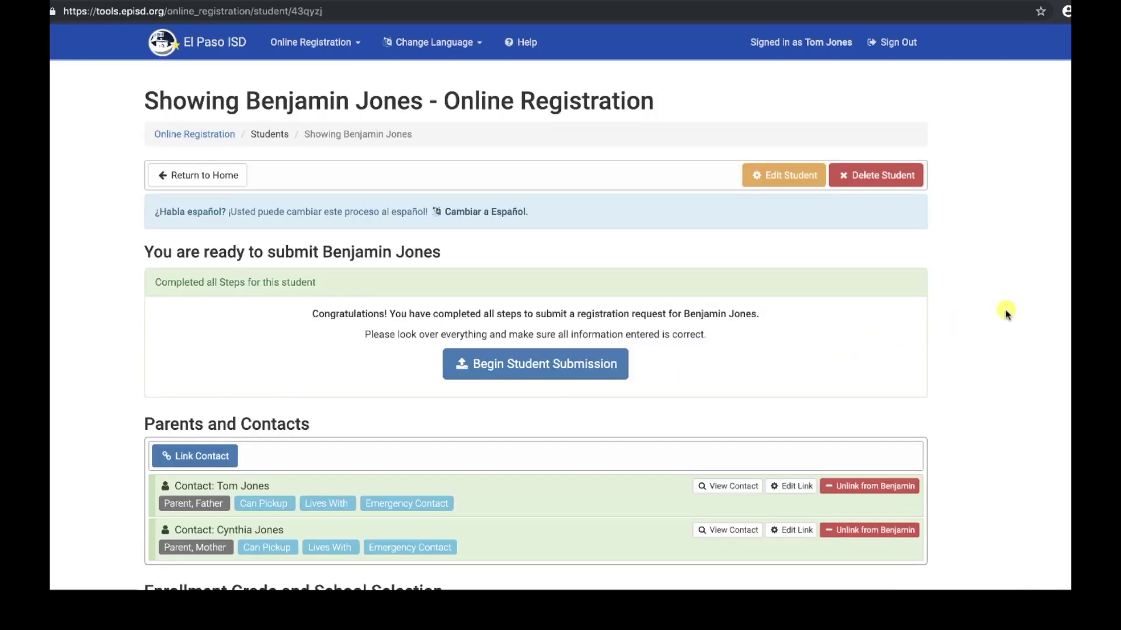
scroll(976, 378, "down", 9)
scroll(977, 378, "down", 1)
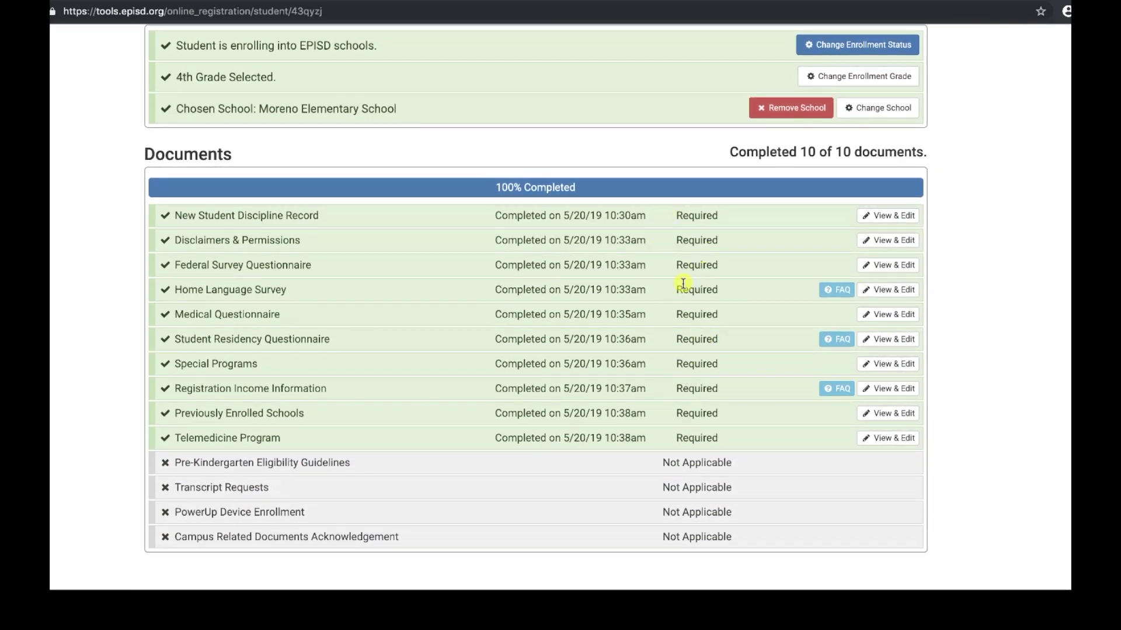
scroll(692, 287, "up", 10)
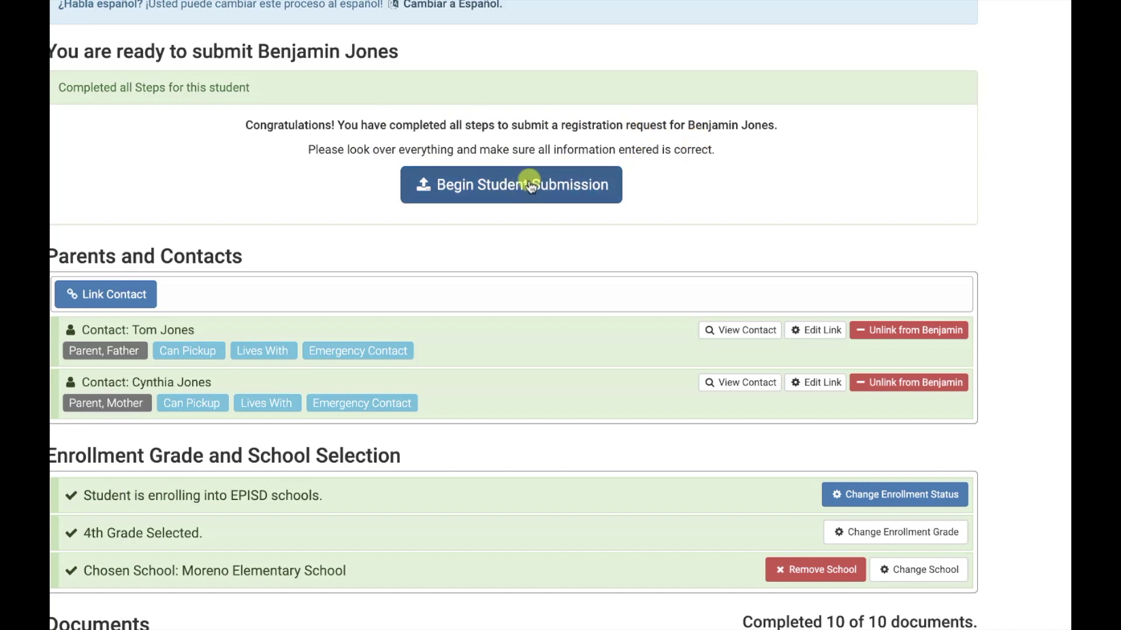
Begin the student submission, acknowledge all documents are correct, and agree to submit
left_click(530, 185)
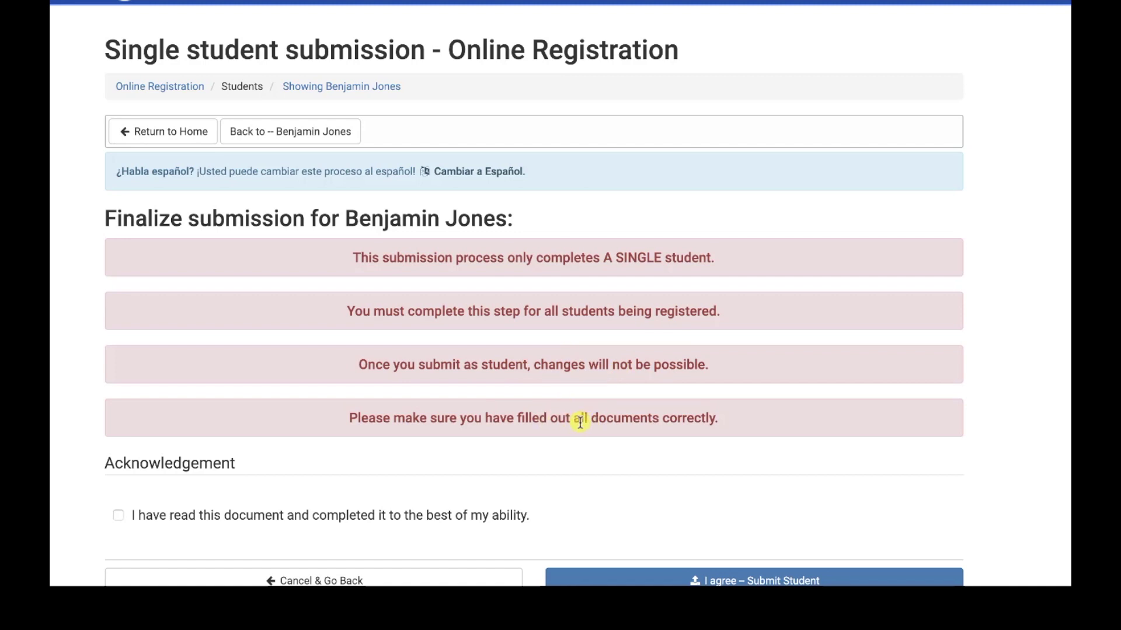
scroll(533, 430, "down", 3)
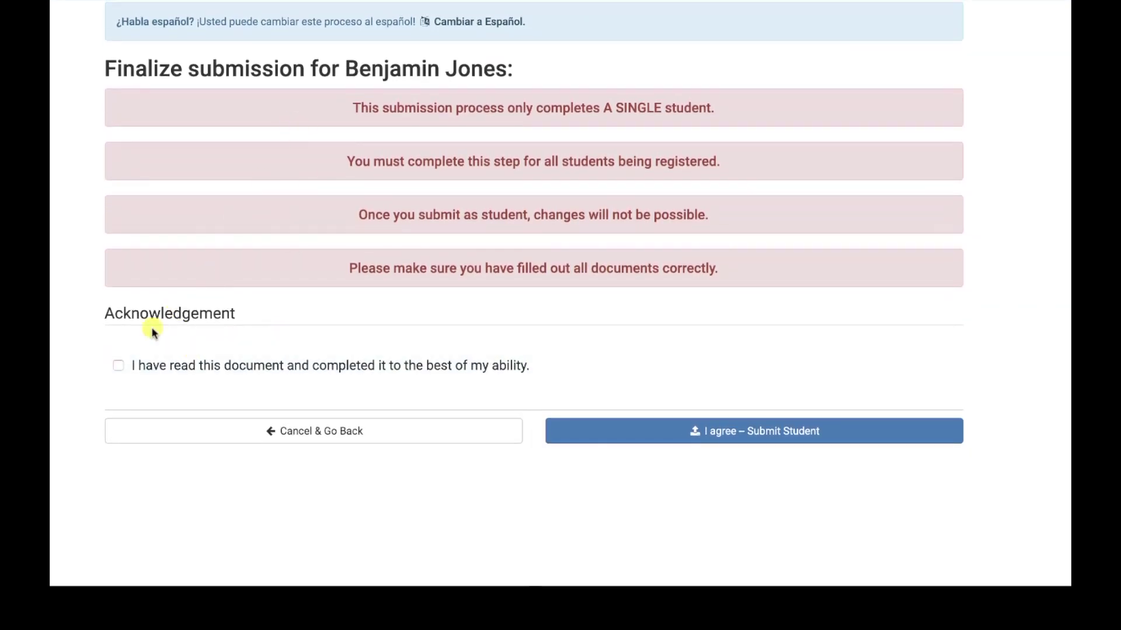
left_click(119, 366)
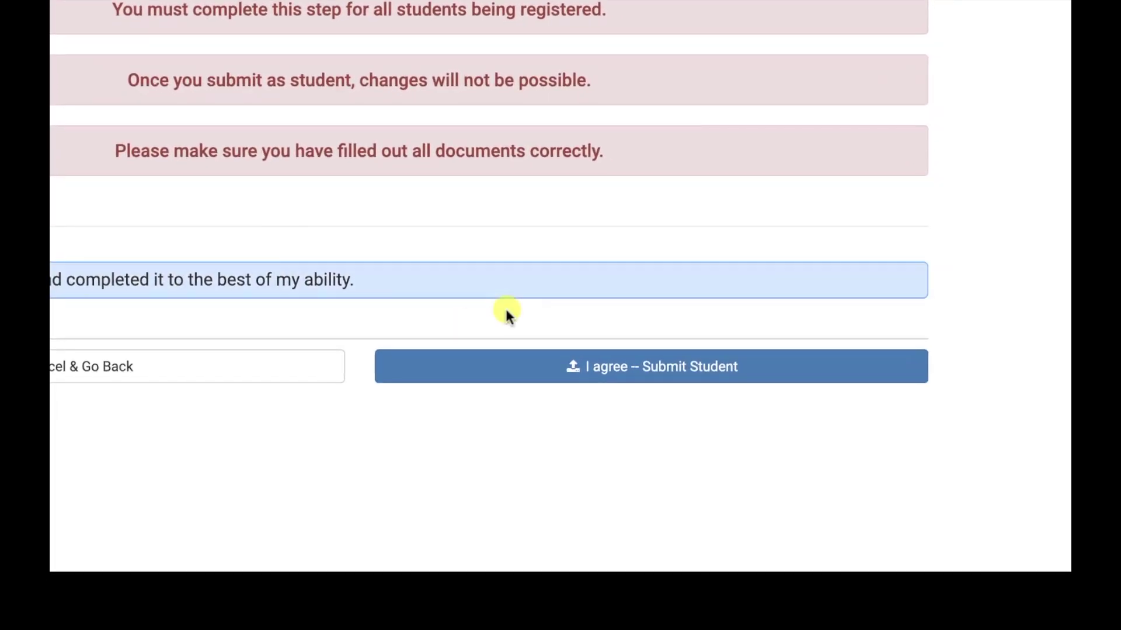
left_click(609, 368)
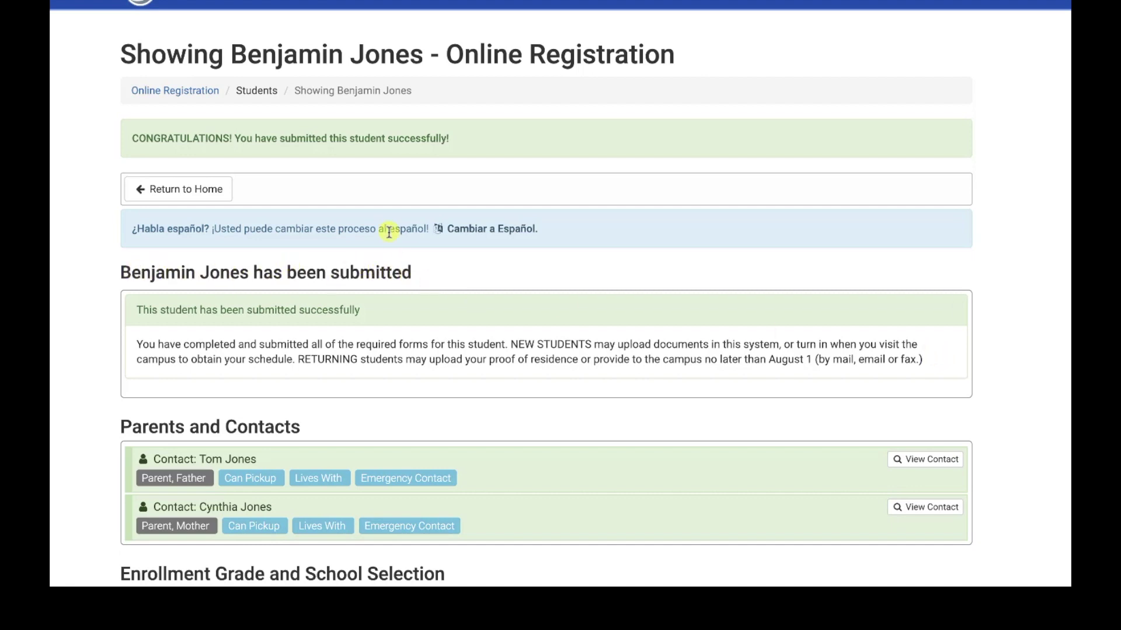
Go back to the Home page and scroll down to the student's SUBMITTED status
left_click(208, 190)
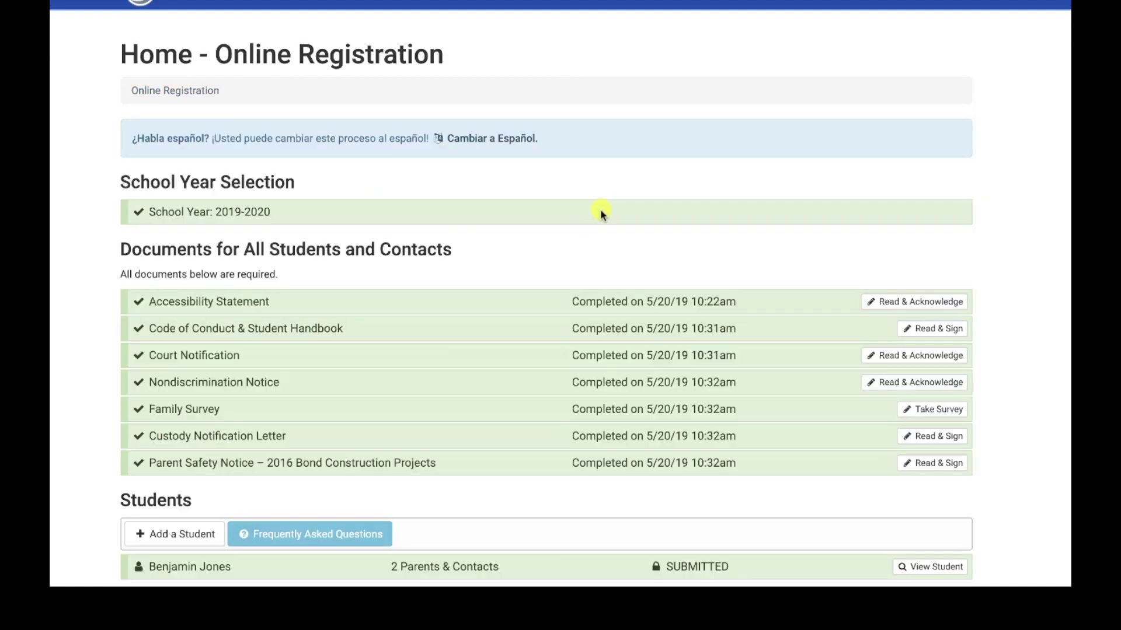
scroll(599, 262, "down", 2)
scroll(591, 345, "down", 2)
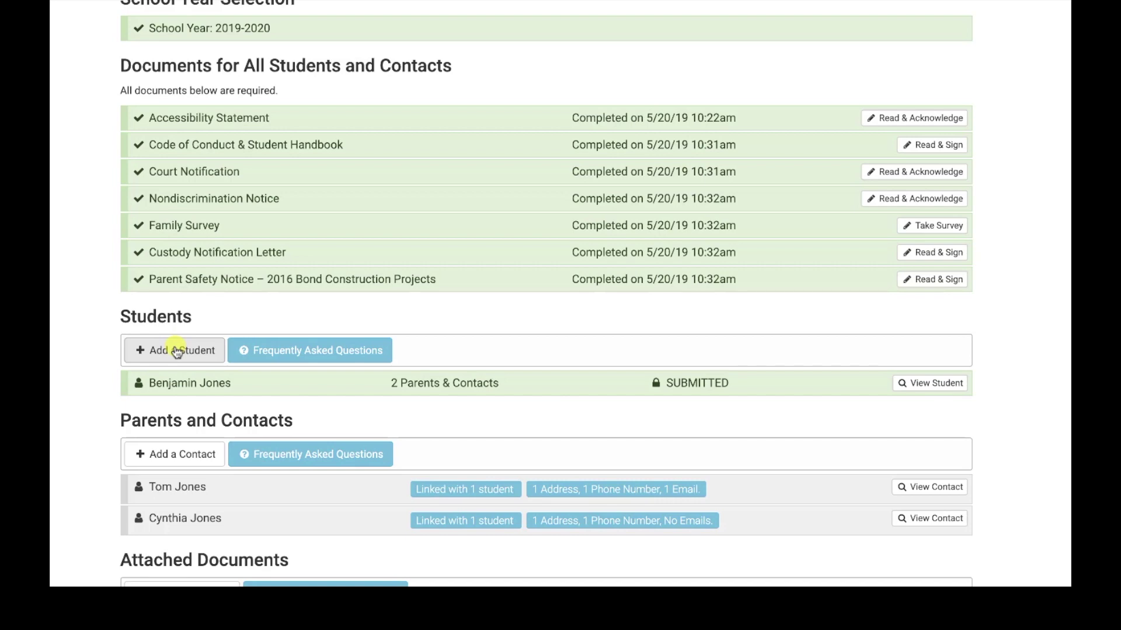
Open and leave the Add Student form, then open the Attach a Document page
left_click(176, 352)
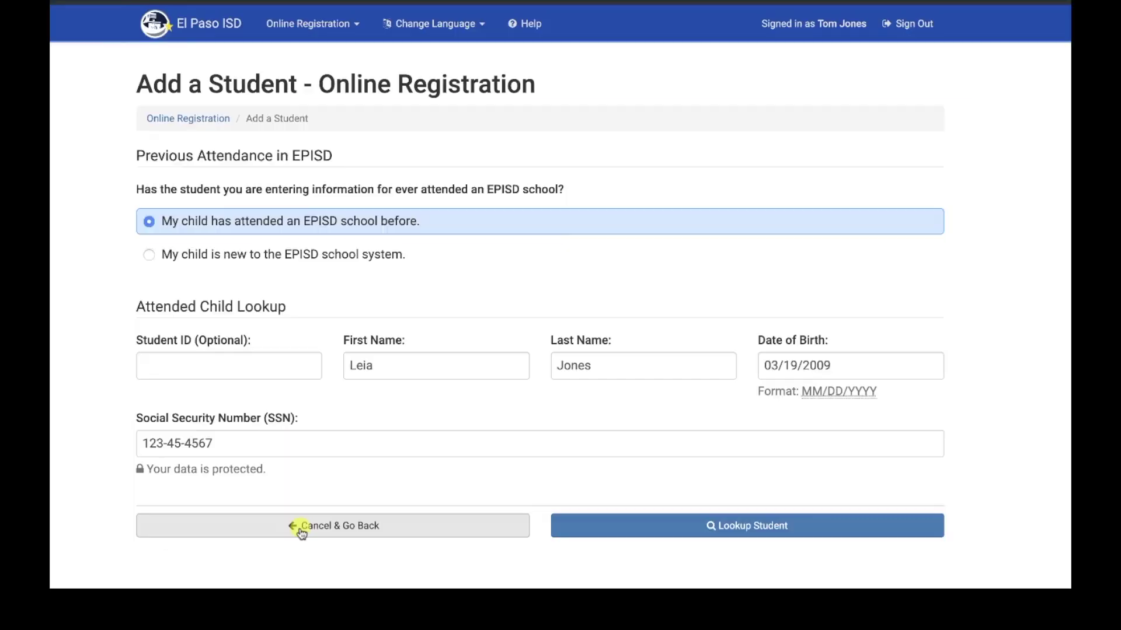
left_click(300, 527)
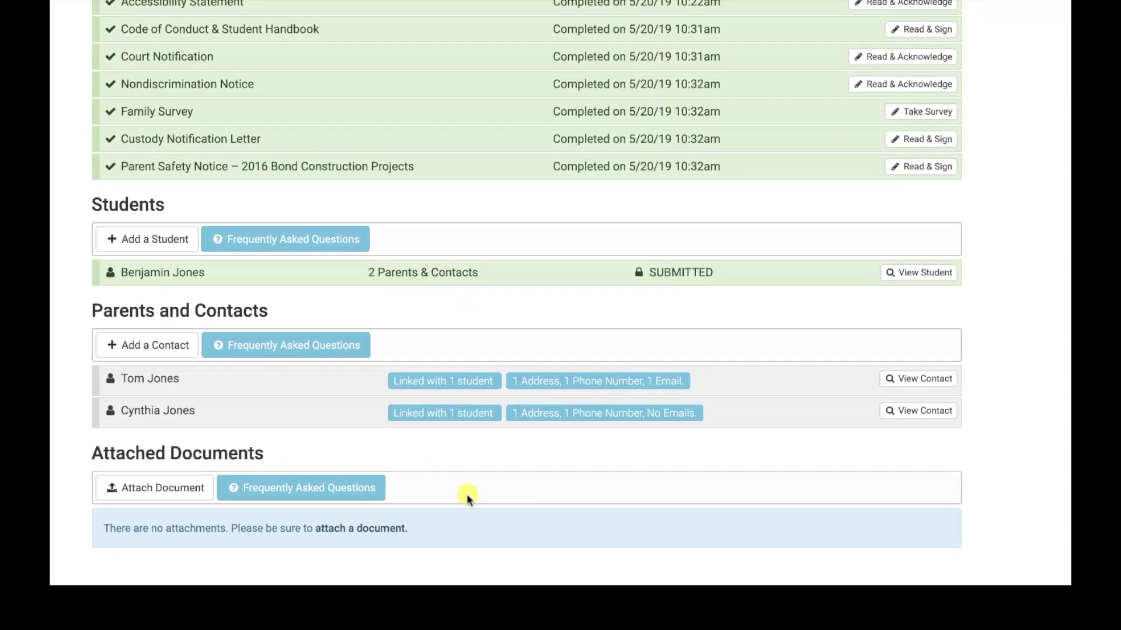
left_click(160, 491)
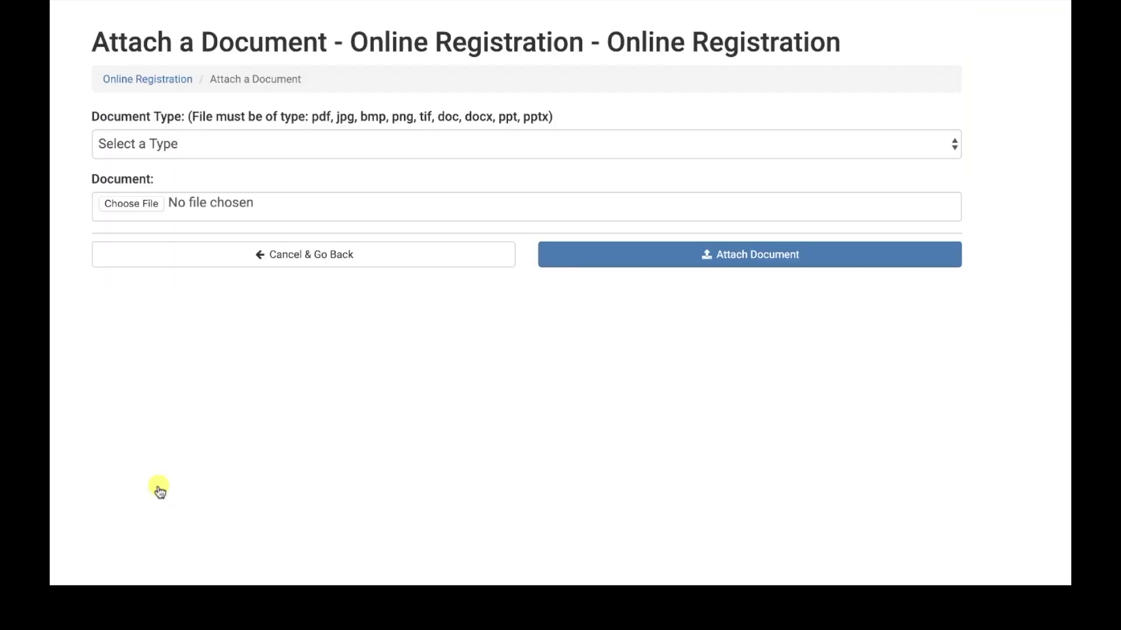
left_click(951, 146)
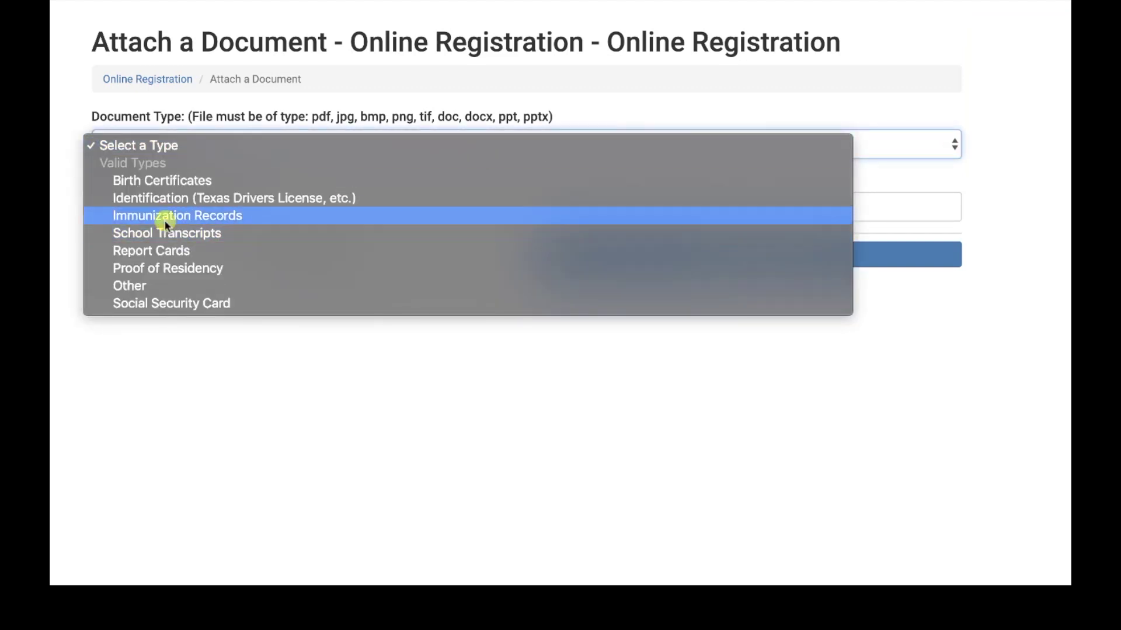
left_click(181, 216)
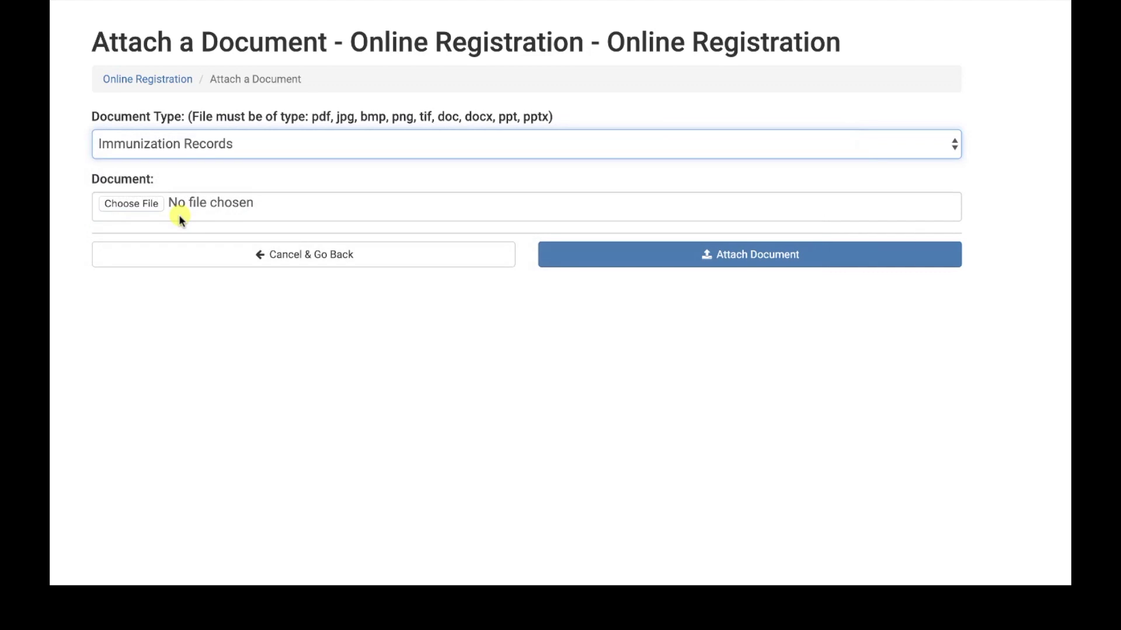
left_click(142, 205)
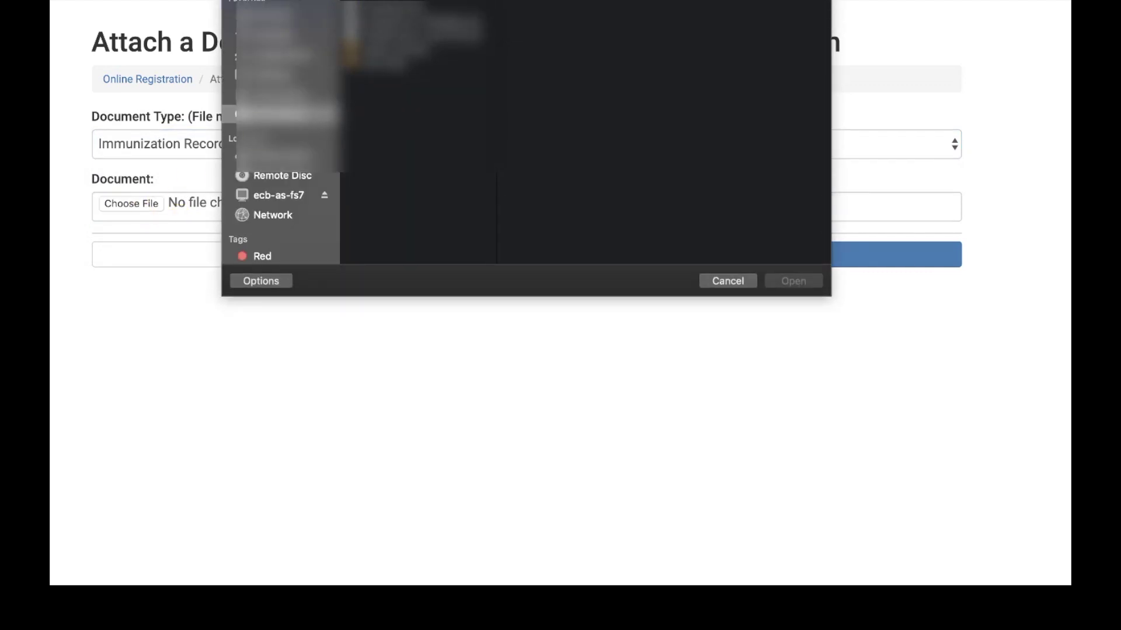
left_click(723, 276)
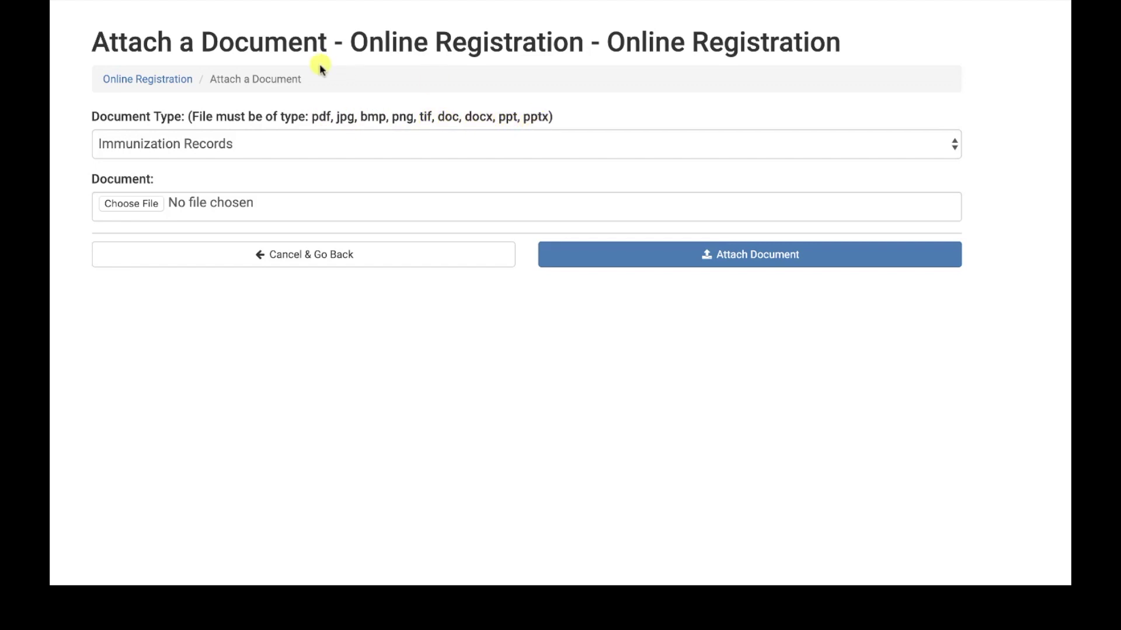
left_click(264, 260)
scroll(446, 297, "down", 5)
scroll(446, 297, "up", 5)
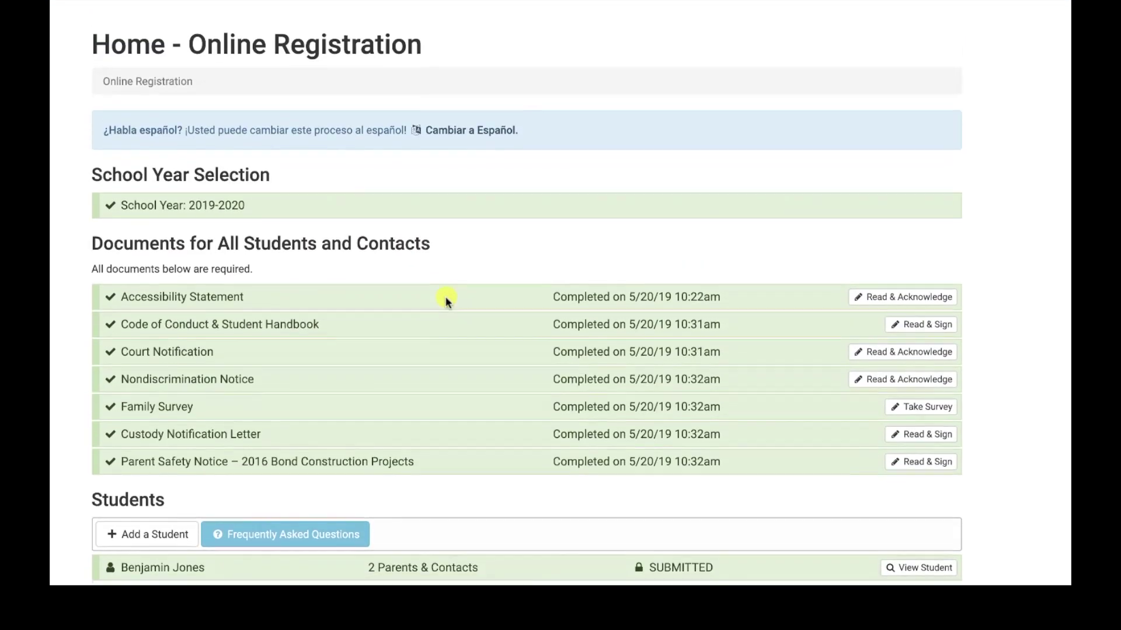